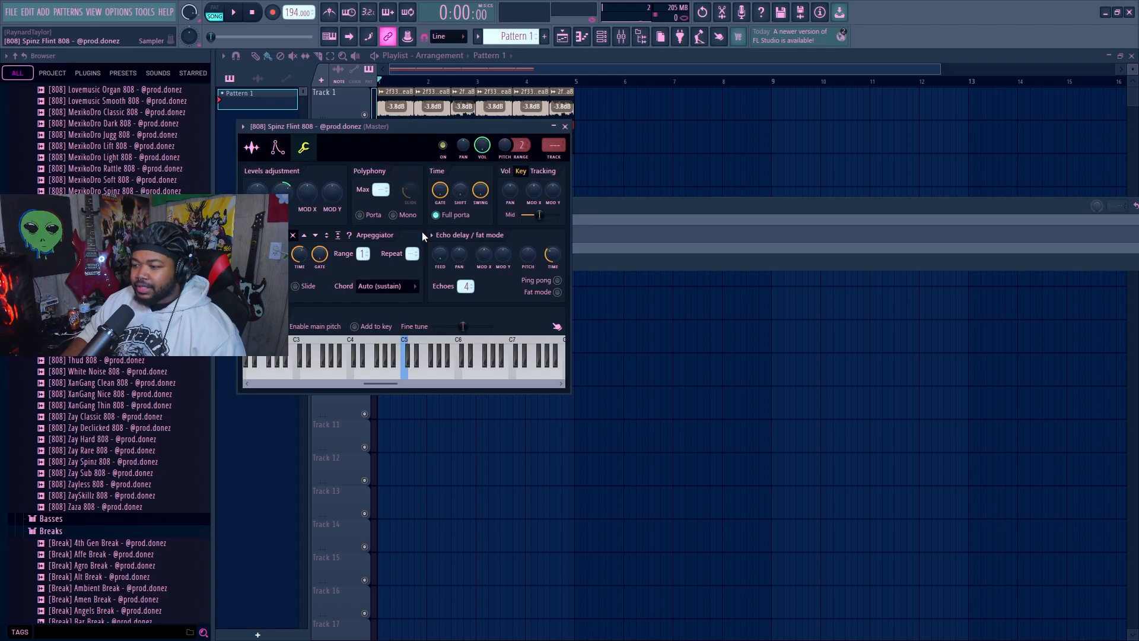
Step: Review the Spinz Flint 808's sample waveform and look through the drum kit's sample folders
{"action": "left_click", "coordinate": [251, 147]}
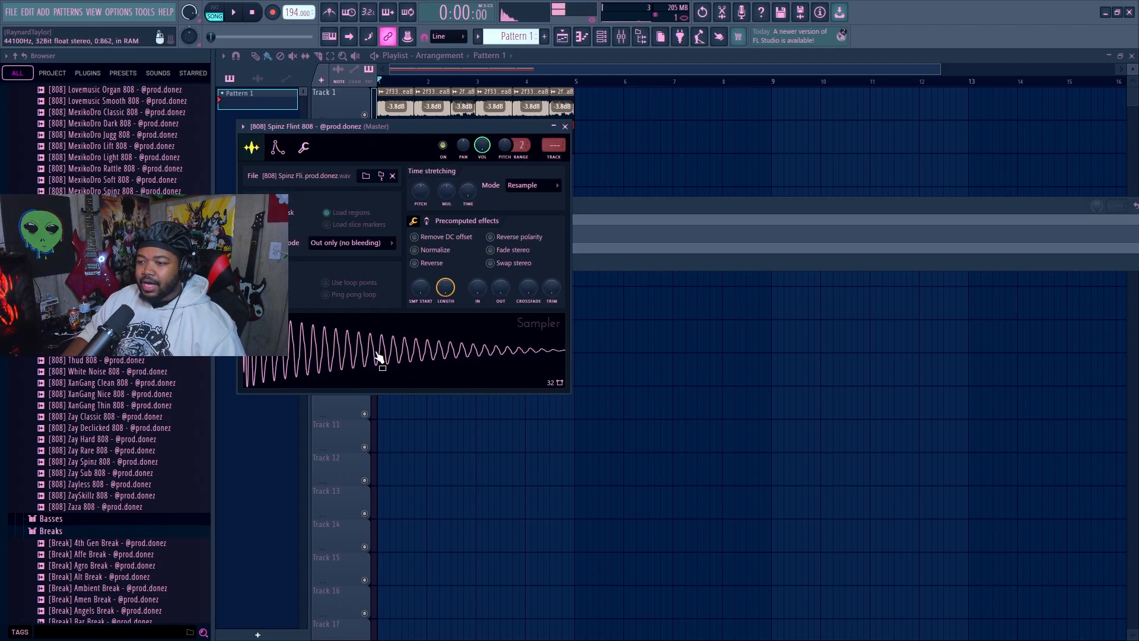
{"action": "scroll", "coordinate": [142, 315], "scroll_direction": "up", "scroll_amount": 5}
{"action": "scroll", "coordinate": [110, 475], "scroll_direction": "down", "scroll_amount": 2}
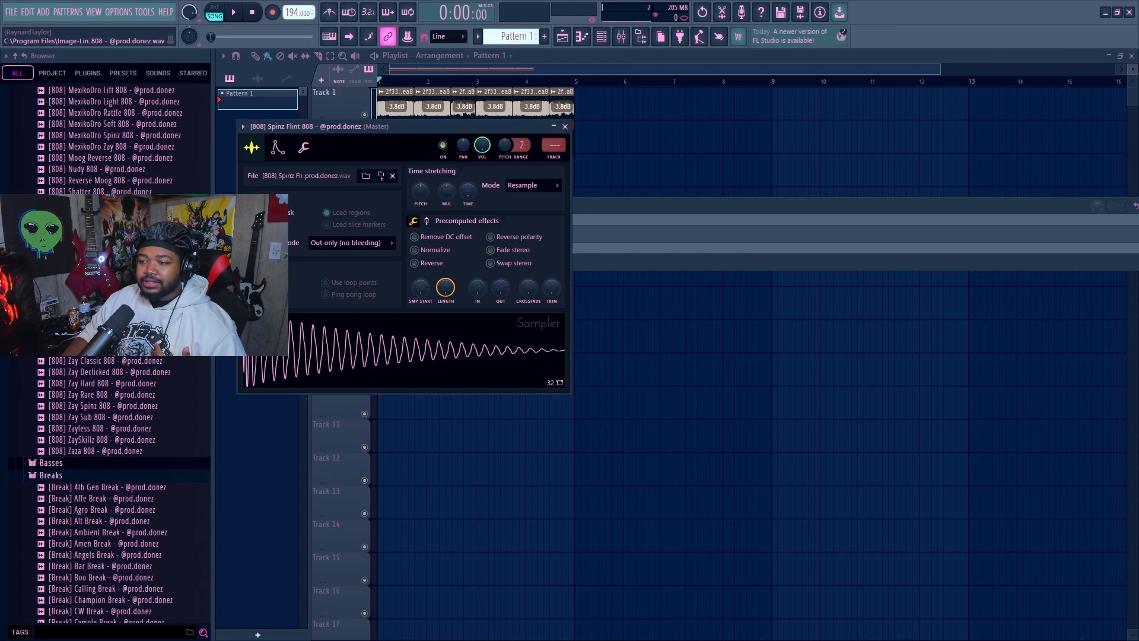
{"action": "scroll", "coordinate": [110, 475], "scroll_direction": "up", "scroll_amount": 15}
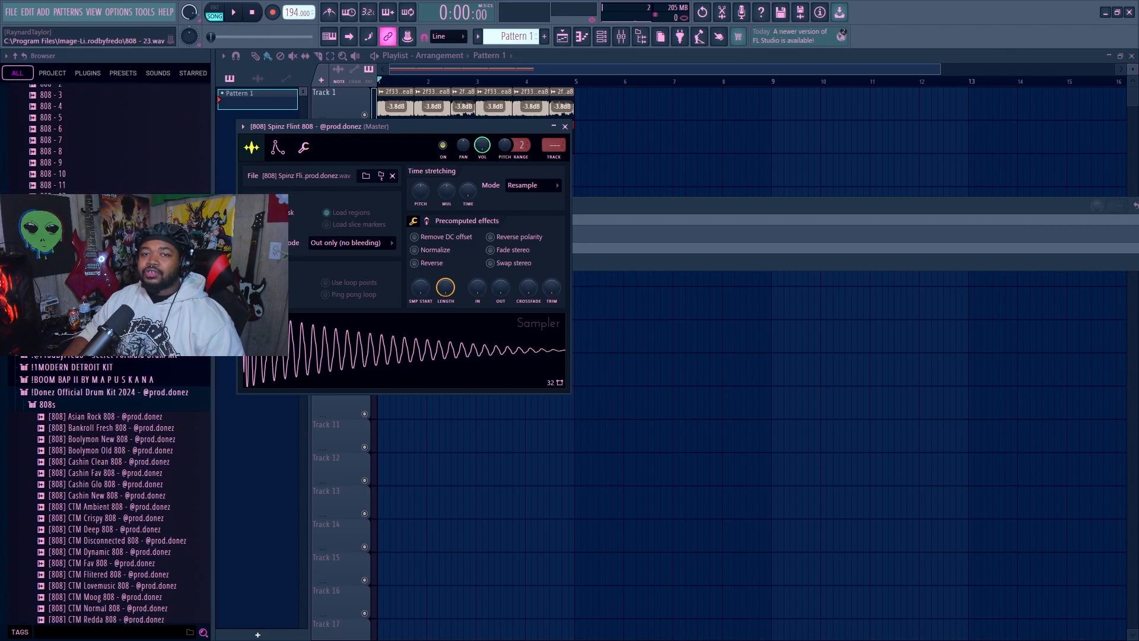
{"action": "scroll", "coordinate": [109, 475], "scroll_direction": "down", "scroll_amount": 6}
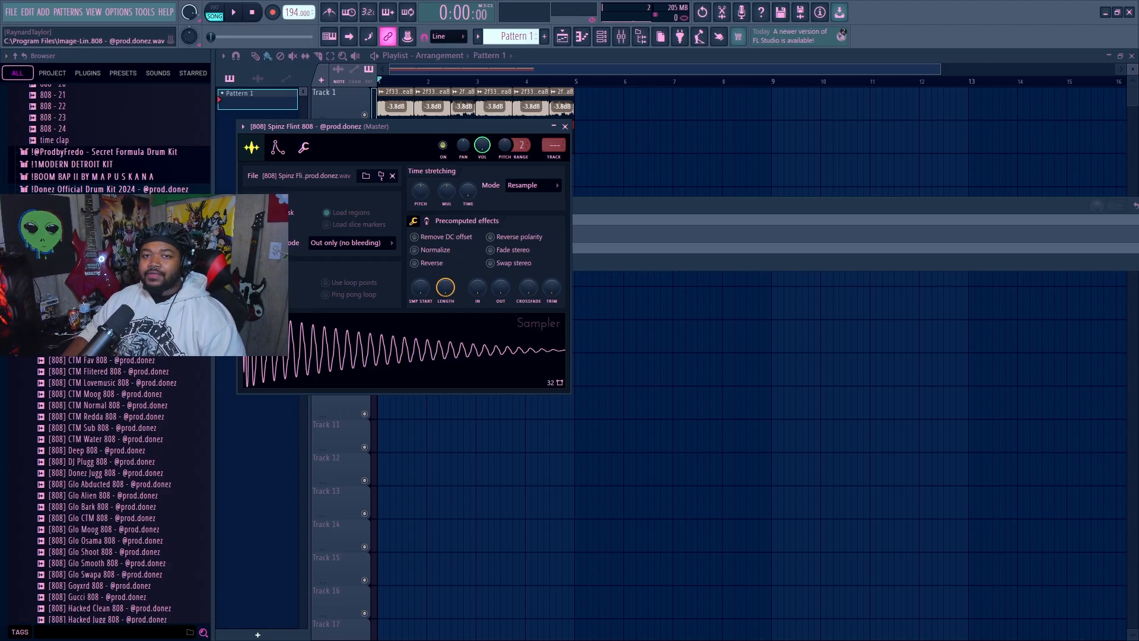
{"action": "scroll", "coordinate": [109, 474], "scroll_direction": "down", "scroll_amount": 2}
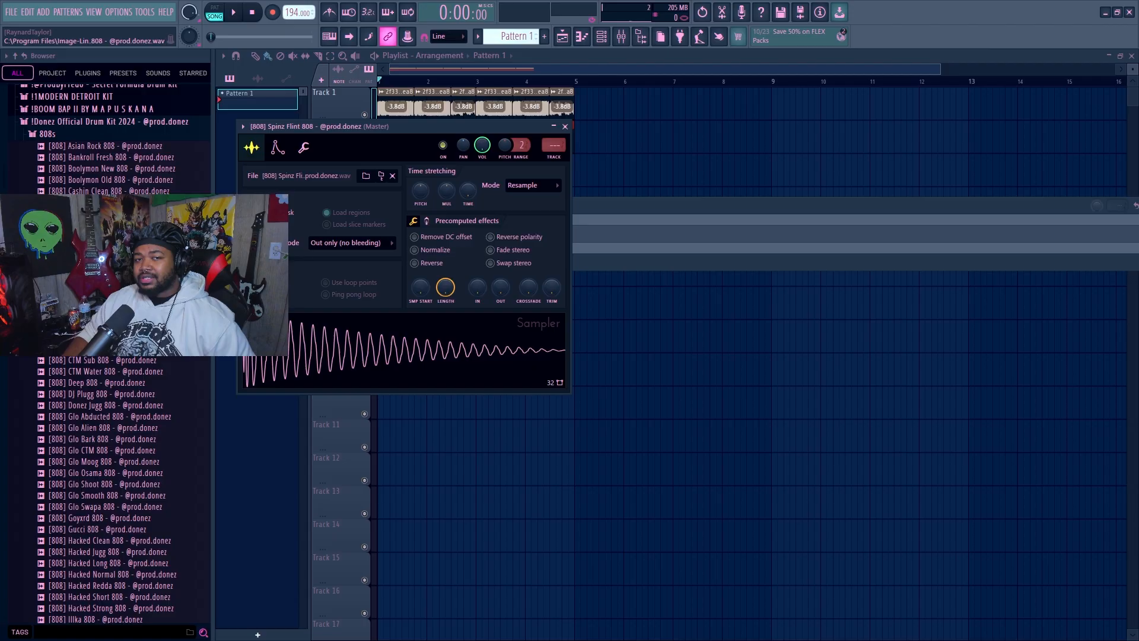
{"action": "scroll", "coordinate": [110, 475], "scroll_direction": "down", "scroll_amount": 20}
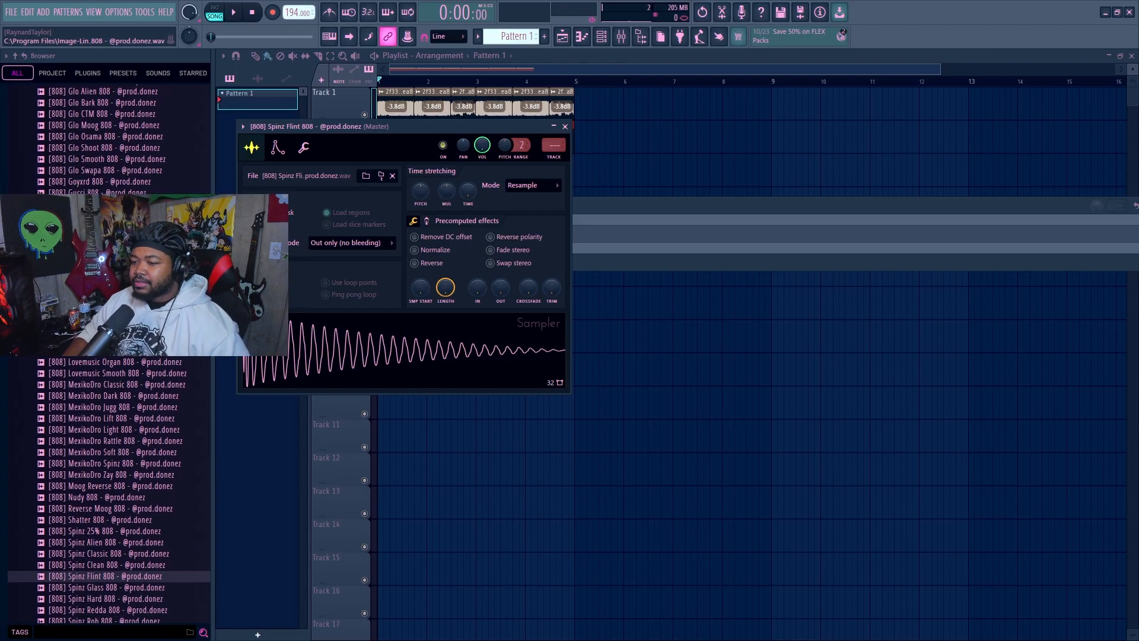
{"action": "scroll", "coordinate": [110, 475], "scroll_direction": "down", "scroll_amount": 10}
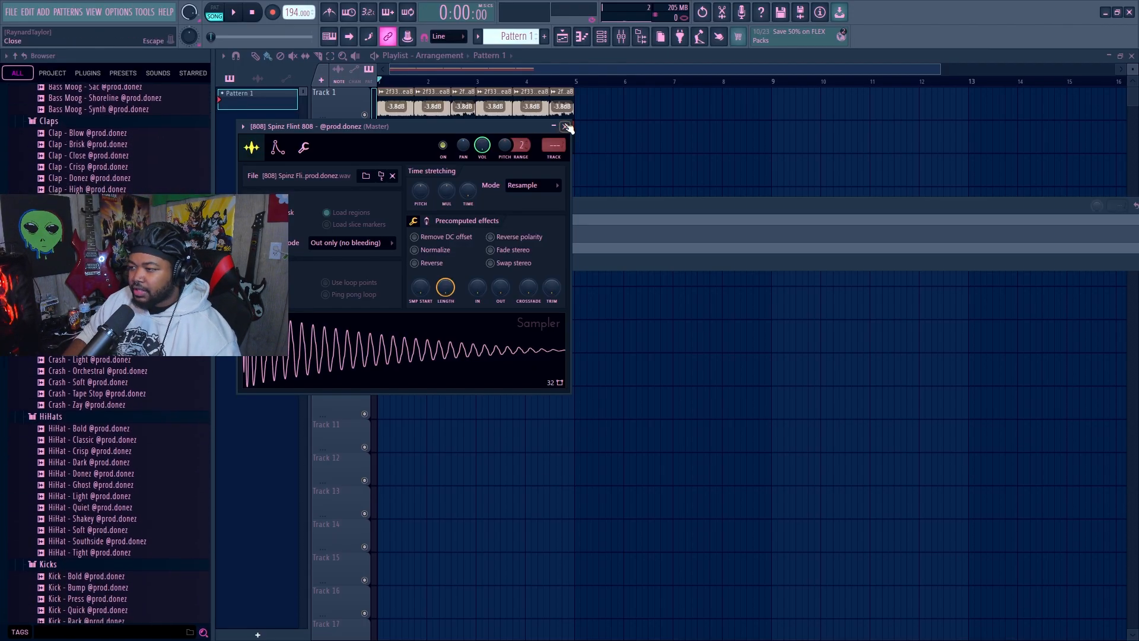
{"action": "left_click", "coordinate": [565, 126]}
Step: Lower the volume of mixer insert 1 to about -5.8 dB
{"action": "scroll", "coordinate": [110, 474], "scroll_direction": "down", "scroll_amount": 5}
{"action": "scroll", "coordinate": [109, 475], "scroll_direction": "down", "scroll_amount": 15}
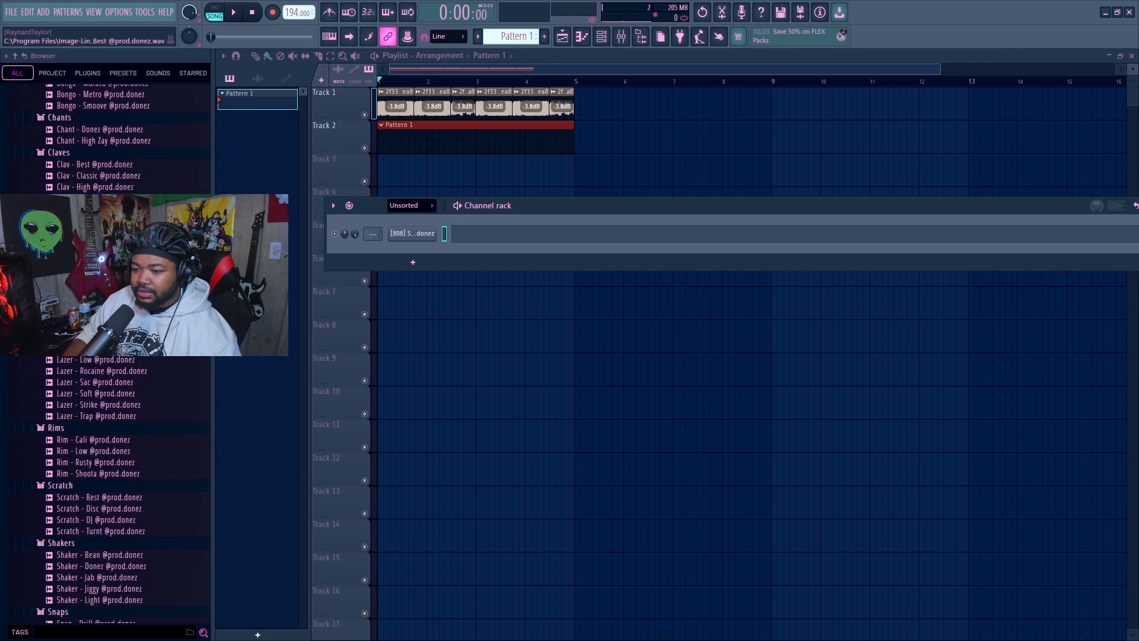
{"action": "key", "text": "F9"}
{"action": "left_click_drag", "start_coordinate": [293, 344], "coordinate": [294, 380]}
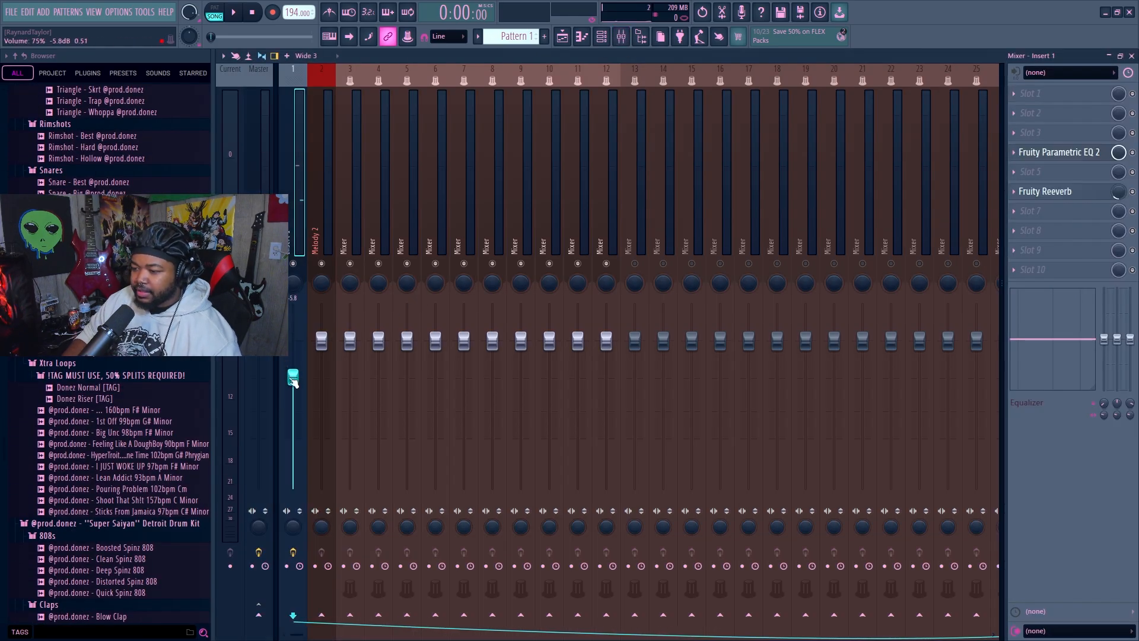
Step: Load the Snare - High sample as a new channel and place C5 notes on beat 3 of bars 1 to 4
{"action": "left_click", "coordinate": [601, 37]}
{"action": "left_click", "coordinate": [411, 205]}
{"action": "left_click", "coordinate": [403, 244]}
{"action": "left_click", "coordinate": [423, 254]}
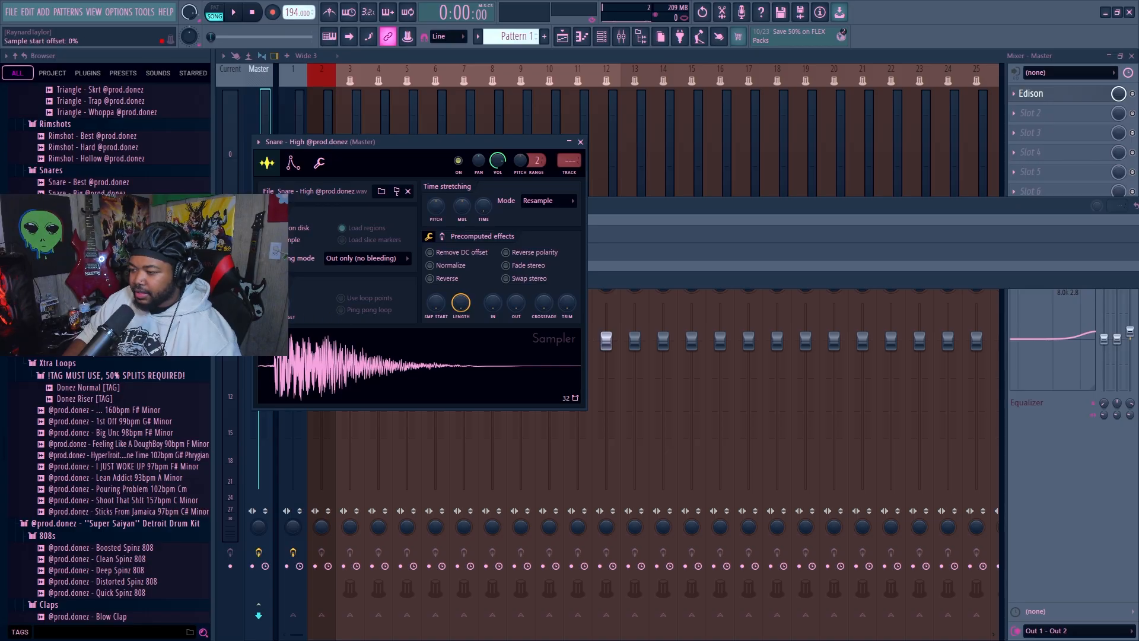
{"action": "key", "text": "F7"}
{"action": "left_click", "coordinate": [694, 287]}
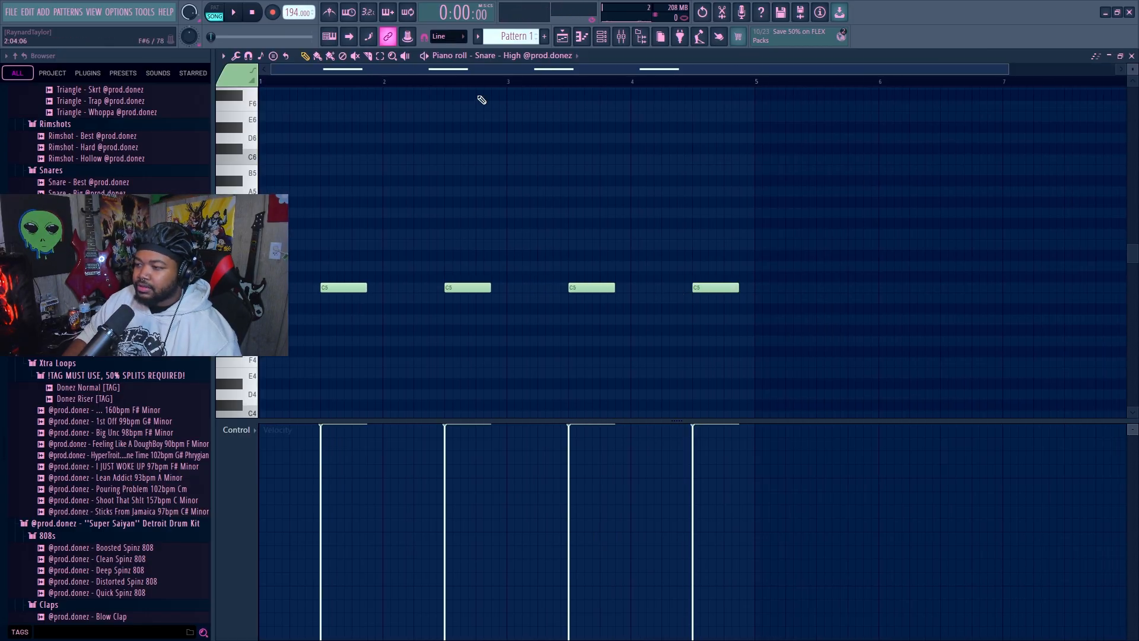
Step: Shorten all four snare notes together to about one step each and clear the selection
{"action": "key", "text": "ctrl+a"}
{"action": "left_click_drag", "start_coordinate": [464, 288], "coordinate": [423, 300]}
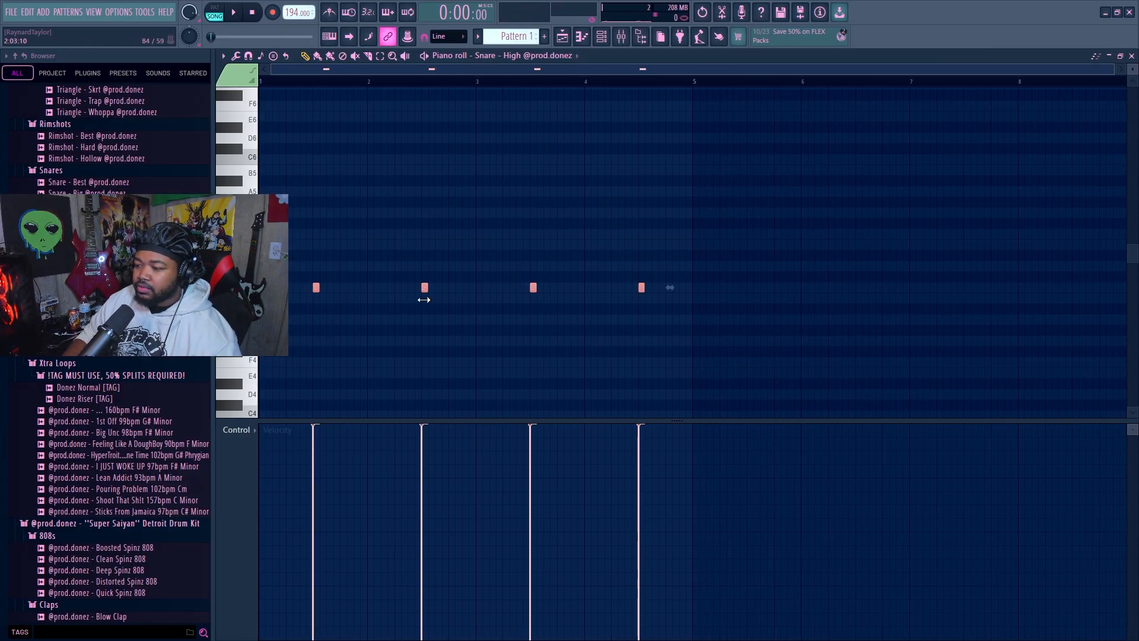
{"action": "left_click", "coordinate": [475, 339]}
{"action": "right_click", "coordinate": [479, 341]}
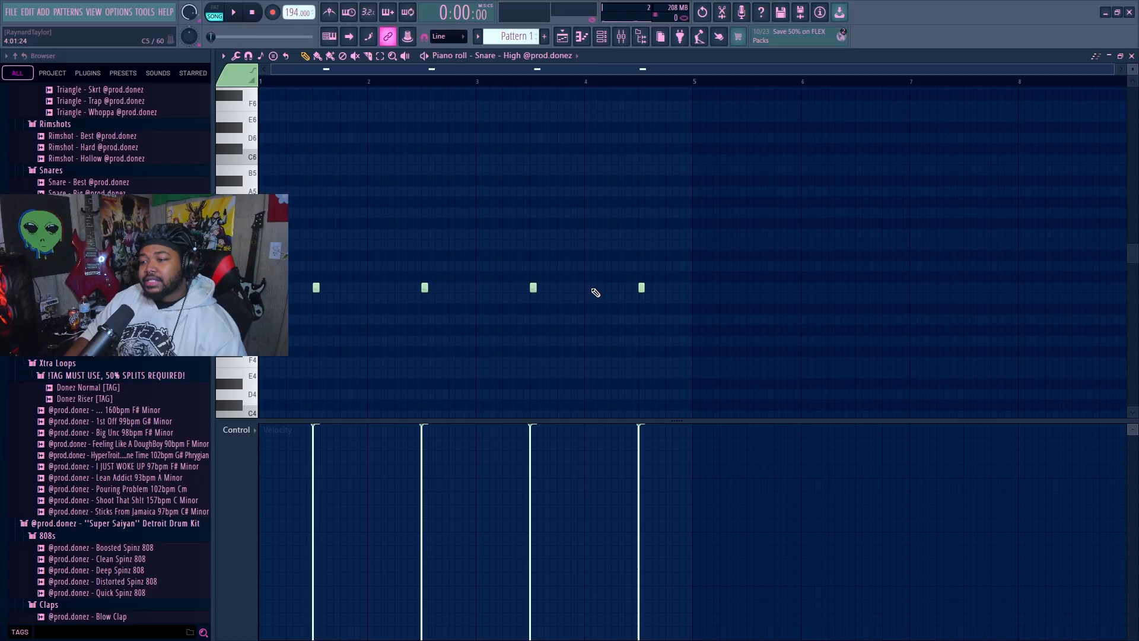
Step: Replace the snare note in bar 4 with one on beat 4 and start playback
{"action": "right_click", "coordinate": [644, 287]}
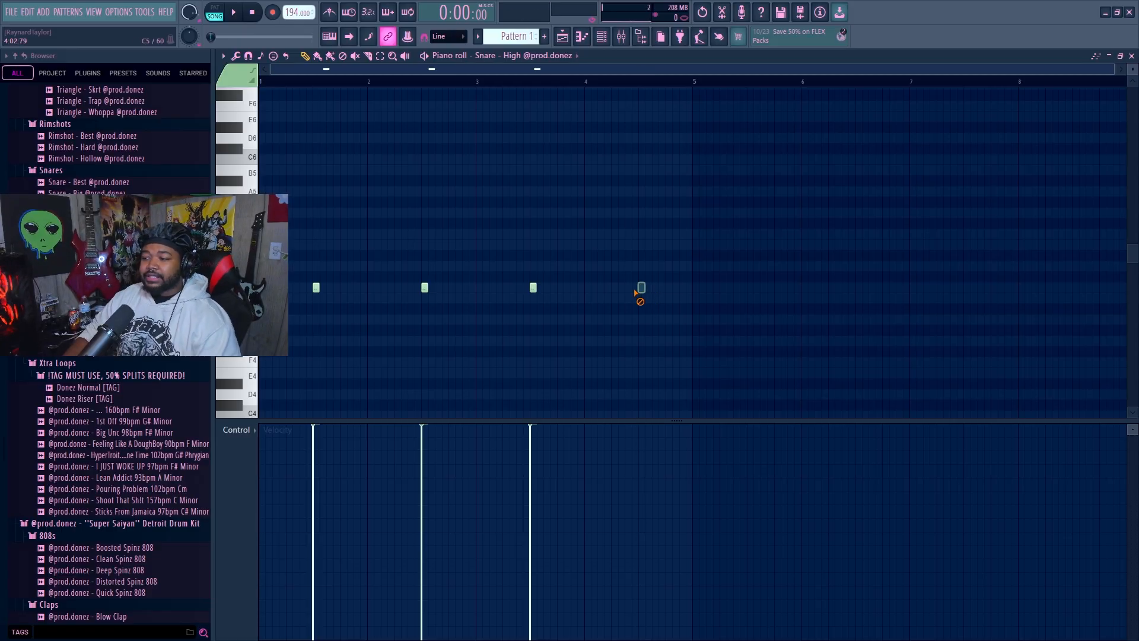
{"action": "left_click", "coordinate": [668, 290]}
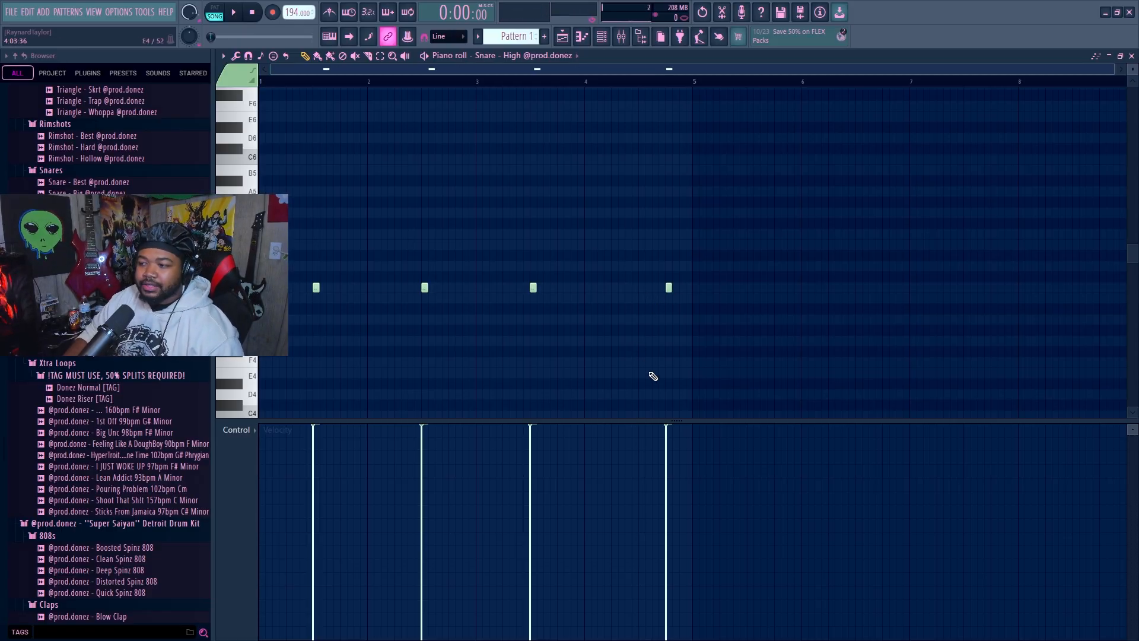
{"action": "key", "text": "space"}
Step: Duplicate the four snare notes into bars 5 to 8, with the first copy on beat 3 of bar 5
{"action": "left_click_drag", "start_coordinate": [780, 333], "coordinate": [318, 288]}
{"action": "key", "text": "ctrl+b"}
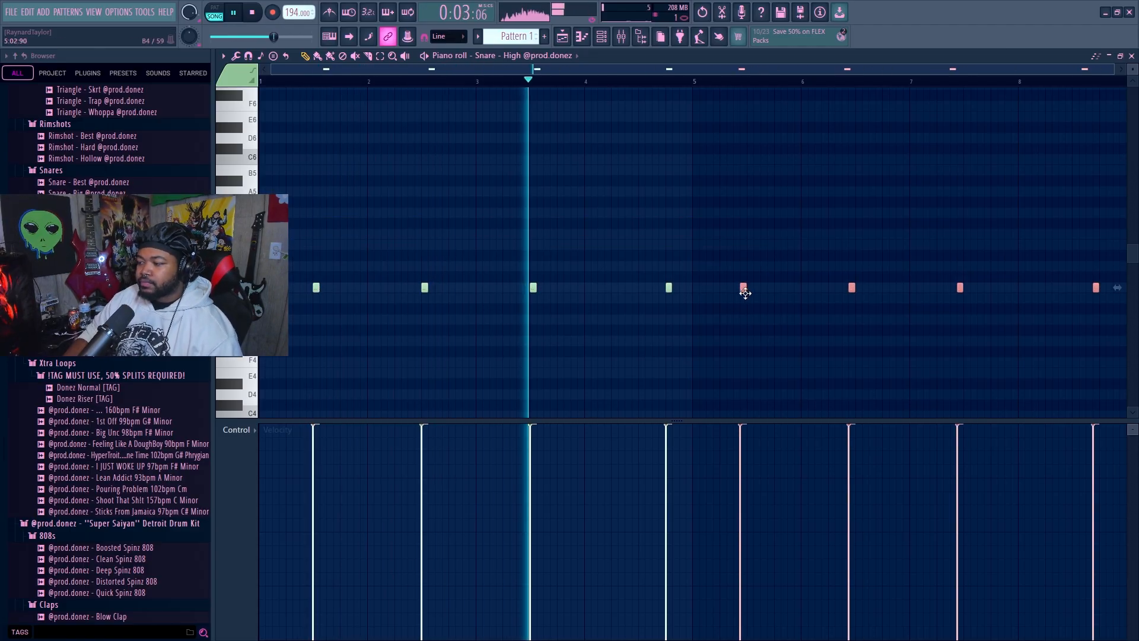
{"action": "left_click", "coordinate": [765, 340], "text": "ctrl"}
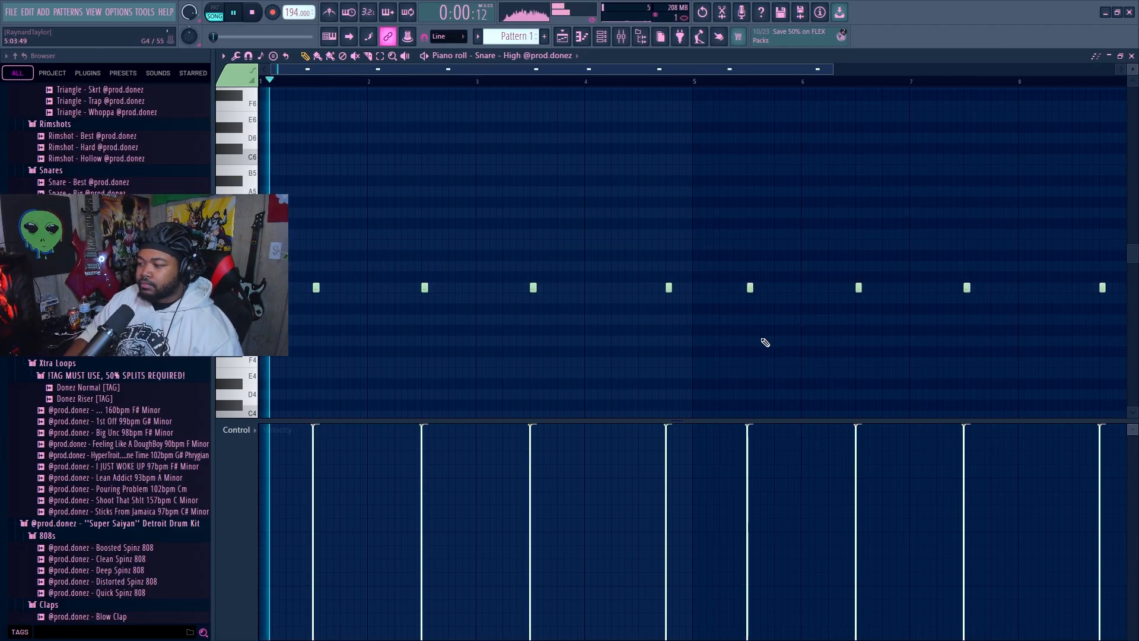
{"action": "scroll", "coordinate": [682, 201], "scroll_direction": "down", "scroll_amount": 2}
{"action": "key", "text": "space"}
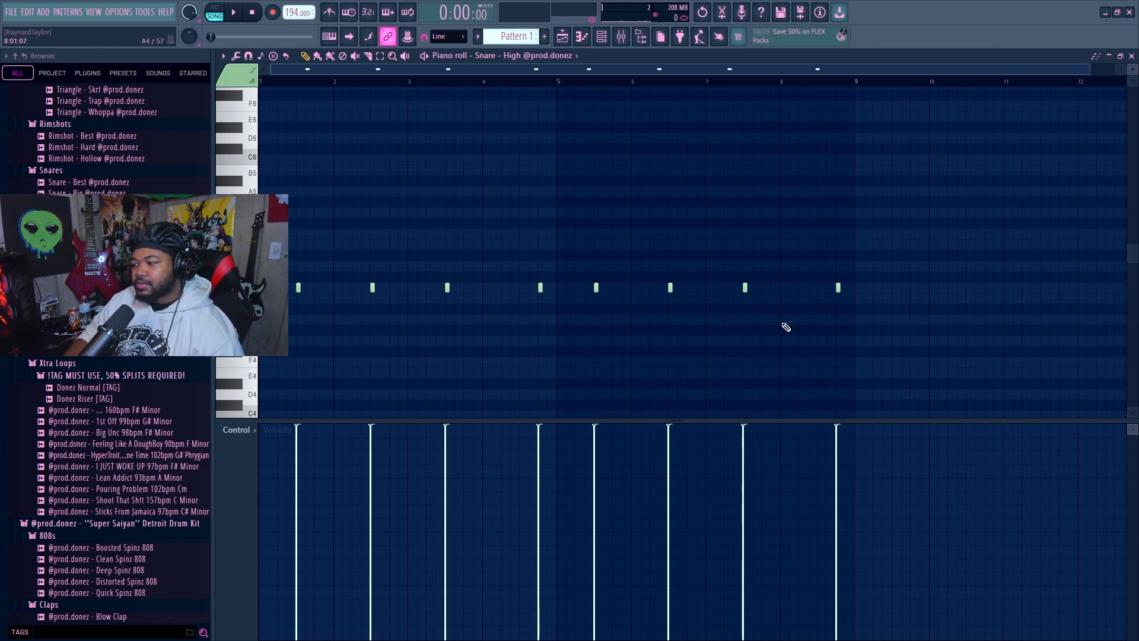
Step: Find the HiHats folder in the drum kit and load HiHat - Crisp as a new channel, opened for note editing
{"action": "left_click", "coordinate": [602, 37]}
{"action": "scroll", "coordinate": [125, 511], "scroll_direction": "up", "scroll_amount": 4}
{"action": "scroll", "coordinate": [124, 510], "scroll_direction": "up", "scroll_amount": 4}
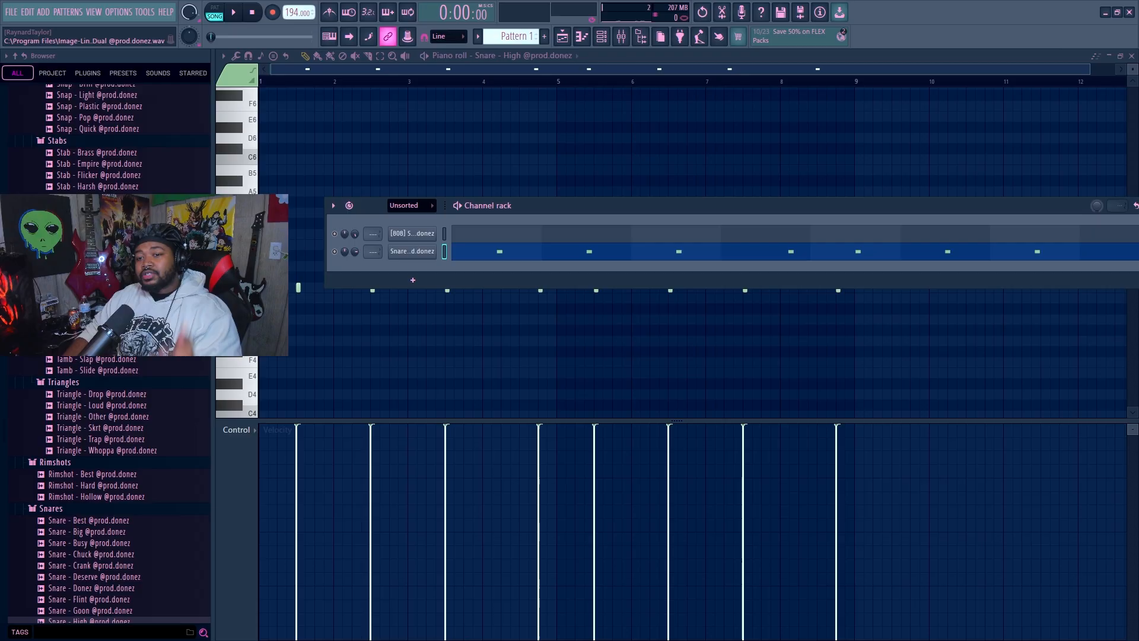
{"action": "scroll", "coordinate": [125, 567], "scroll_direction": "up", "scroll_amount": 18}
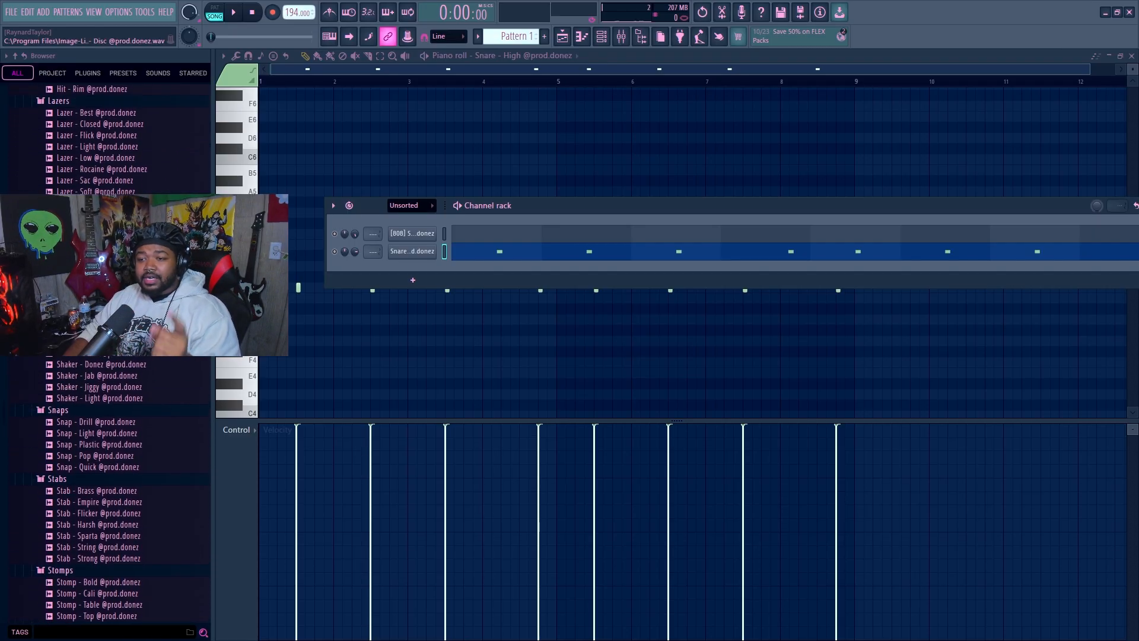
{"action": "scroll", "coordinate": [124, 567], "scroll_direction": "up", "scroll_amount": 4}
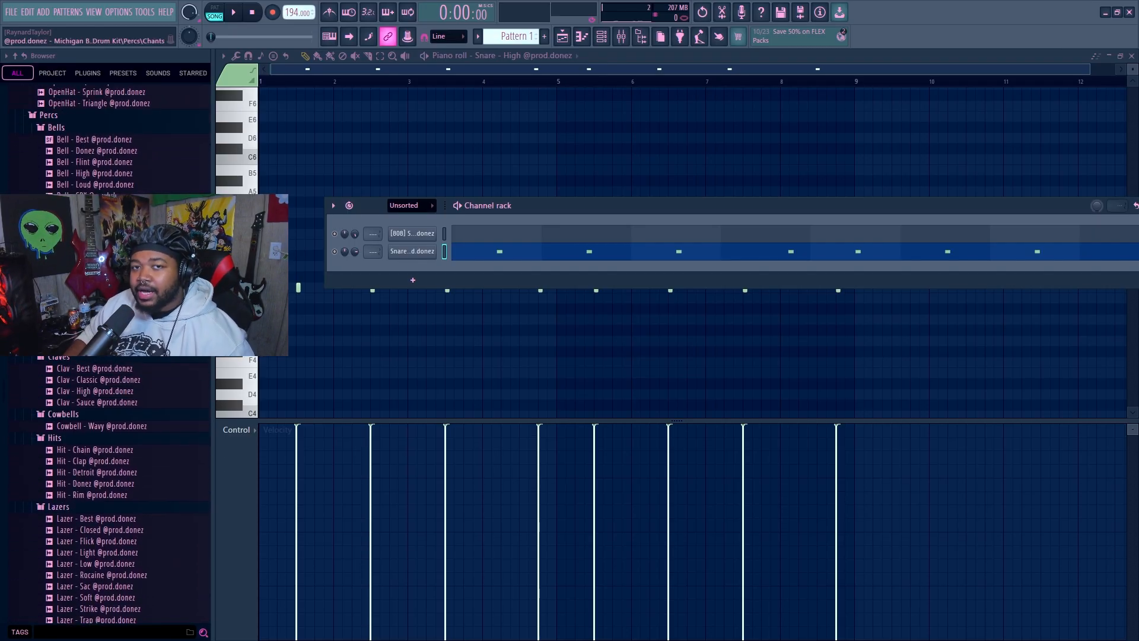
{"action": "scroll", "coordinate": [124, 567], "scroll_direction": "up", "scroll_amount": 10}
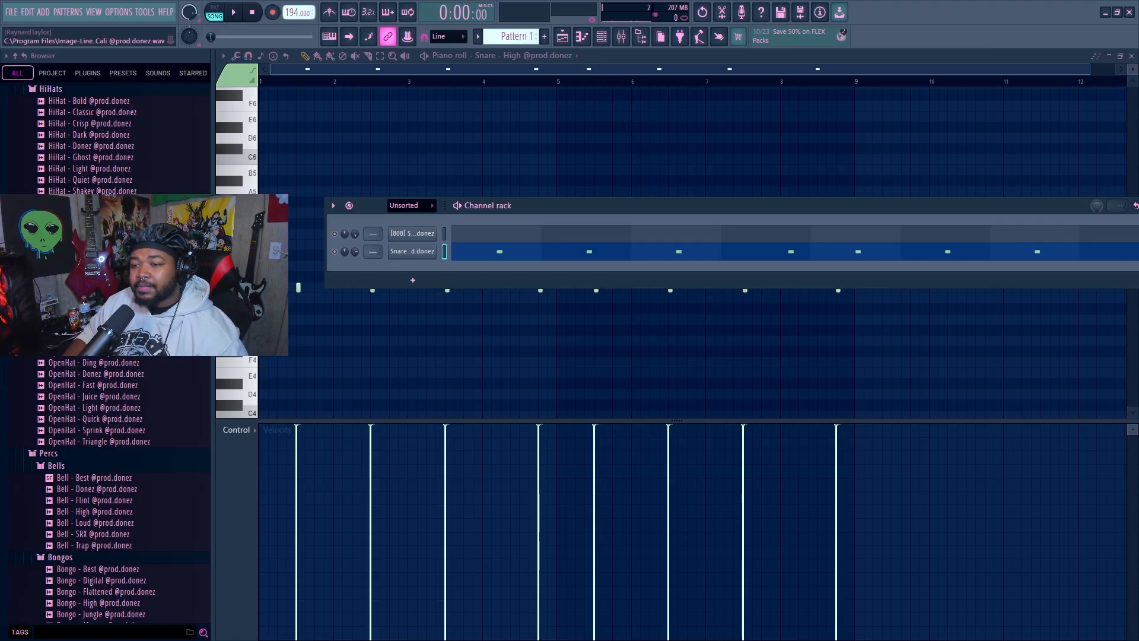
{"action": "left_click", "coordinate": [102, 125]}
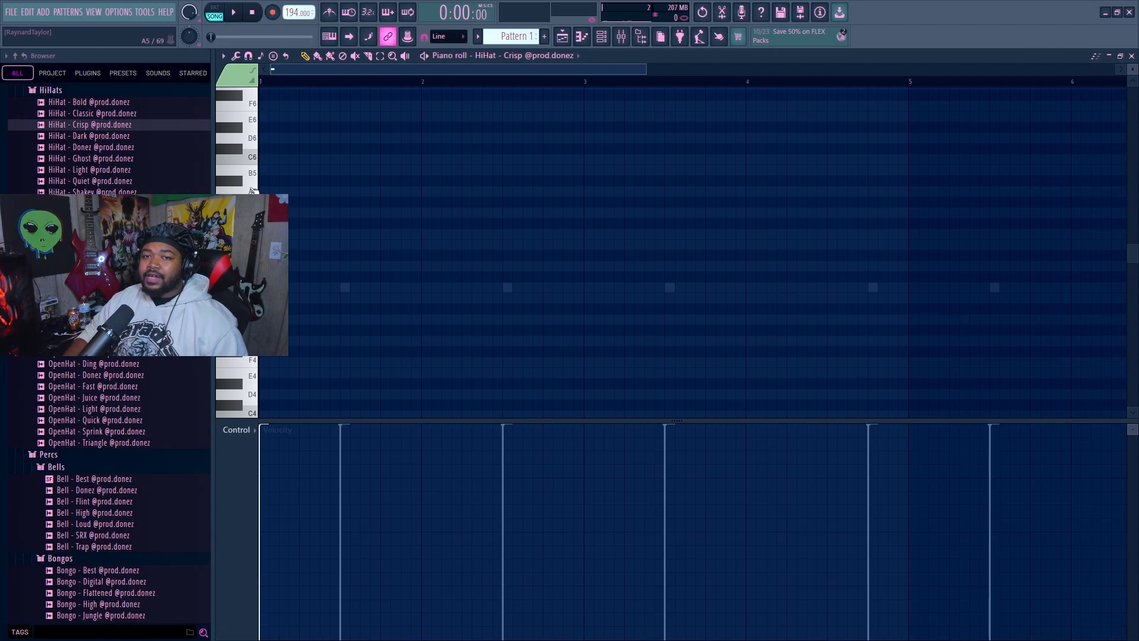
Step: Place a syncopated row of D#5 hi-hat notes across bars 1 to 4, with a D5 note in the last bar
{"action": "left_click", "coordinate": [324, 257]}
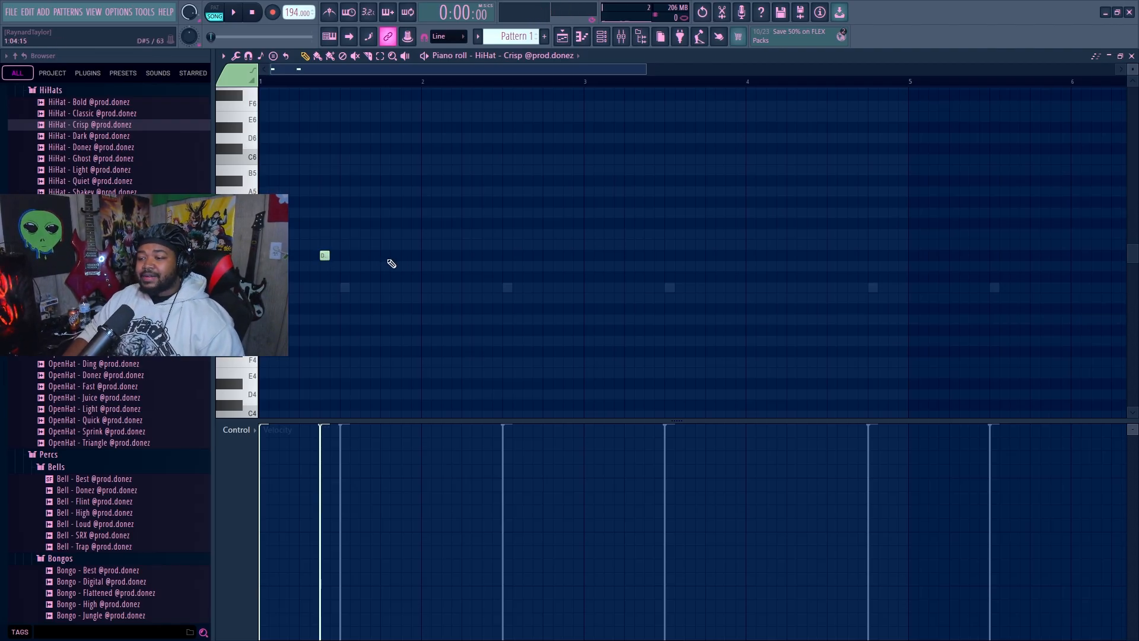
{"action": "left_click", "coordinate": [384, 256]}
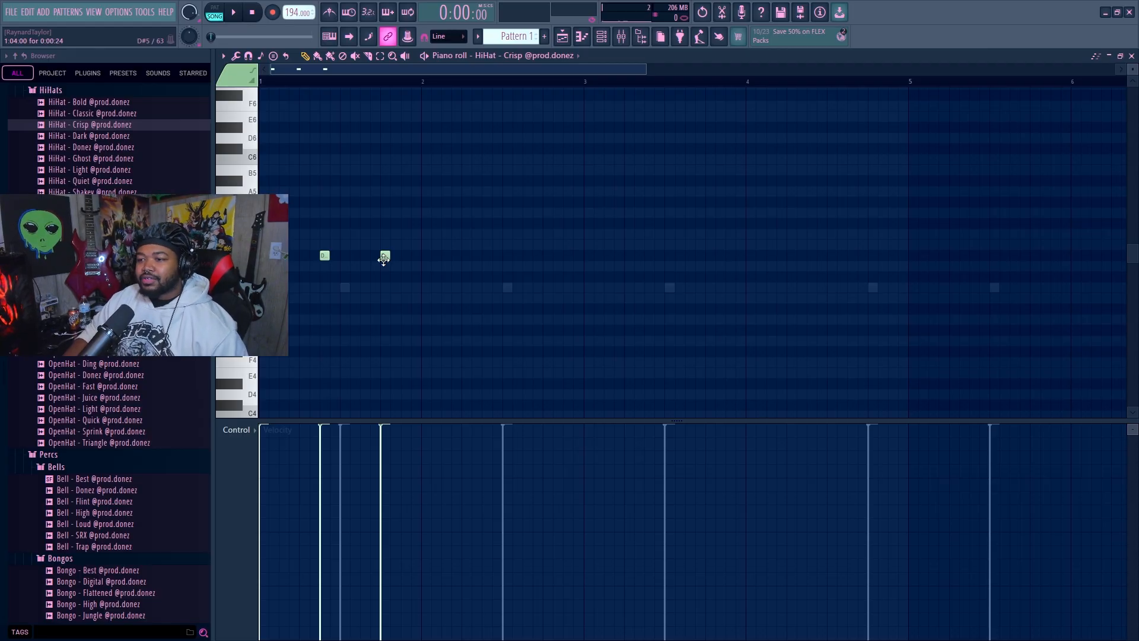
{"action": "left_click", "coordinate": [467, 256]}
{"action": "left_click", "coordinate": [527, 255]}
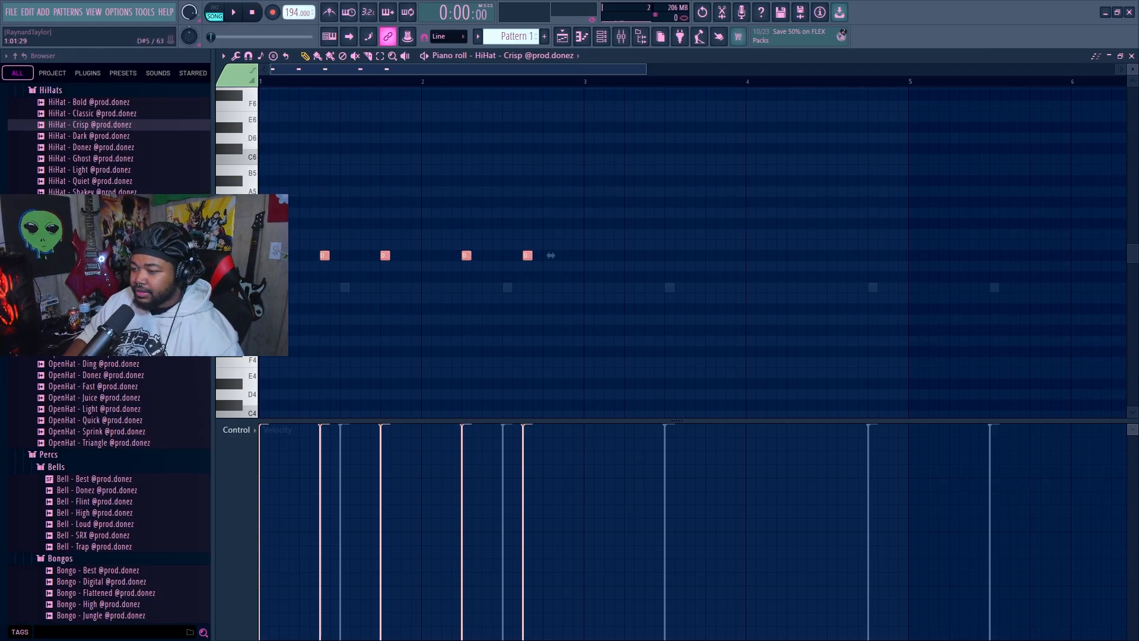
{"action": "left_click", "coordinate": [589, 255]}
{"action": "left_click", "coordinate": [649, 256]}
{"action": "left_click", "coordinate": [710, 255]}
{"action": "left_click", "coordinate": [772, 255]}
{"action": "left_click", "coordinate": [791, 255]}
{"action": "left_click", "coordinate": [852, 256]}
{"action": "left_click", "coordinate": [862, 265]}
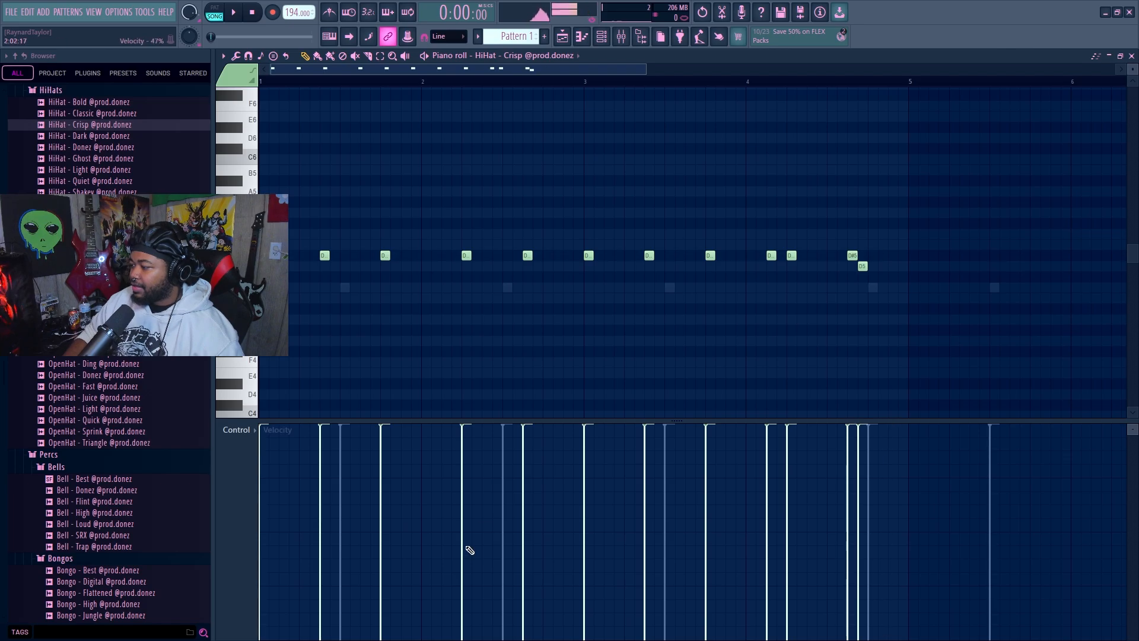
Step: Move the last hi-hat note up to D#5 near the end of bar 4 and play back the pattern
{"action": "left_click_drag", "start_coordinate": [862, 266], "coordinate": [892, 255]}
{"action": "scroll", "coordinate": [352, 279], "scroll_direction": "down", "scroll_amount": 4}
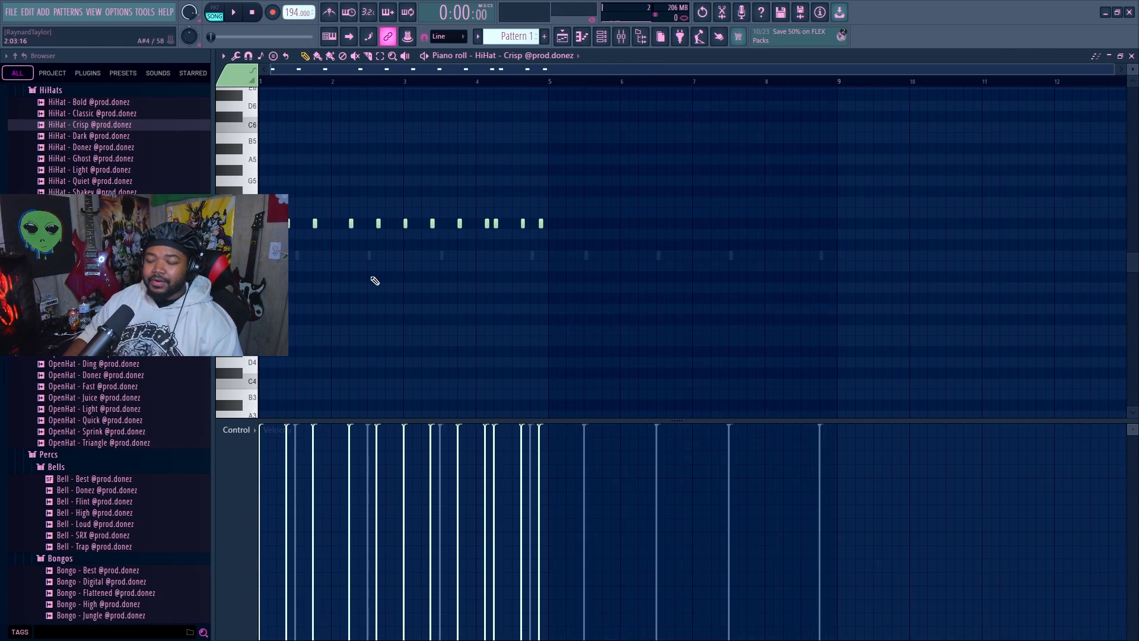
{"action": "key", "text": "space"}
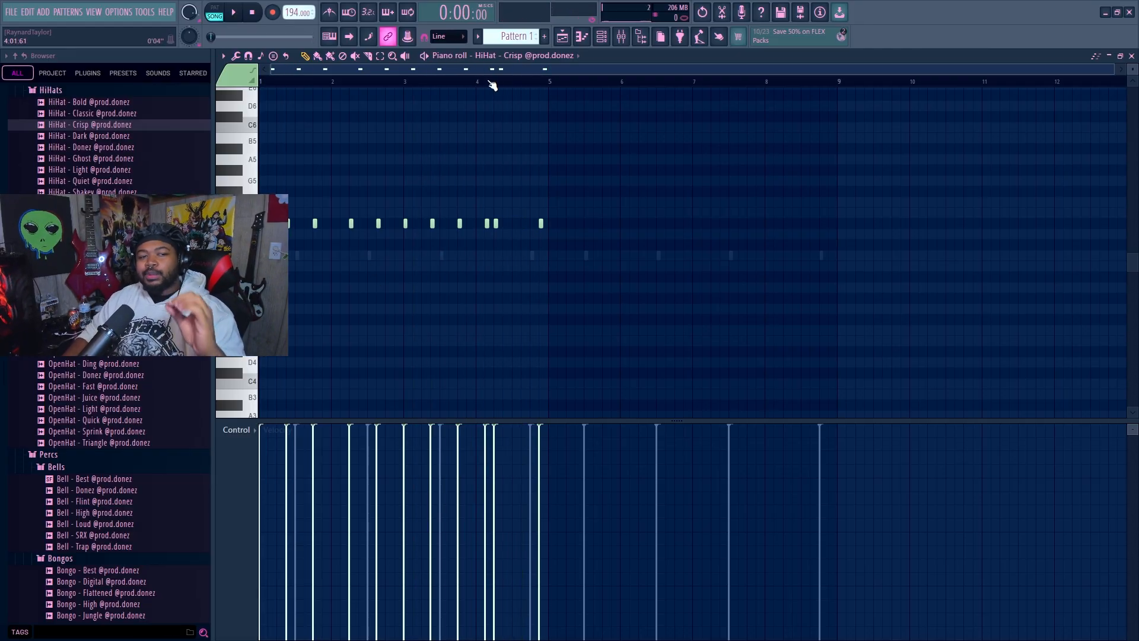
Step: Load the OpenHat - Donez sample as a new channel and open its empty note grid
{"action": "key", "text": "F6"}
{"action": "scroll", "coordinate": [118, 267], "scroll_direction": "down", "scroll_amount": 4}
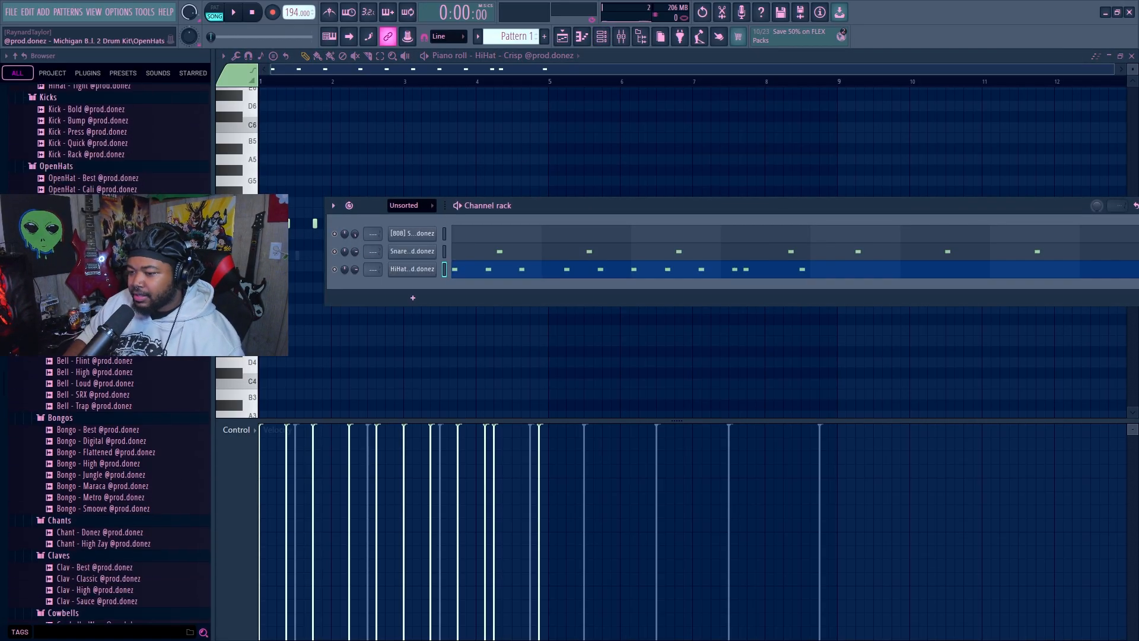
{"action": "scroll", "coordinate": [107, 356], "scroll_direction": "up", "scroll_amount": 1}
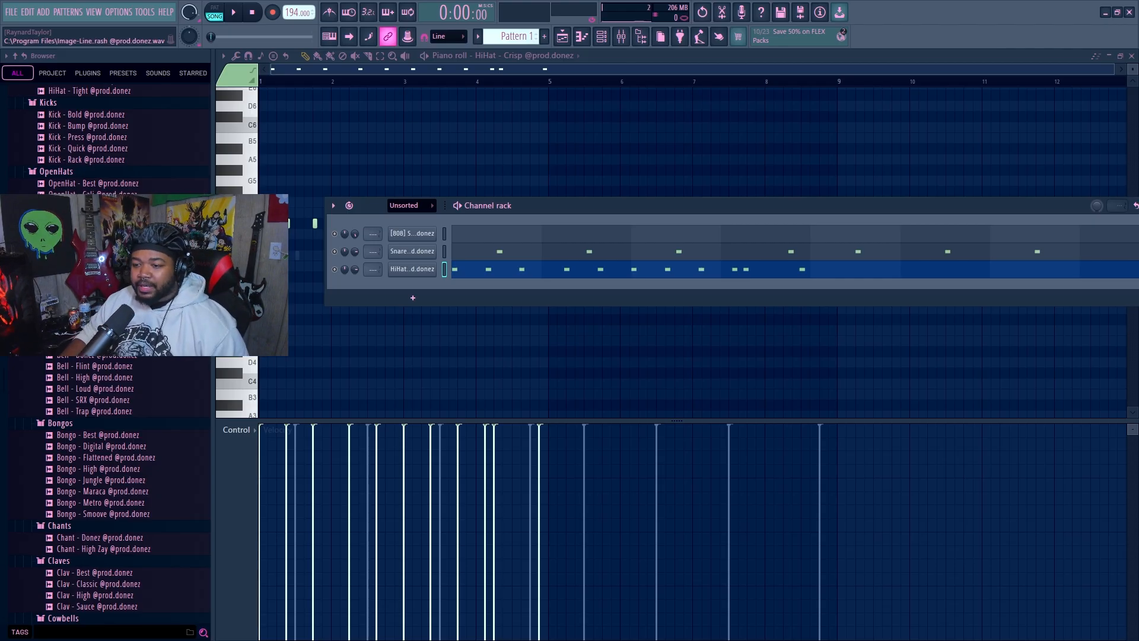
{"action": "left_click_drag", "start_coordinate": [89, 217], "coordinate": [447, 294]}
{"action": "key", "text": "F6"}
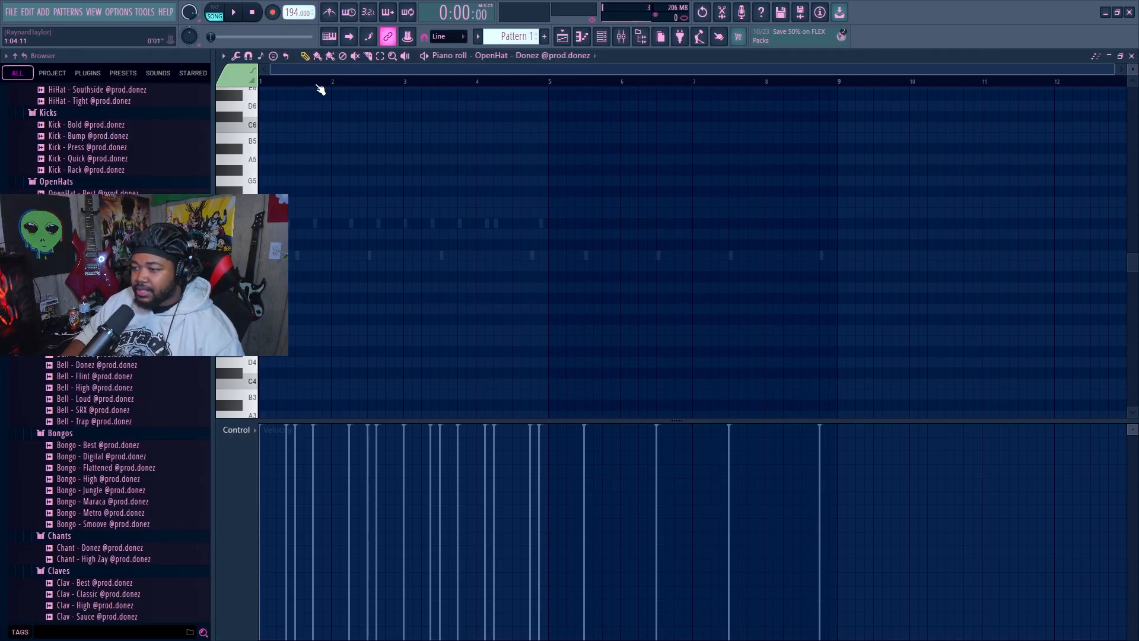
Step: Place open-hat notes at the start of bars 1 and 3 and in the second half of bar 4 during playback
{"action": "scroll", "coordinate": [321, 89], "scroll_direction": "up", "scroll_amount": 2}
{"action": "key", "text": "space"}
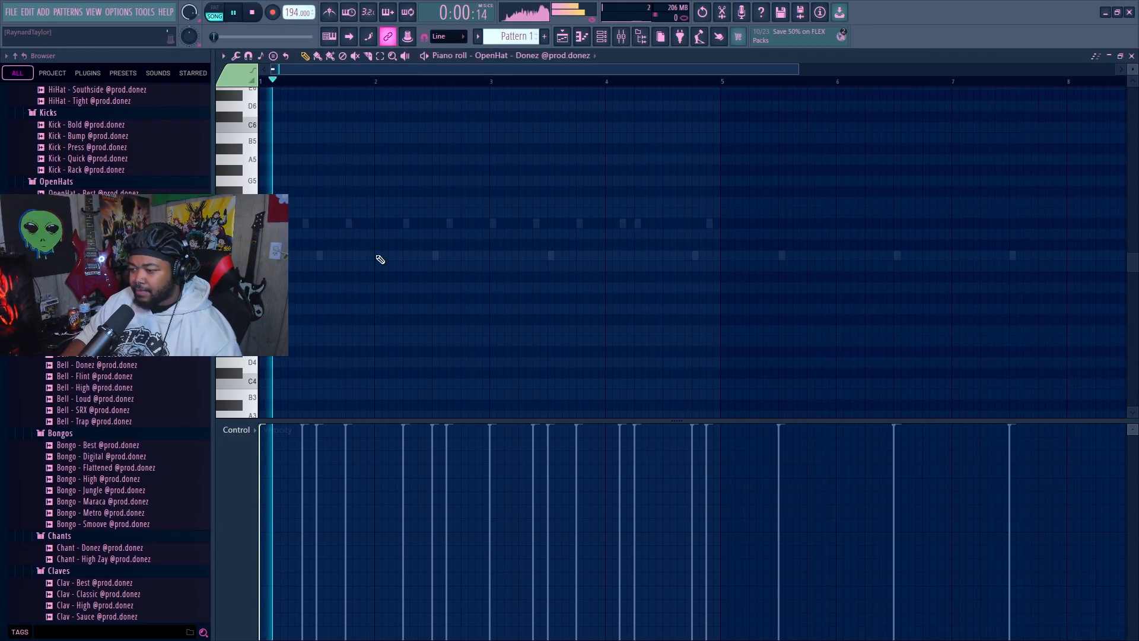
{"action": "left_click", "coordinate": [492, 255]}
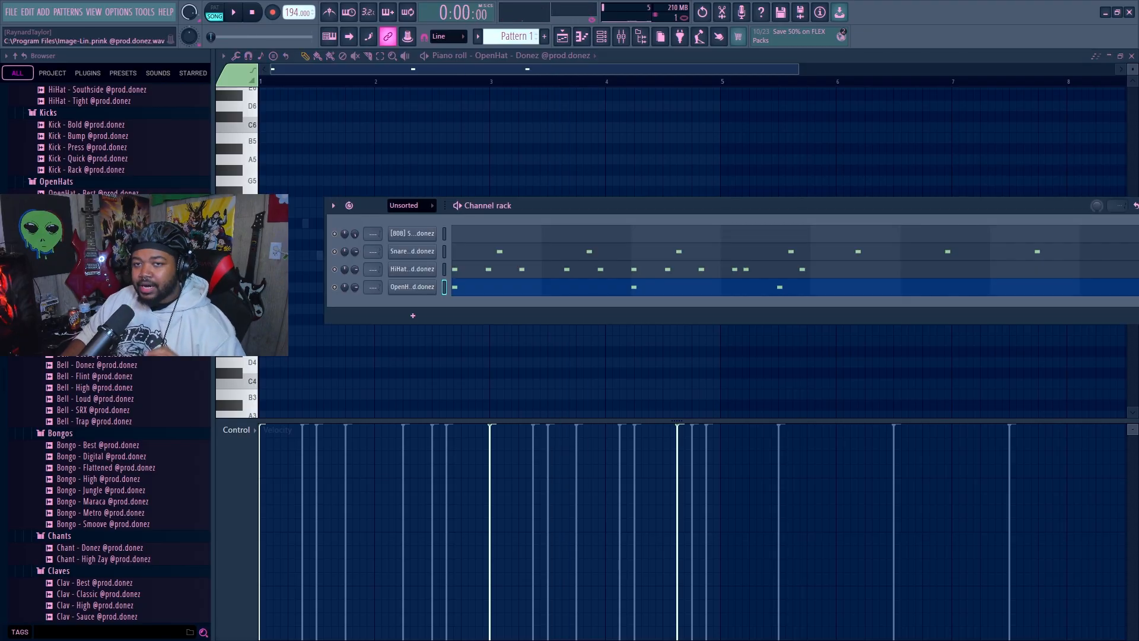
Step: Load the OpenHat - Best sample as a new channel and place one note on the last beat of bar 1
{"action": "left_click_drag", "start_coordinate": [119, 196], "coordinate": [417, 309]}
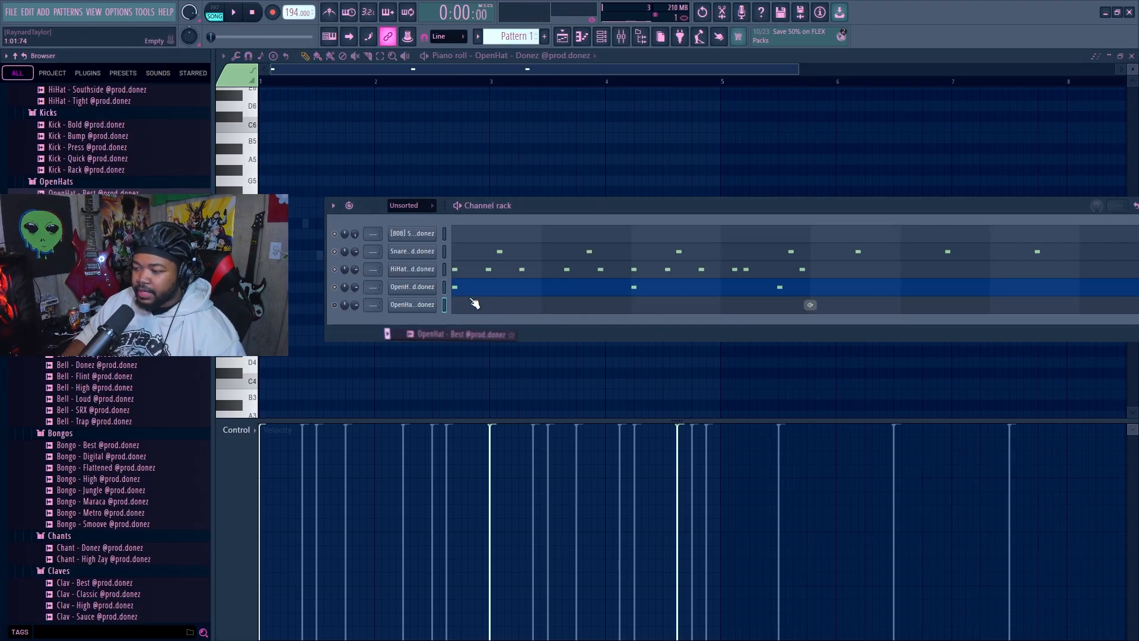
{"action": "left_click", "coordinate": [473, 301]}
{"action": "key", "text": "F6"}
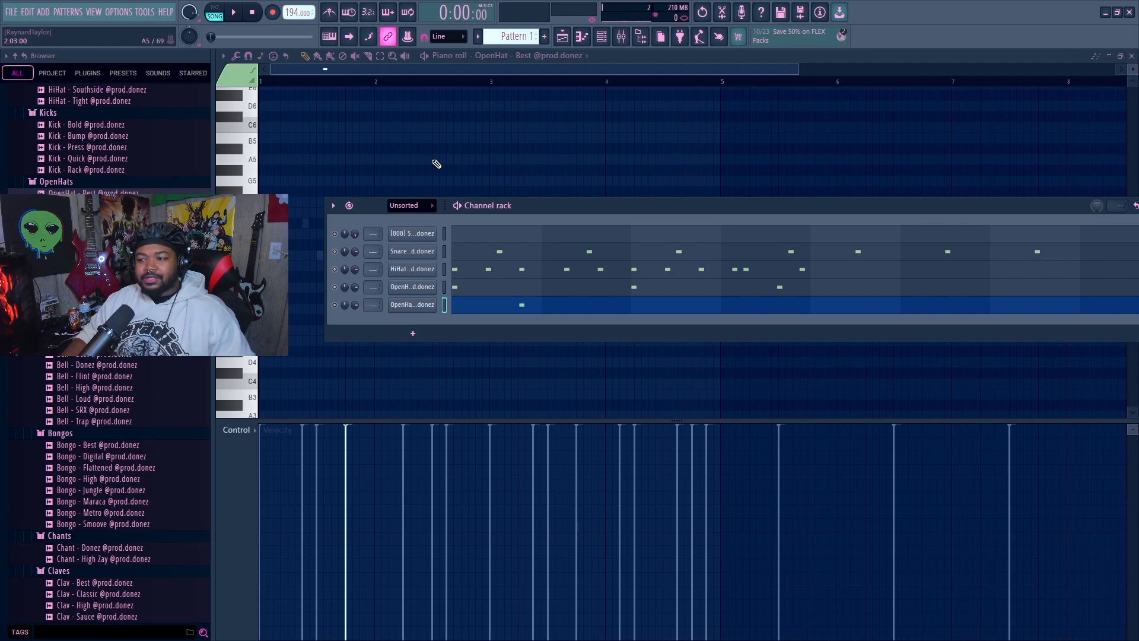
{"action": "key", "text": "F6"}
{"action": "key", "text": "F6"}
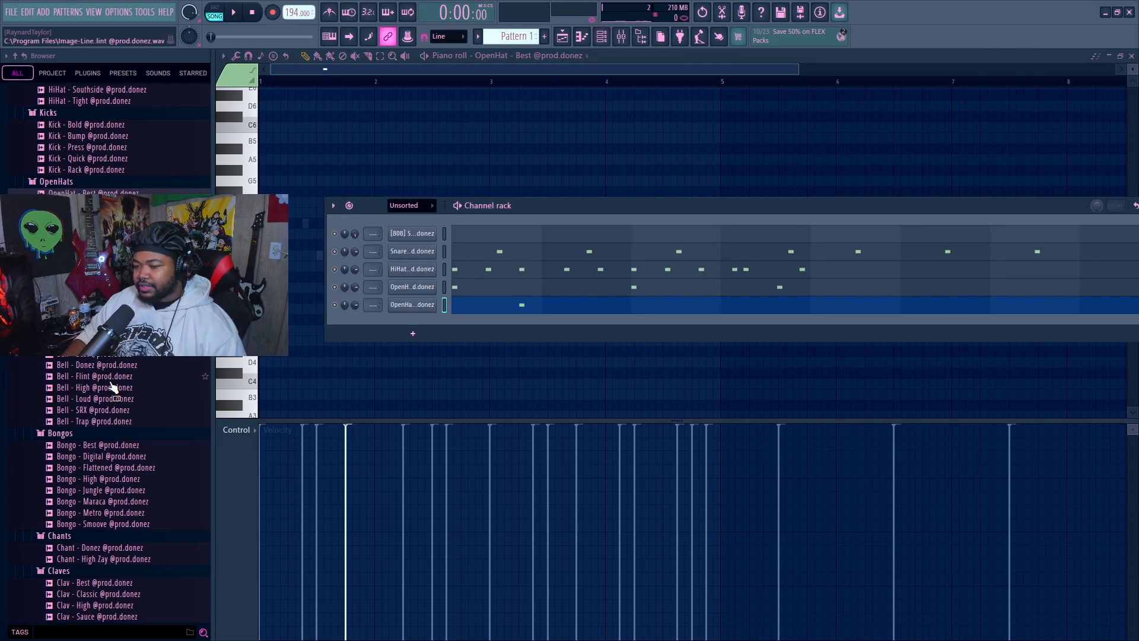
Step: Try the Chant - High Zay sample as a new channel with a note at the start of bar 2
{"action": "scroll", "coordinate": [111, 383], "scroll_direction": "down", "scroll_amount": 5}
{"action": "left_click", "coordinate": [114, 347]}
{"action": "left_click_drag", "start_coordinate": [117, 357], "coordinate": [413, 323]}
{"action": "left_click", "coordinate": [518, 326]}
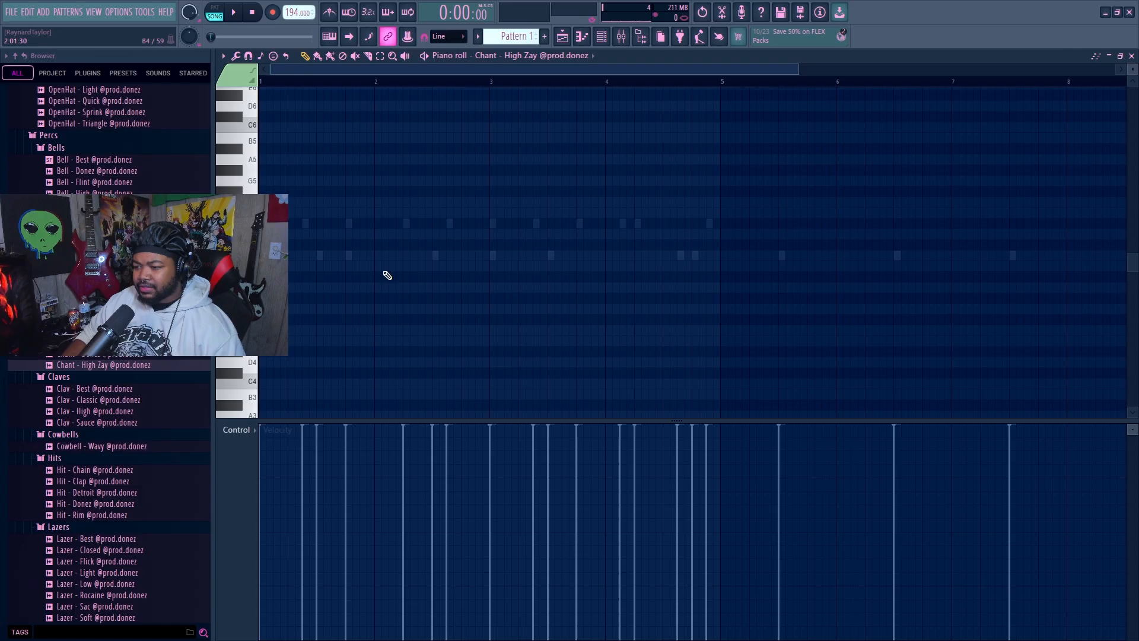
{"action": "left_click", "coordinate": [377, 255]}
Step: Place two consecutive Rim - Cali notes from the second beat of bar 2 during playback
{"action": "key", "text": "space"}
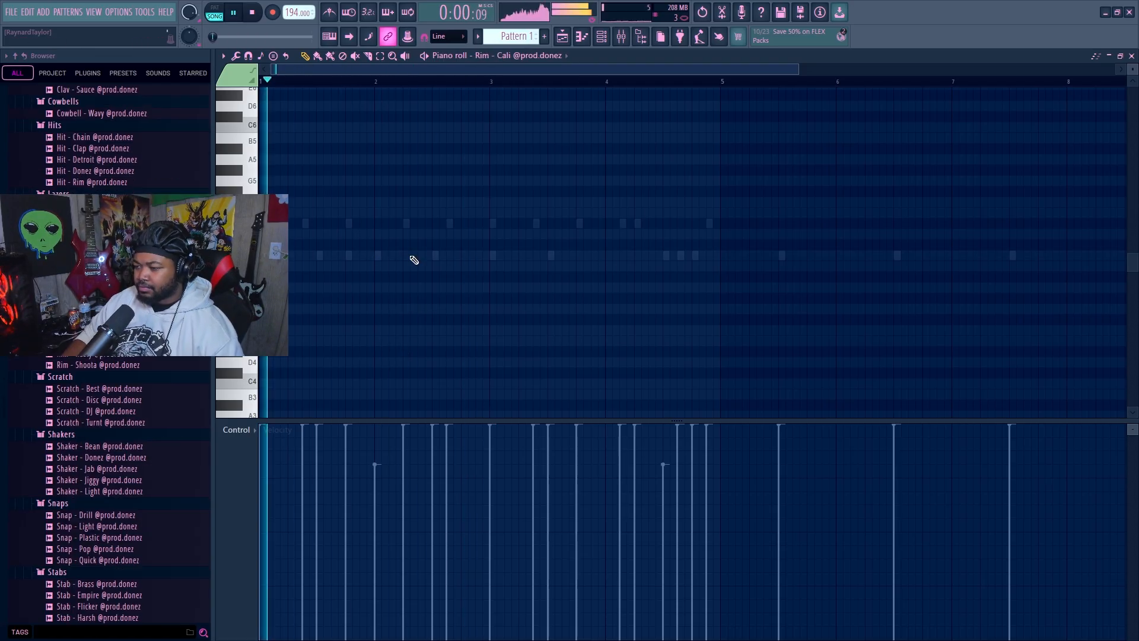
{"action": "left_click", "coordinate": [404, 255]}
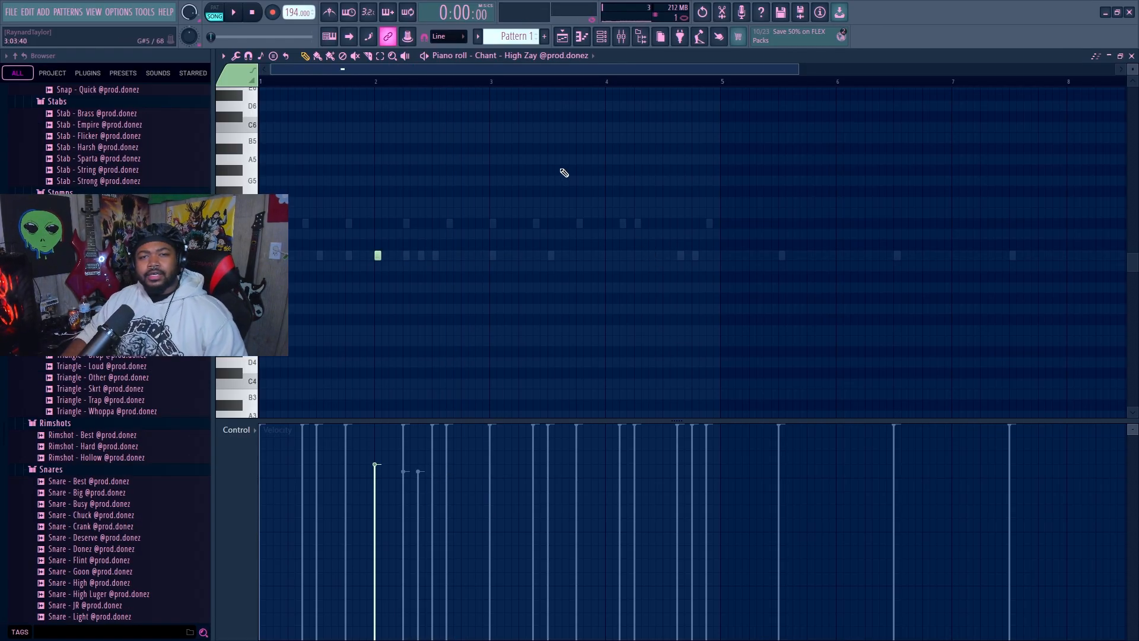
Step: Delete the Chant - High Zay note at bar 2 and remove its channel from the channel rack
{"action": "right_click", "coordinate": [378, 256]}
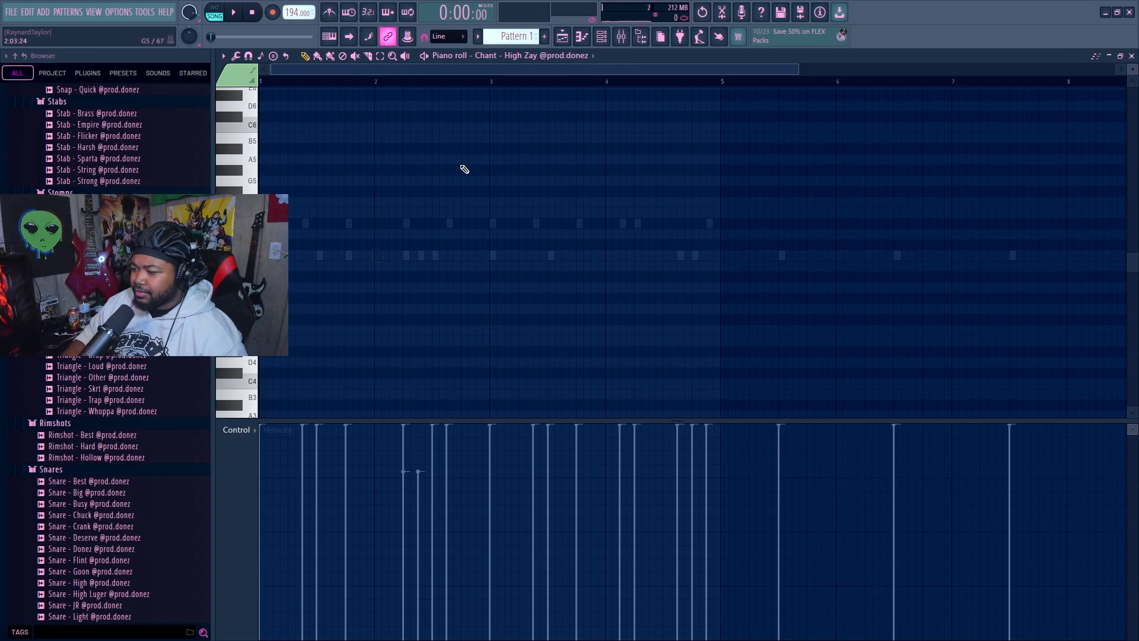
{"action": "left_click", "coordinate": [603, 37]}
{"action": "right_click", "coordinate": [419, 327]}
{"action": "left_click", "coordinate": [476, 479]}
Step: Load the Triangle - Trap sample as a new channel and place a full-velocity note on the second beat of bar 1
{"action": "scroll", "coordinate": [141, 395], "scroll_direction": "down", "scroll_amount": 6}
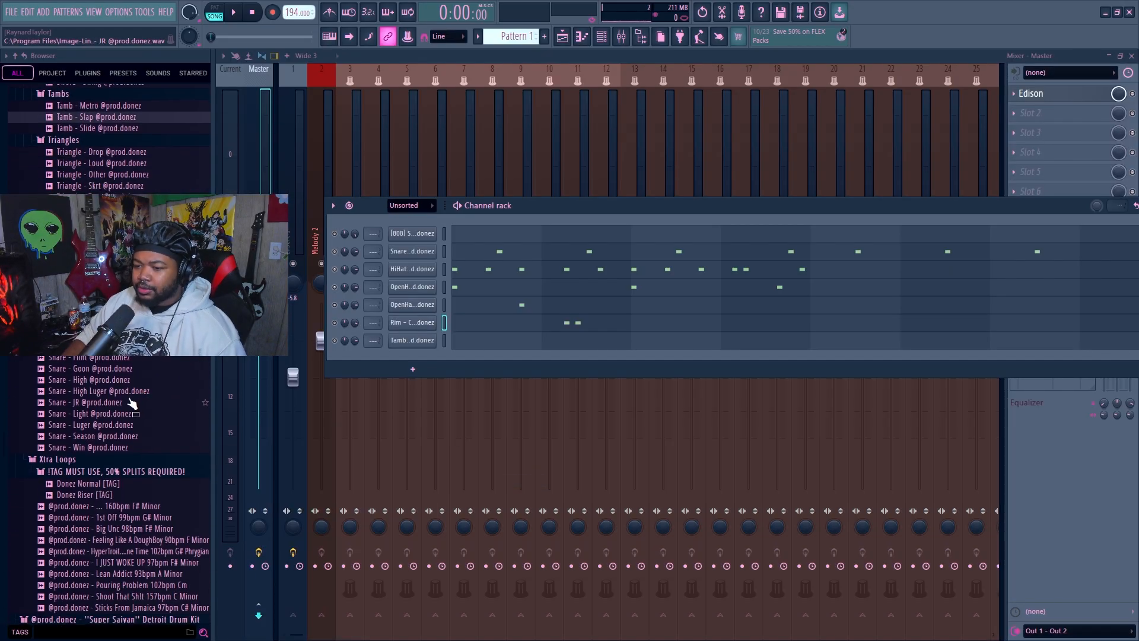
{"action": "scroll", "coordinate": [132, 403], "scroll_direction": "up", "scroll_amount": 2}
{"action": "left_click_drag", "start_coordinate": [128, 265], "coordinate": [423, 334]}
{"action": "left_click", "coordinate": [509, 355]}
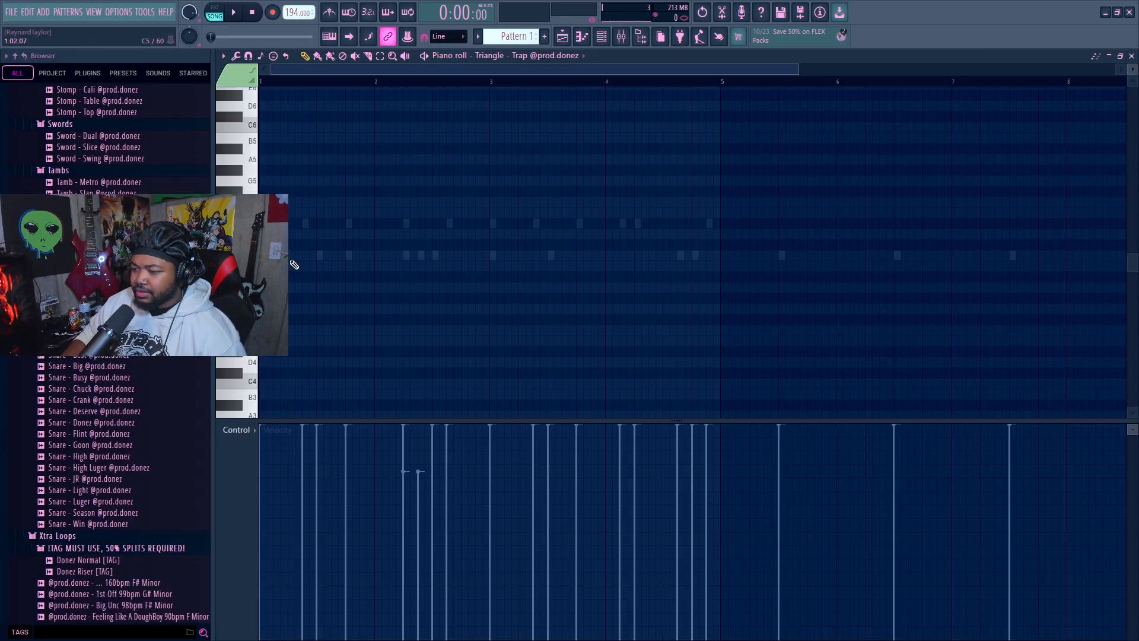
{"action": "left_click", "coordinate": [290, 258]}
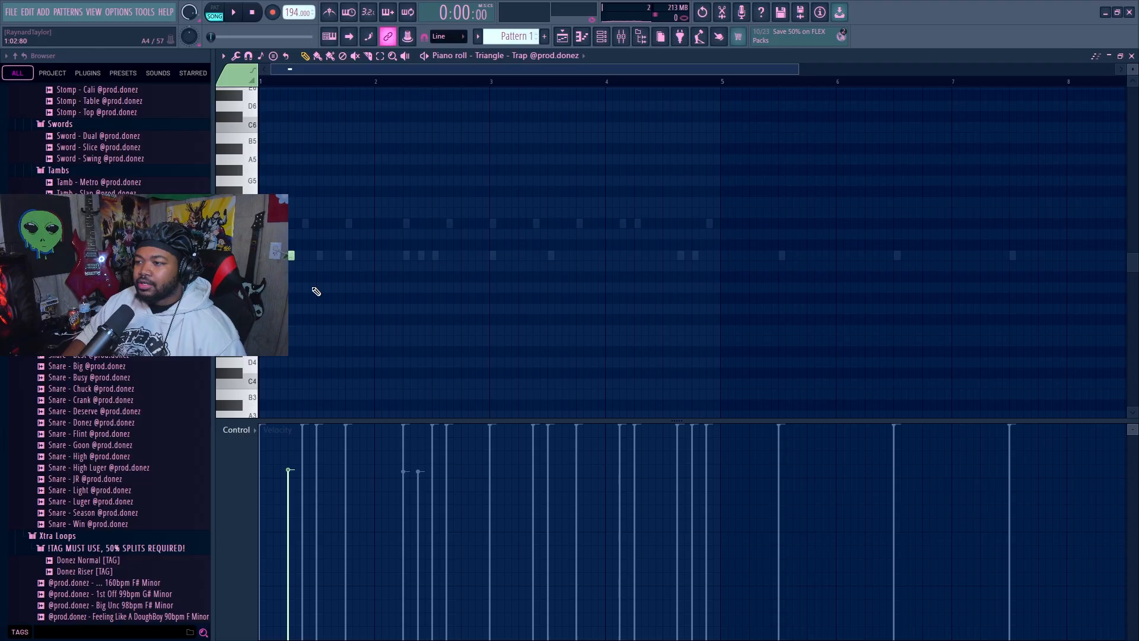
{"action": "left_click", "coordinate": [289, 440]}
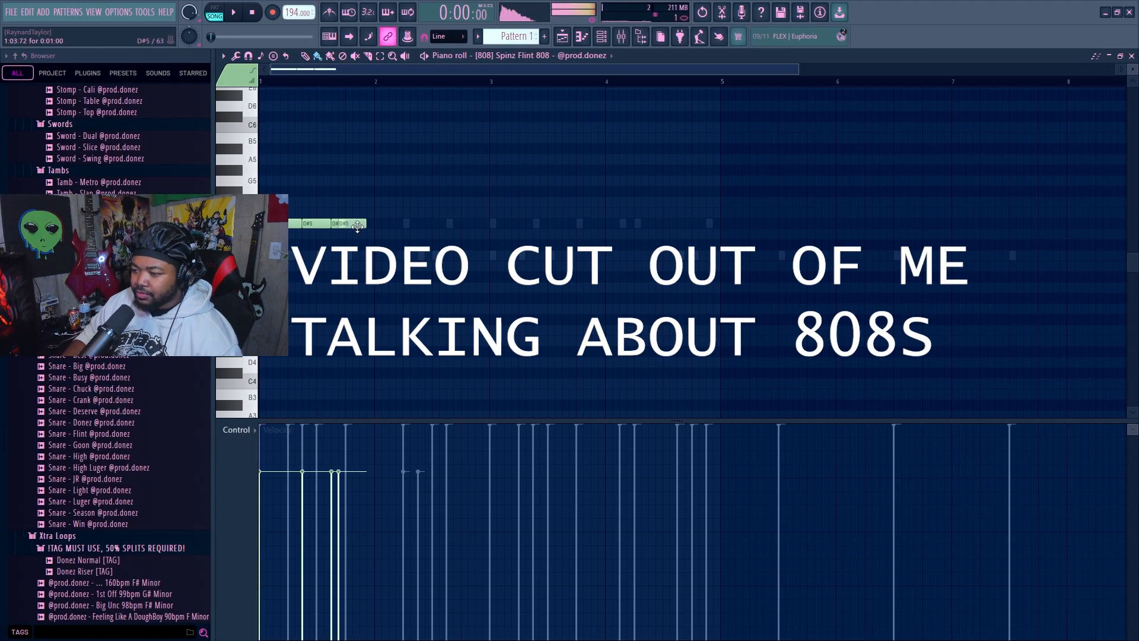
Step: Move the last D#5 note of the Spinz Flint 808 to the final beat of bar 1 and extend it into bar 2
{"action": "left_click_drag", "start_coordinate": [359, 225], "coordinate": [366, 226]}
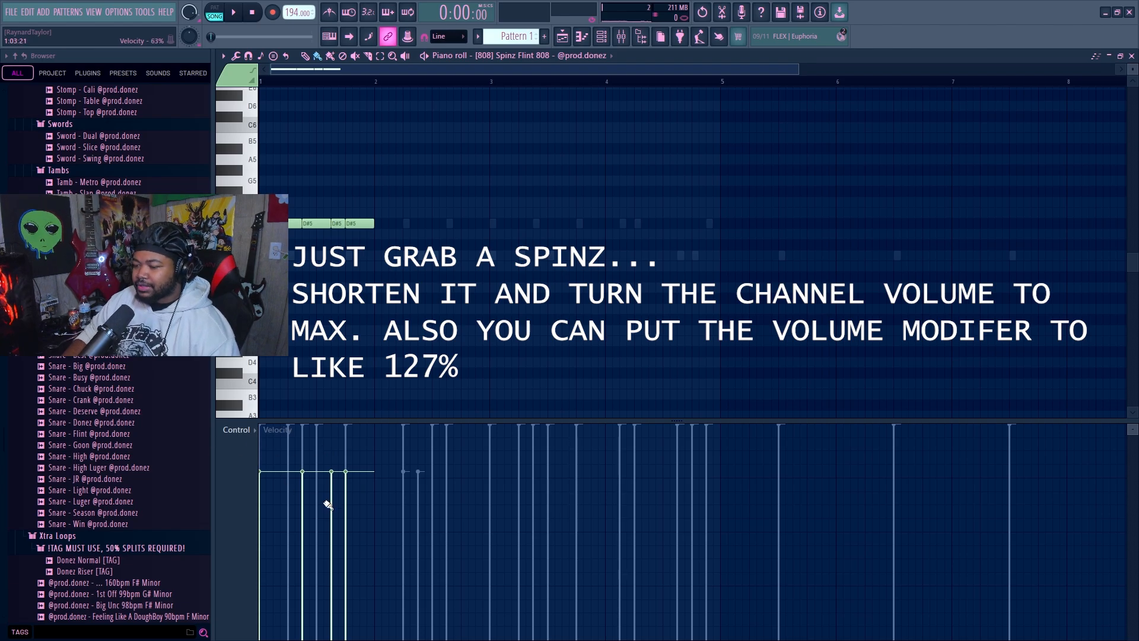
{"action": "mouse_move", "coordinate": [328, 504]}
{"action": "left_mouse_down"}
{"action": "mouse_move", "coordinate": [333, 521]}
{"action": "mouse_move", "coordinate": [348, 522]}
{"action": "left_mouse_up"}
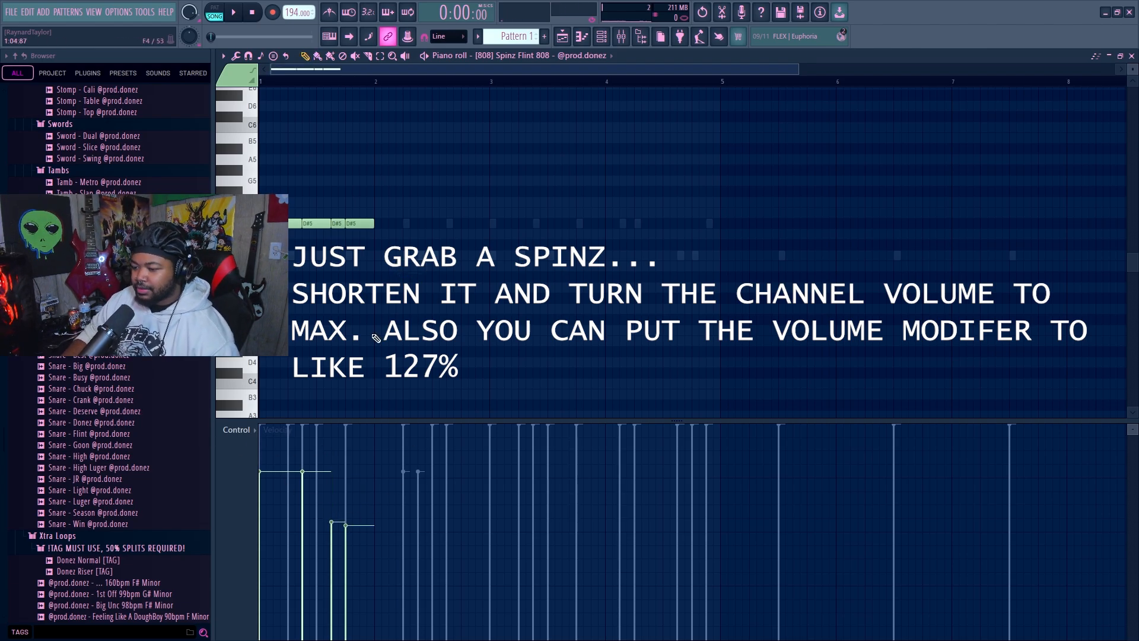
{"action": "key", "text": "ctrl+z"}
{"action": "left_click_drag", "start_coordinate": [373, 225], "coordinate": [401, 226]}
Step: Delete the four Snare - High notes in bars 5 to 8 so the snare fits the four-bar pattern
{"action": "key", "text": "F5"}
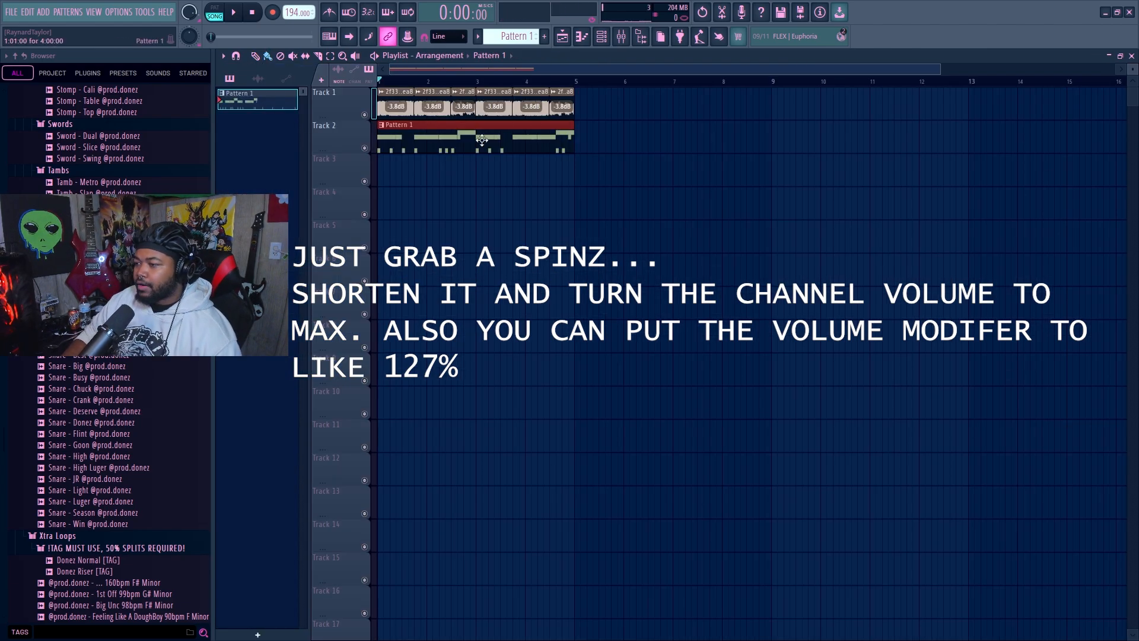
{"action": "key", "text": "F6"}
{"action": "left_click", "coordinate": [642, 232]}
{"action": "left_click", "coordinate": [584, 57]}
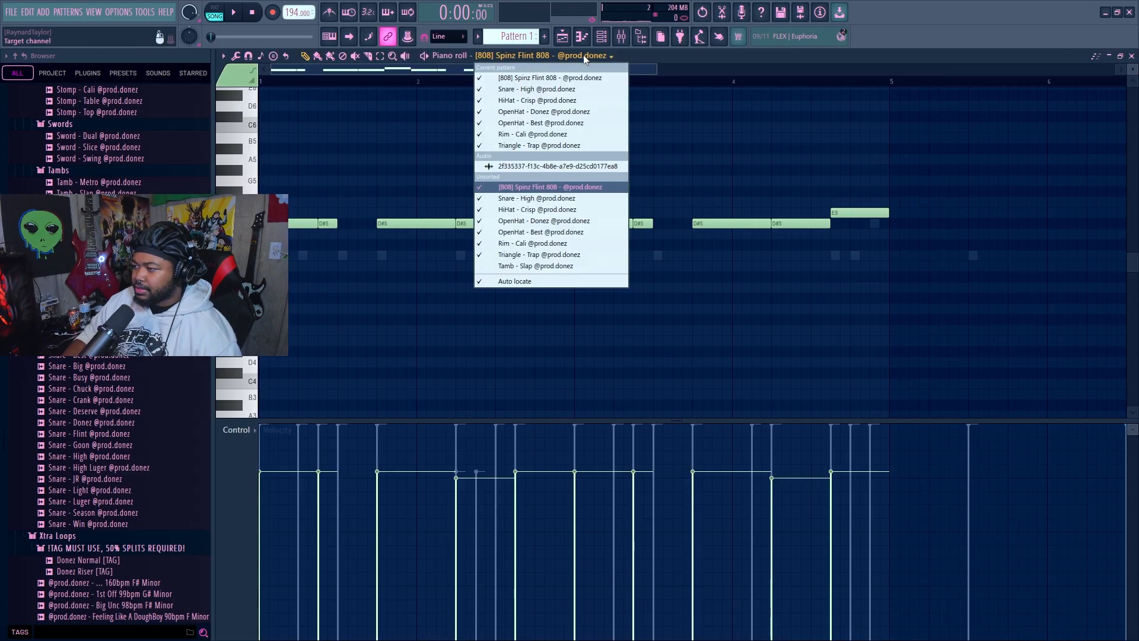
{"action": "left_click", "coordinate": [537, 209]}
{"action": "left_click", "coordinate": [546, 56]}
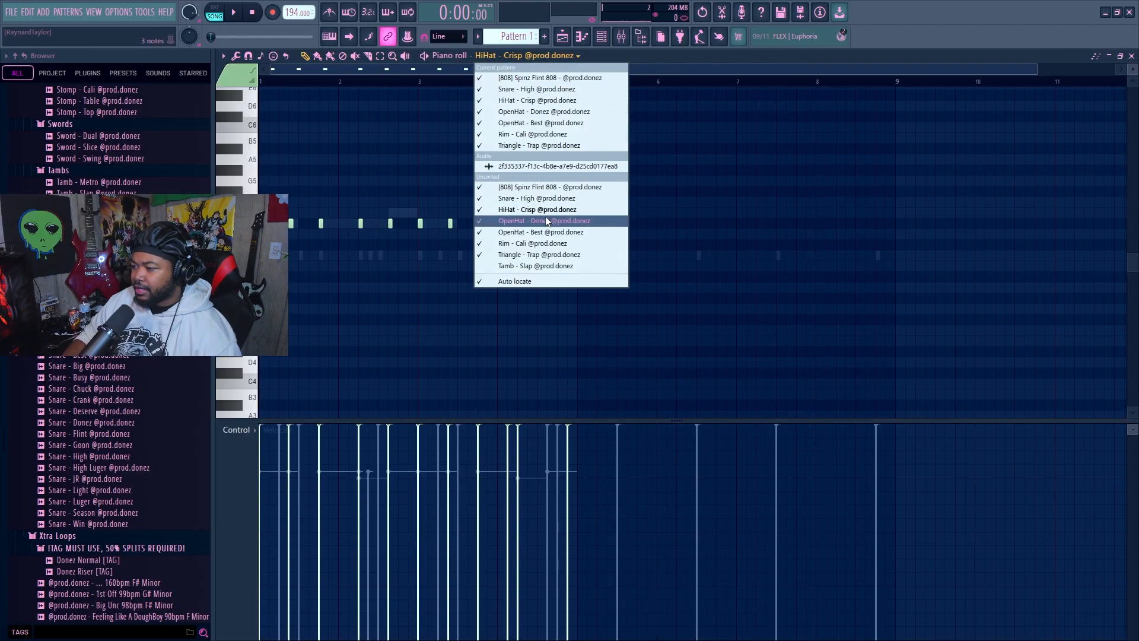
{"action": "left_click", "coordinate": [564, 199]}
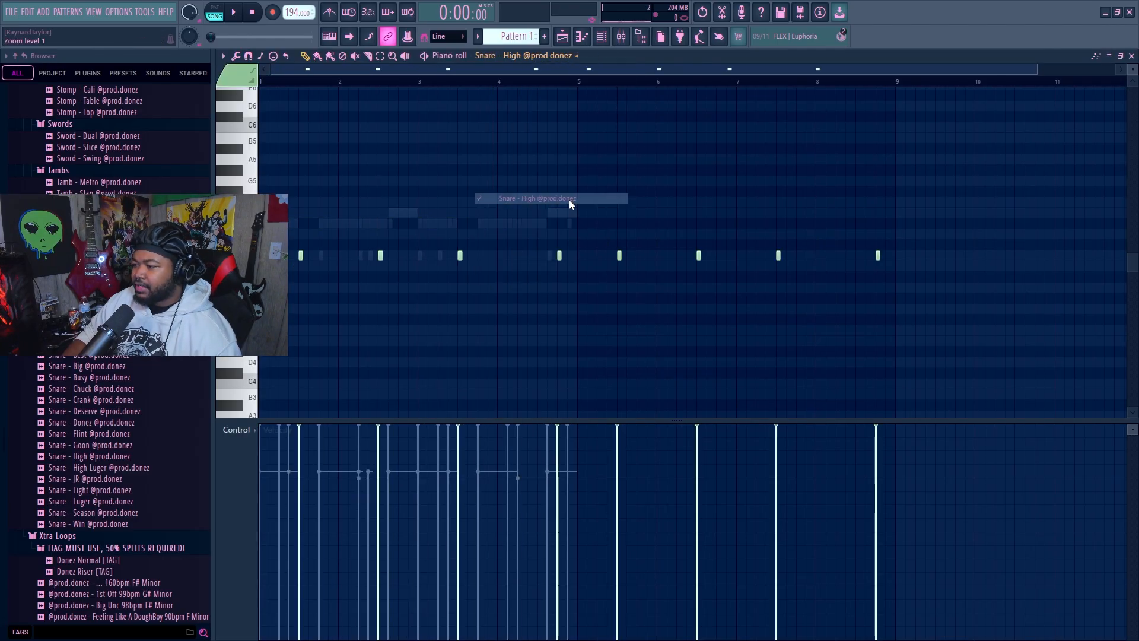
{"action": "right_click", "coordinate": [878, 256]}
{"action": "right_click", "coordinate": [778, 256]}
{"action": "right_click", "coordinate": [699, 256]}
{"action": "right_click", "coordinate": [619, 256]}
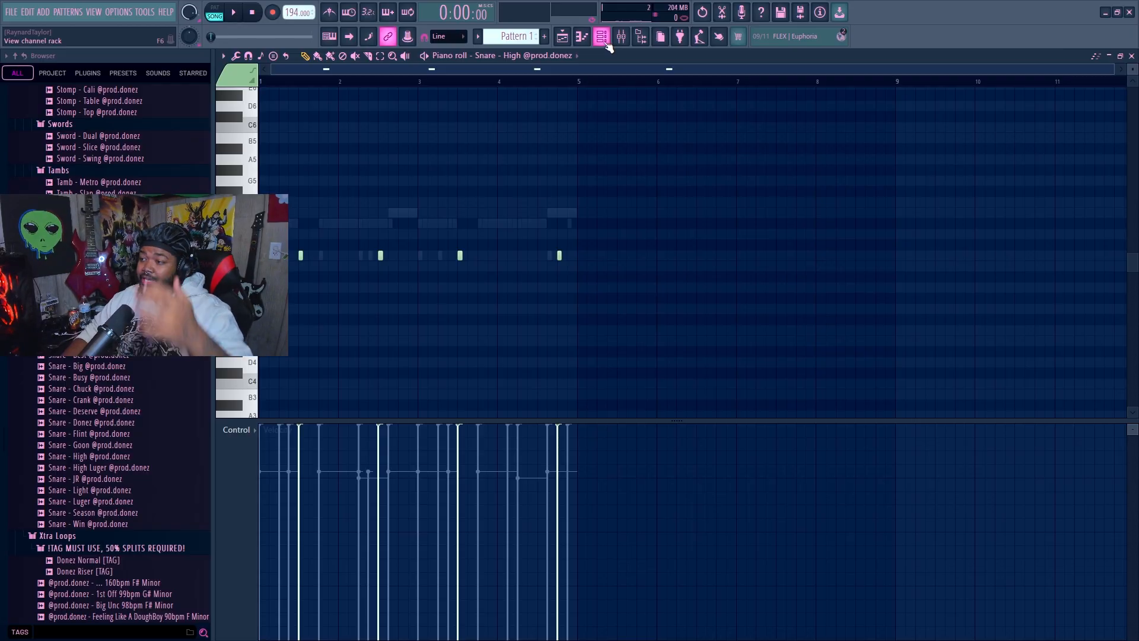
Step: Duplicate the Pattern 1 clip on track 2 of the playlist into bars 5 to 8
{"action": "left_click", "coordinate": [607, 43]}
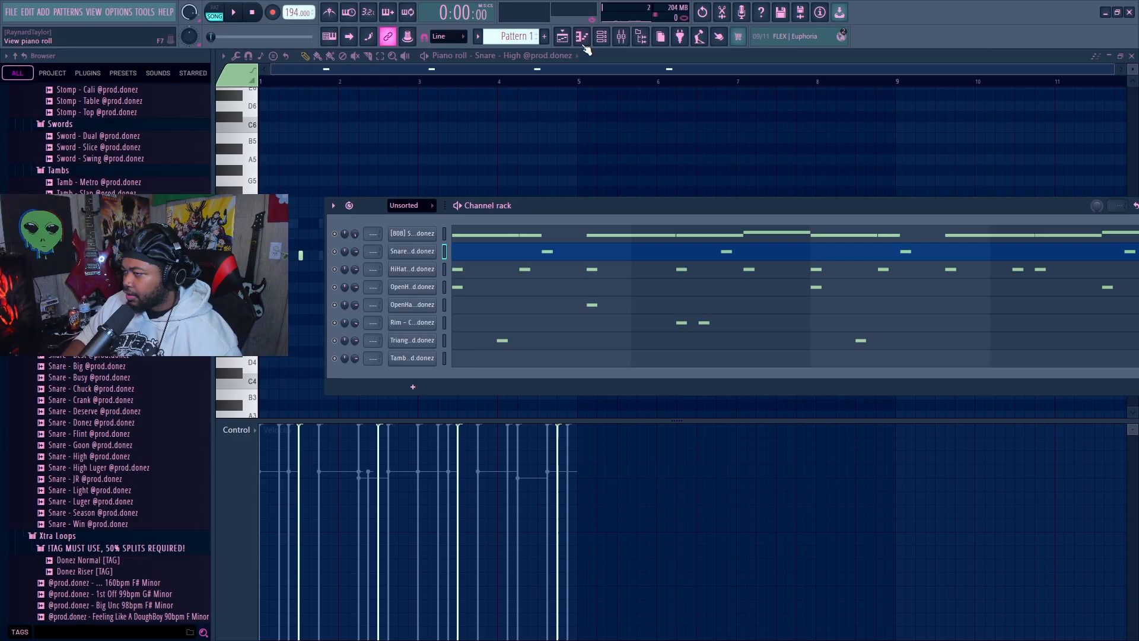
{"action": "left_click", "coordinate": [562, 36]}
{"action": "left_click_drag", "start_coordinate": [695, 176], "coordinate": [420, 141]}
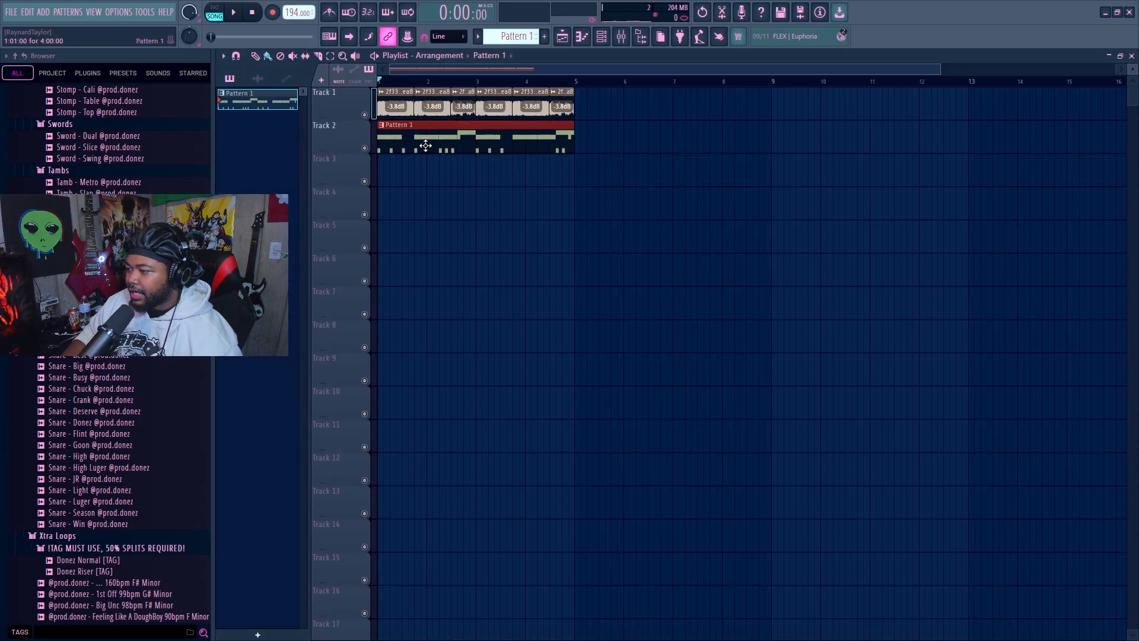
{"action": "key", "text": "ctrl+b"}
{"action": "right_click", "coordinate": [624, 131]}
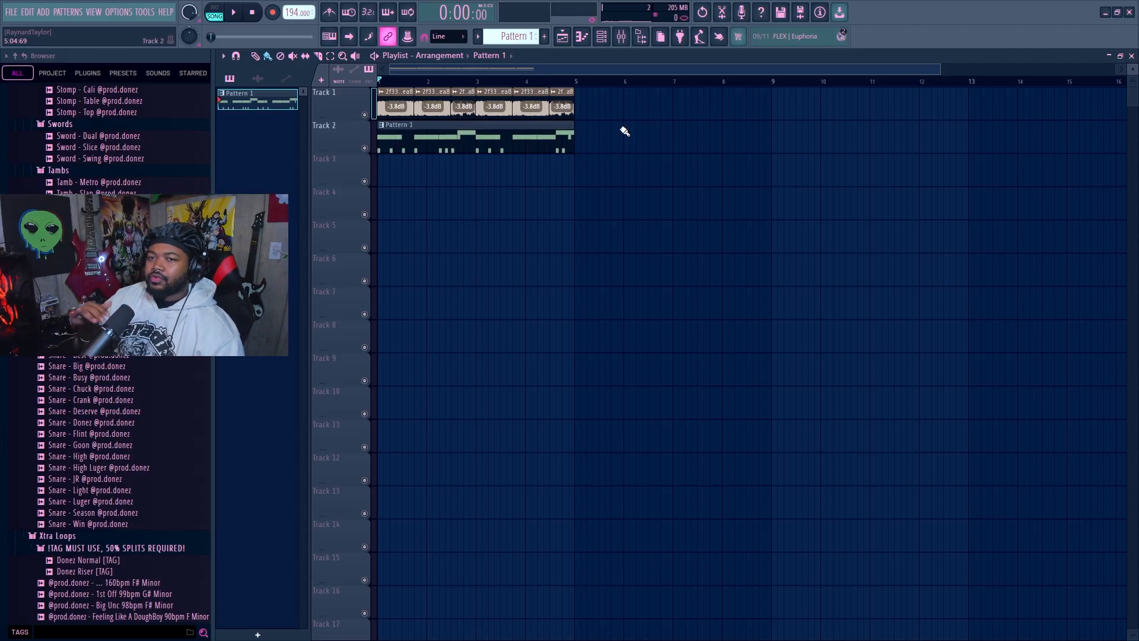
{"action": "left_click", "coordinate": [342, 138]}
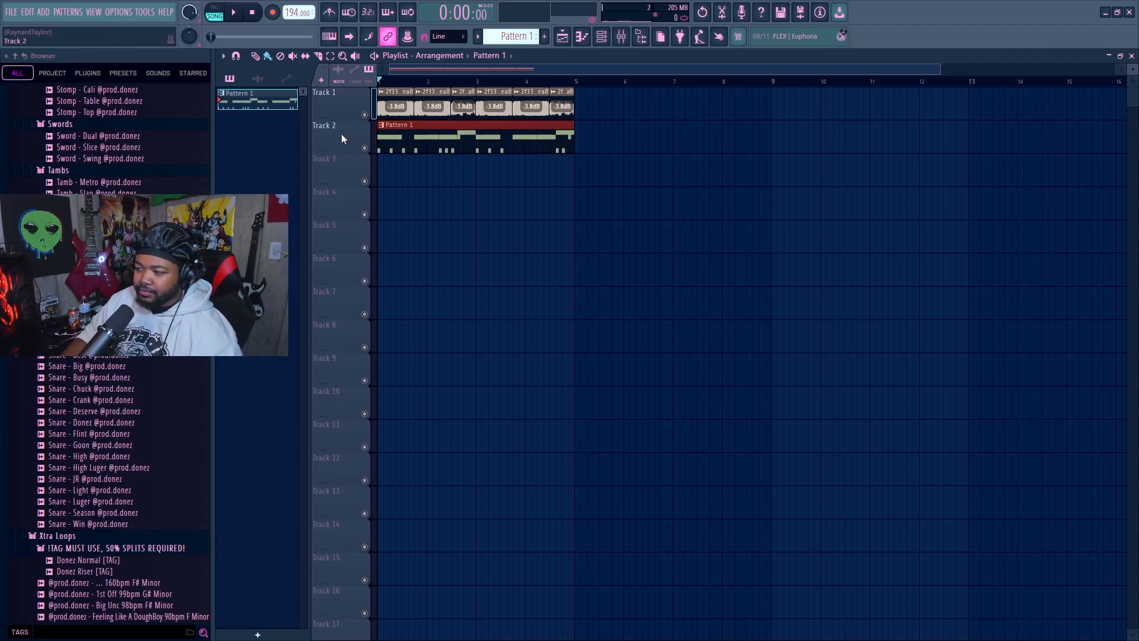
{"action": "key", "text": "ctrl+b"}
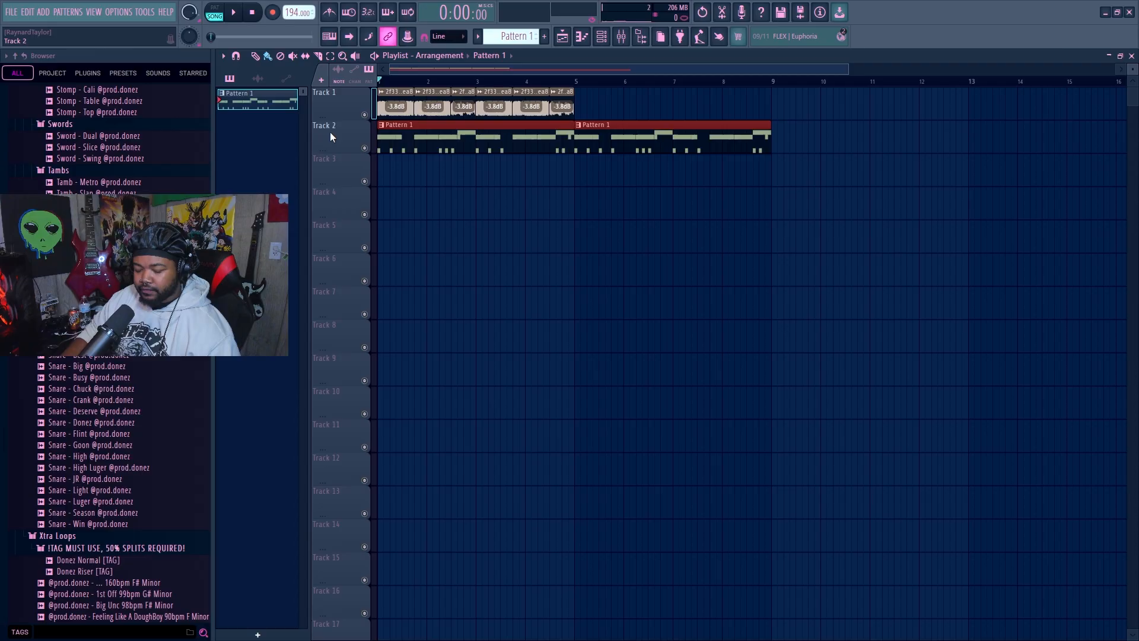
Step: Merge the two Pattern 1 clips on track 2 into one eight-bar pattern clip
{"action": "key", "text": "ctrl+g"}
{"action": "right_click", "coordinate": [240, 102]}
{"action": "left_click", "coordinate": [312, 267]}
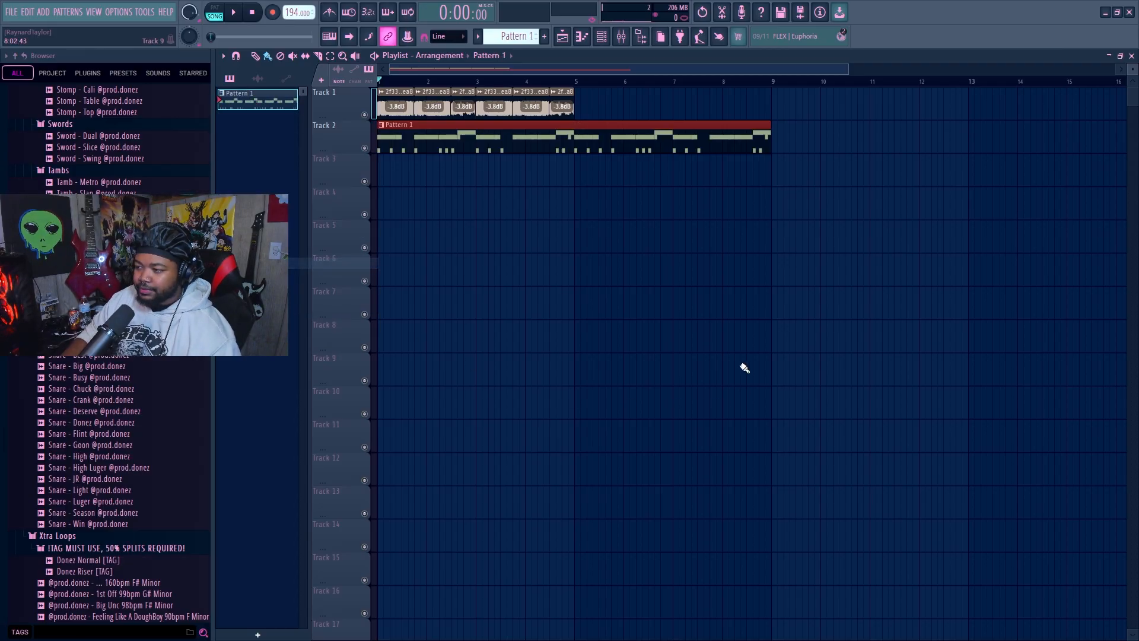
Step: Open the Spinz Flint 808 notes of the eight-bar pattern and play them back from bar 5
{"action": "key", "text": "F6"}
{"action": "left_click", "coordinate": [566, 203]}
{"action": "key", "text": "F6"}
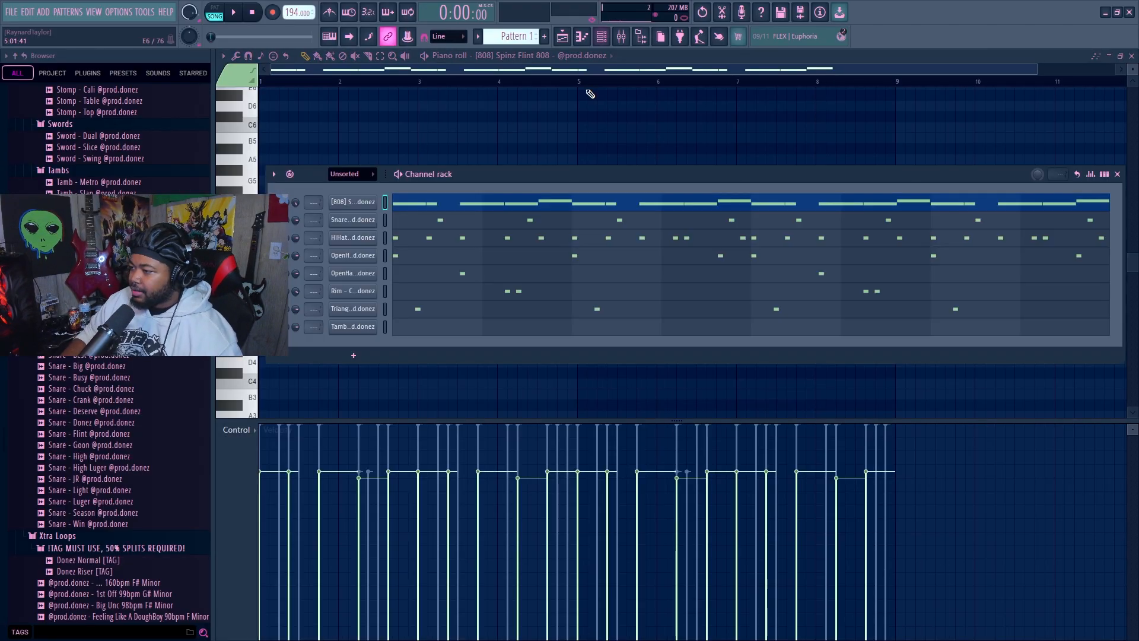
{"action": "left_click", "coordinate": [581, 82]}
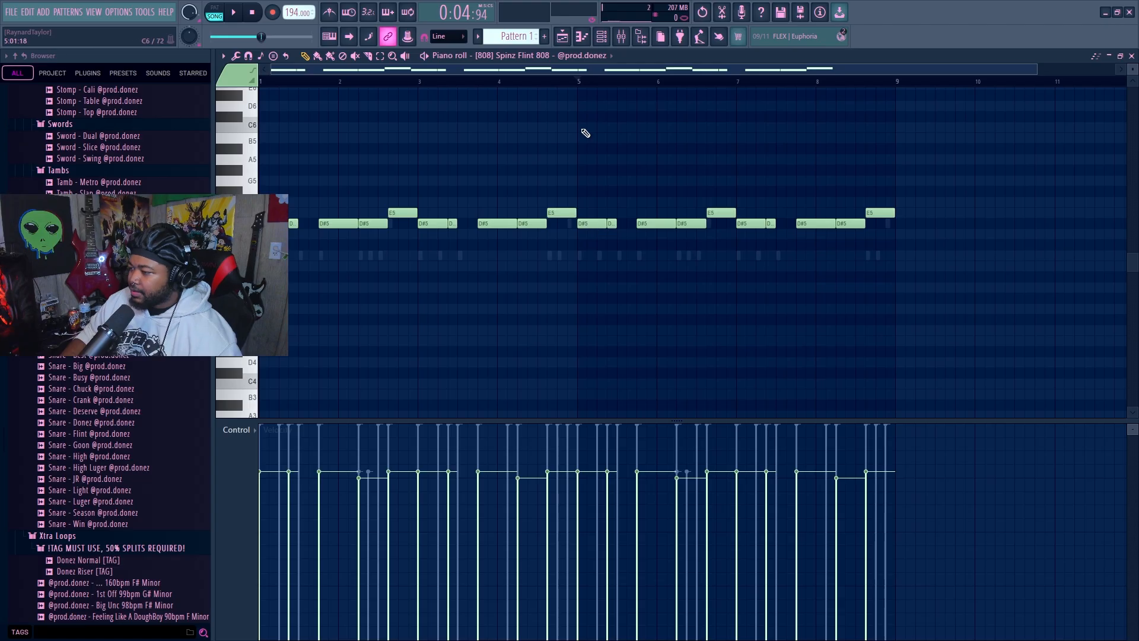
{"action": "key", "text": "space"}
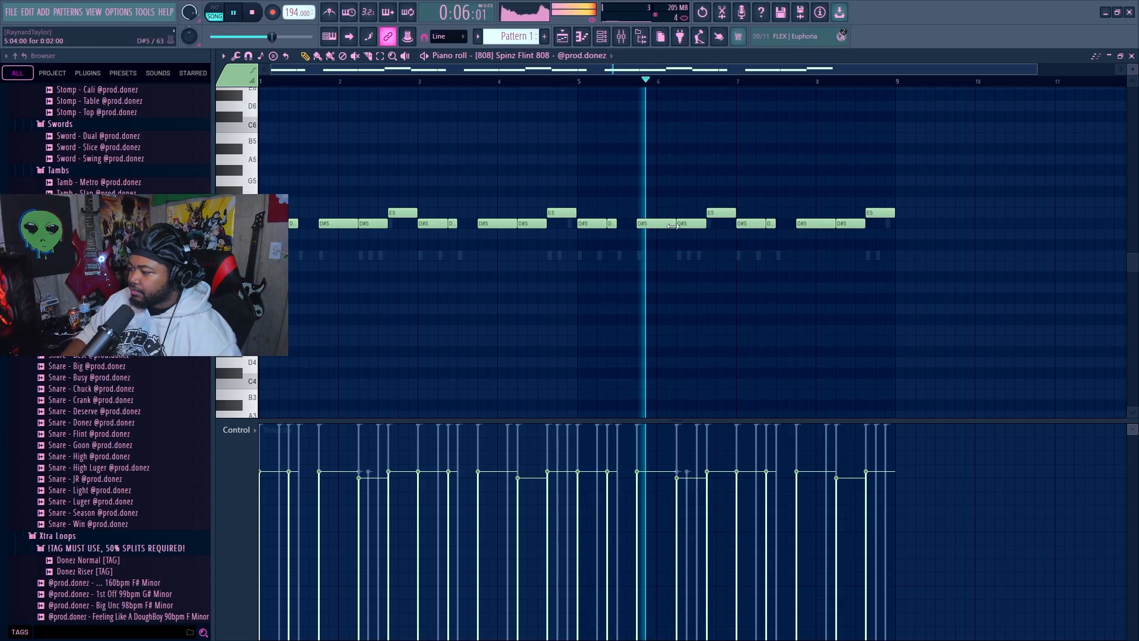
Step: Try shortening the D#5 808 note in bar 6 and placing a short repeat just before the E5 during playback
{"action": "left_click_drag", "start_coordinate": [705, 225], "coordinate": [685, 224]}
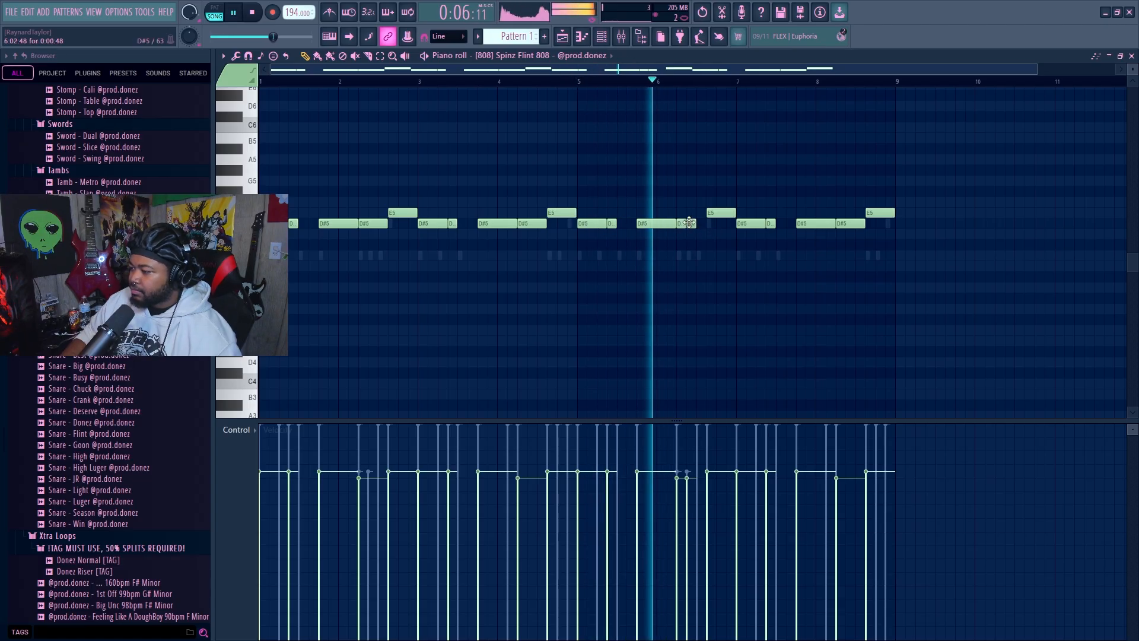
{"action": "left_click", "coordinate": [701, 224]}
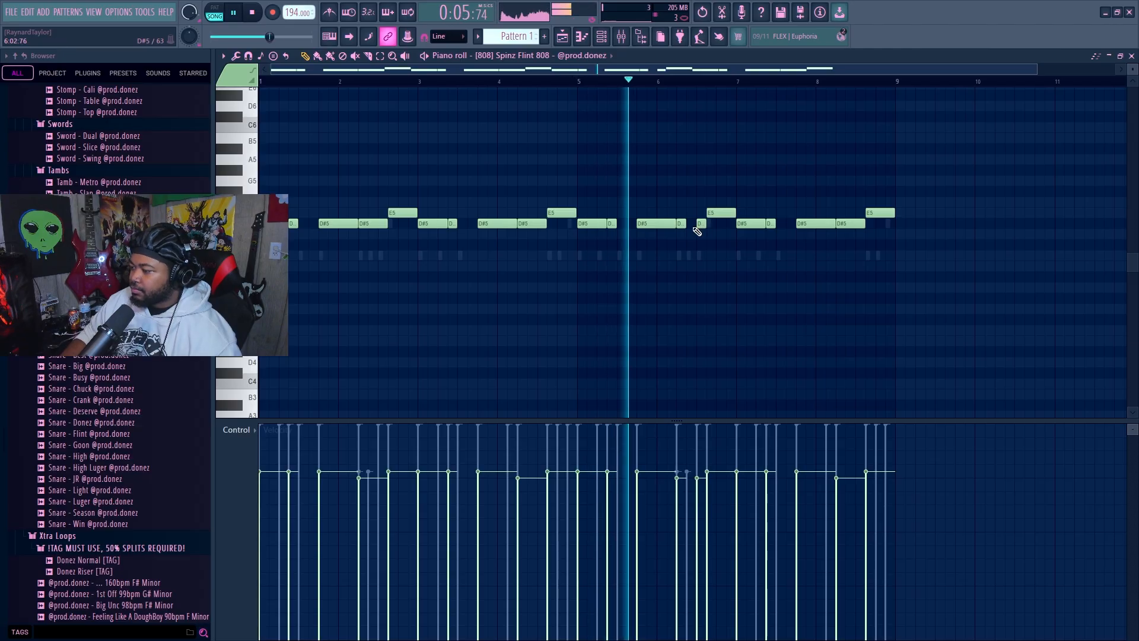
{"action": "key", "text": "space"}
{"action": "key", "text": "space"}
Step: Slice the two D#5 808 notes around the start of bar 6 and delete the short piece before the E5
{"action": "key", "text": "c"}
{"action": "key", "text": "b"}
{"action": "mouse_move", "coordinate": [669, 217]}
{"action": "left_mouse_down"}
{"action": "mouse_move", "coordinate": [668, 230]}
{"action": "mouse_move", "coordinate": [697, 223]}
{"action": "left_mouse_up"}
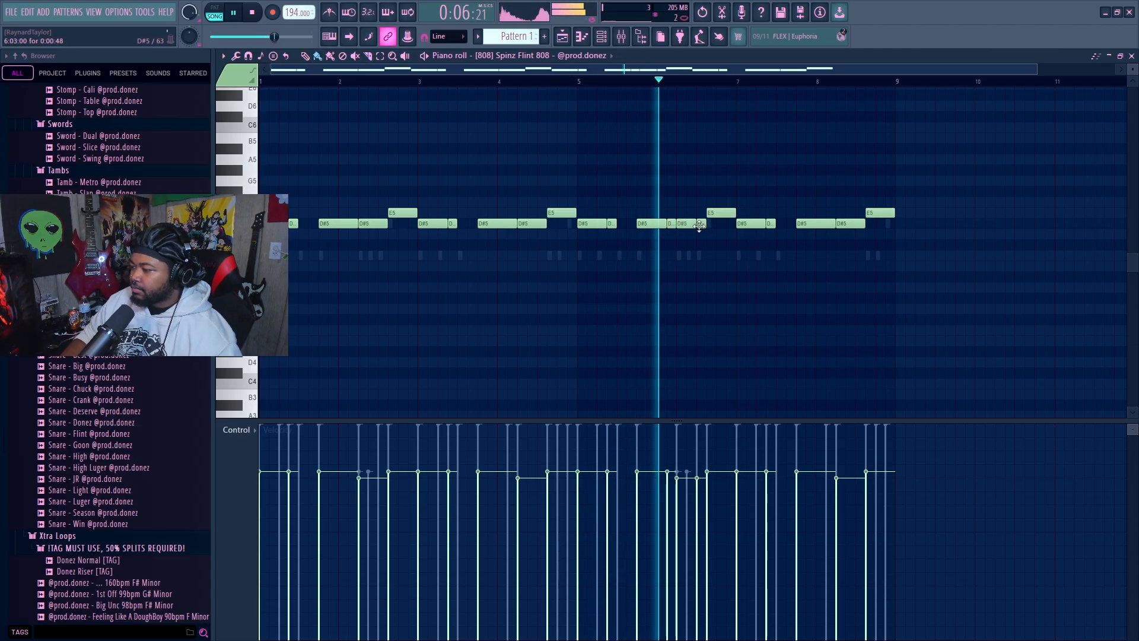
{"action": "right_click", "coordinate": [702, 224]}
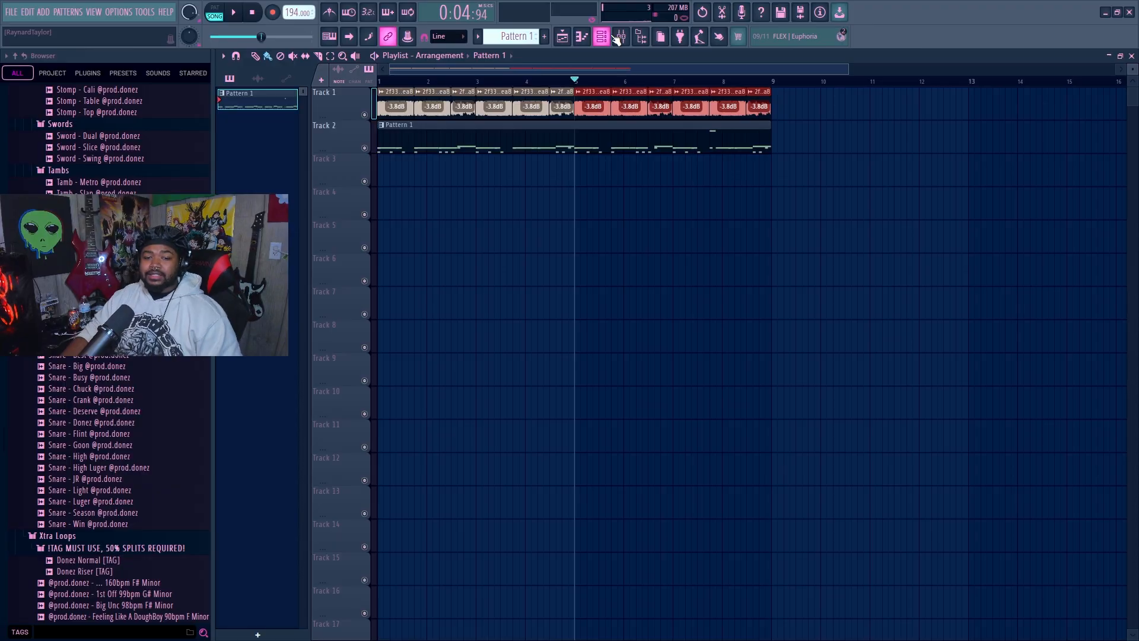
Step: Set the pitch shift of the melody audio clip on track 1 to +500 cents
{"action": "double_click", "coordinate": [501, 106]}
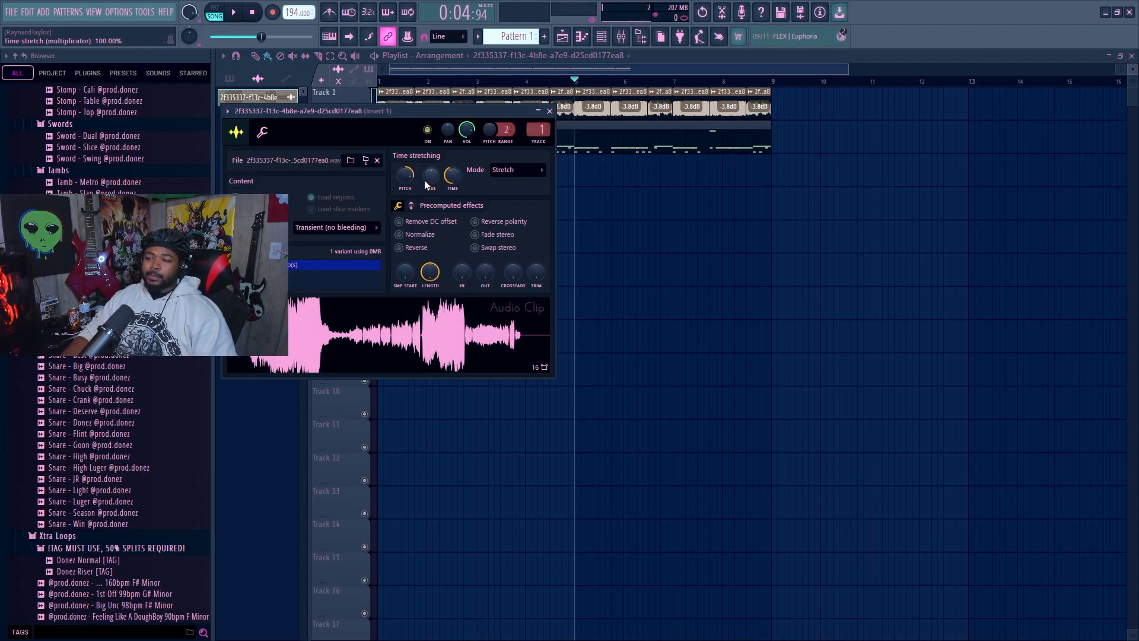
{"action": "left_click_drag", "start_coordinate": [410, 182], "coordinate": [409, 193]}
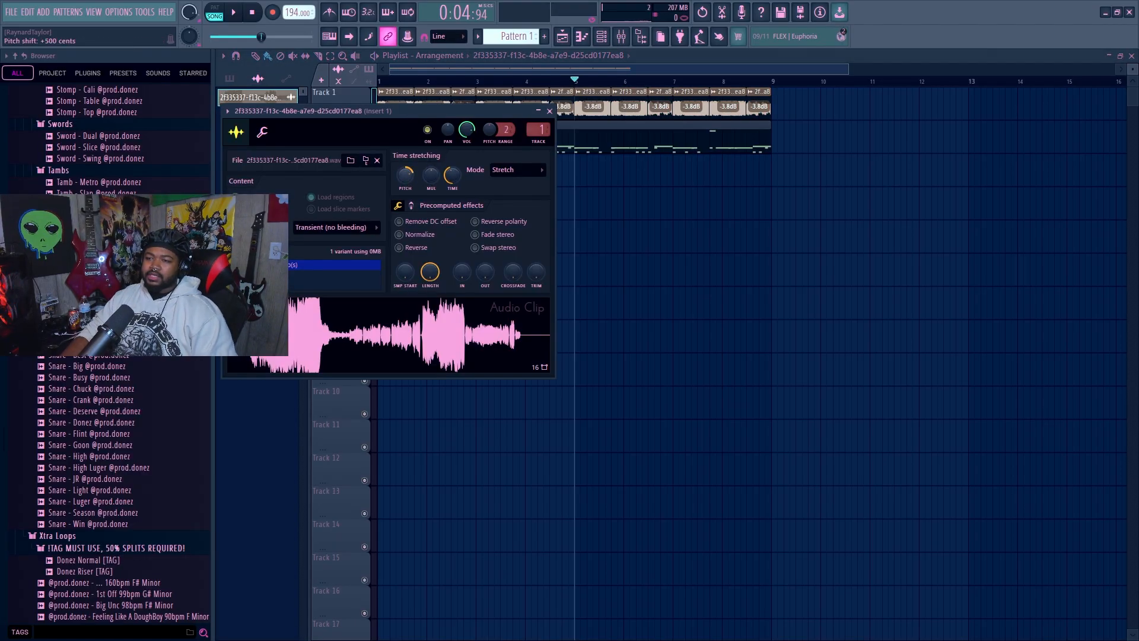
Step: Transpose all Spinz Flint 808 notes in the pattern down two semitones
{"action": "key", "text": "F7"}
{"action": "scroll", "coordinate": [551, 135], "scroll_direction": "right", "scroll_amount": 2}
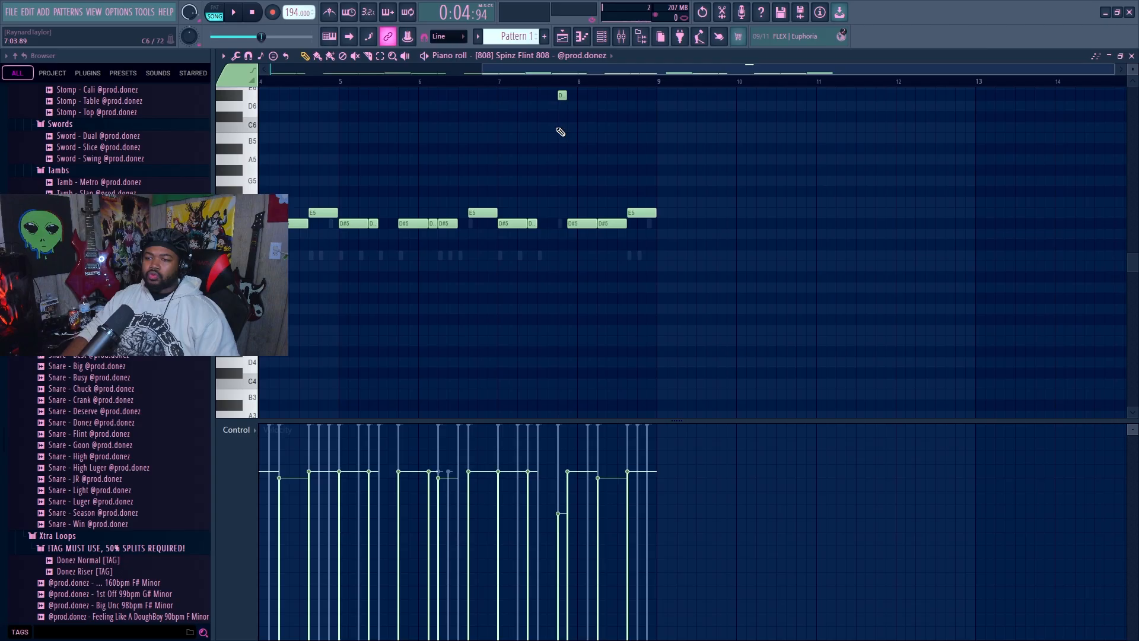
{"action": "key", "text": "Down"}
{"action": "key", "text": "Down"}
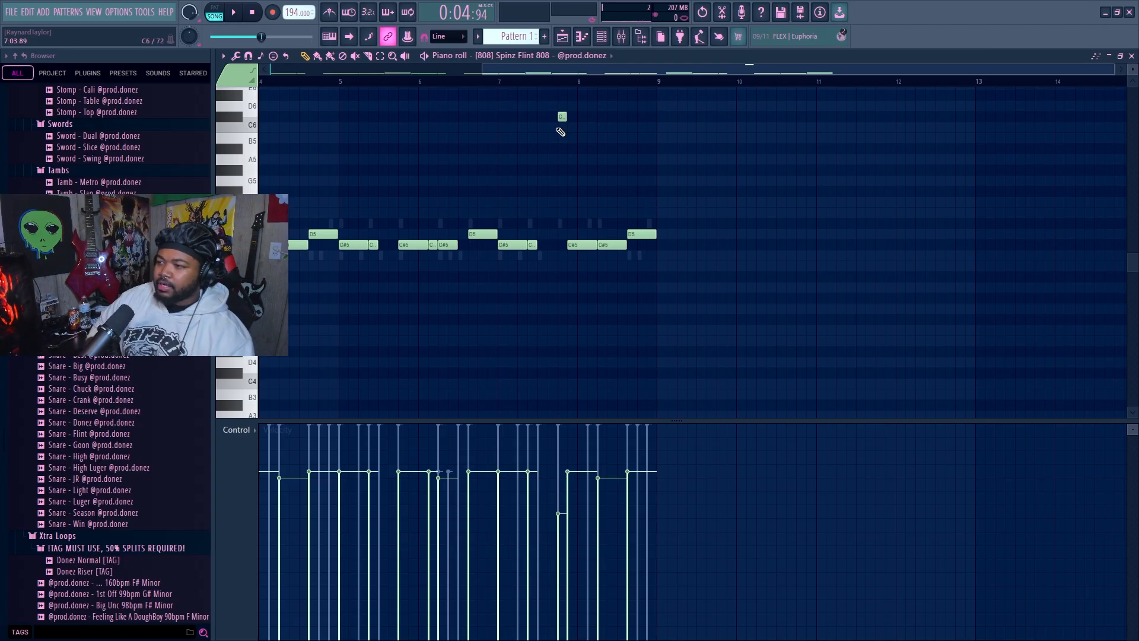
Step: Play the beat and open the Spinz Flint 808 sampler settings to examine its length and quick fade-out
{"action": "left_click", "coordinate": [234, 13]}
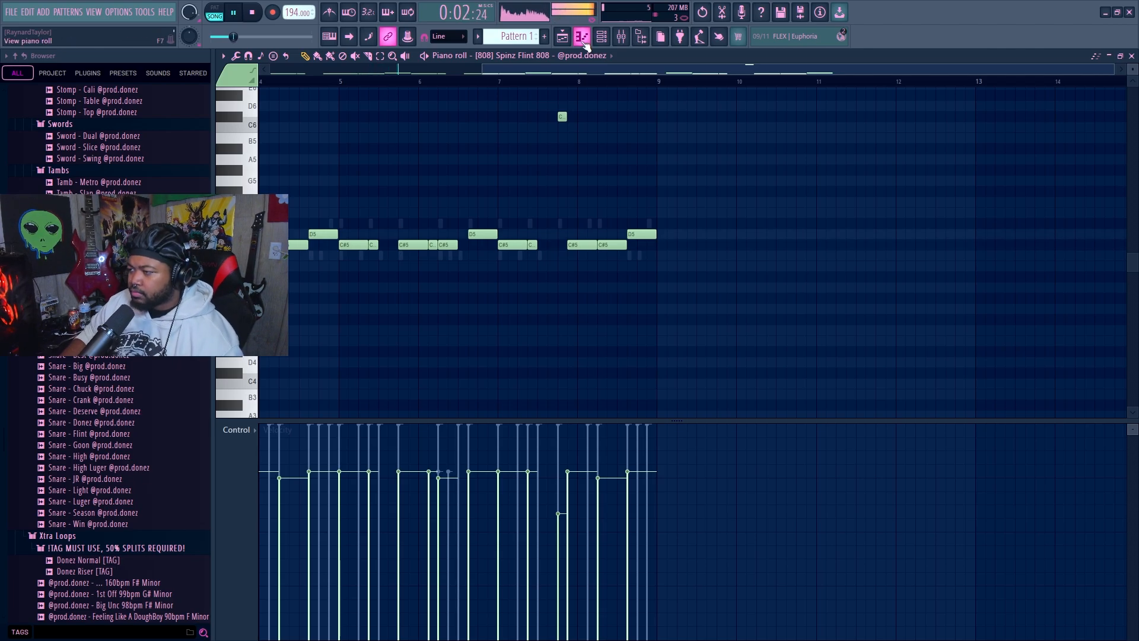
{"action": "left_click", "coordinate": [562, 36]}
{"action": "left_click", "coordinate": [639, 38]}
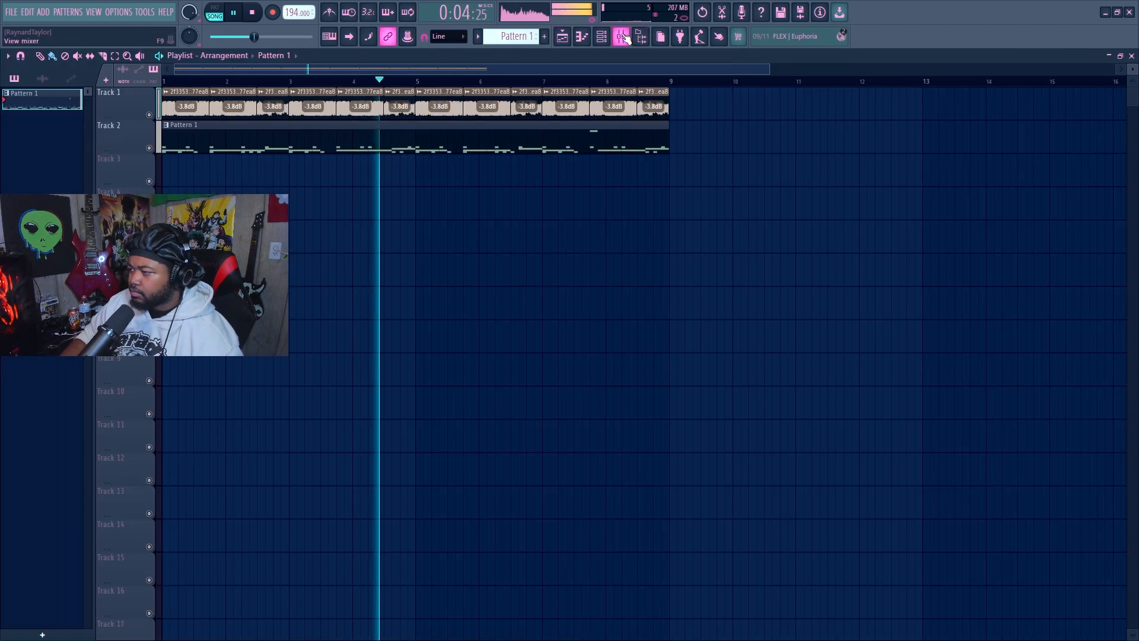
{"action": "left_click", "coordinate": [622, 38]}
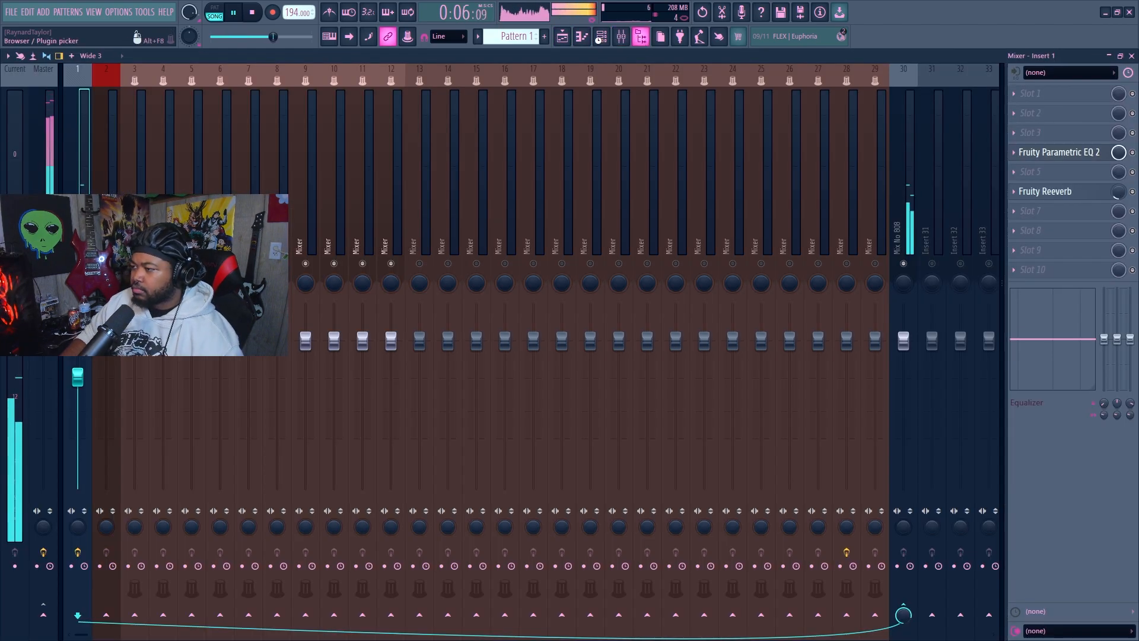
{"action": "left_click", "coordinate": [639, 38]}
{"action": "left_click", "coordinate": [562, 36]}
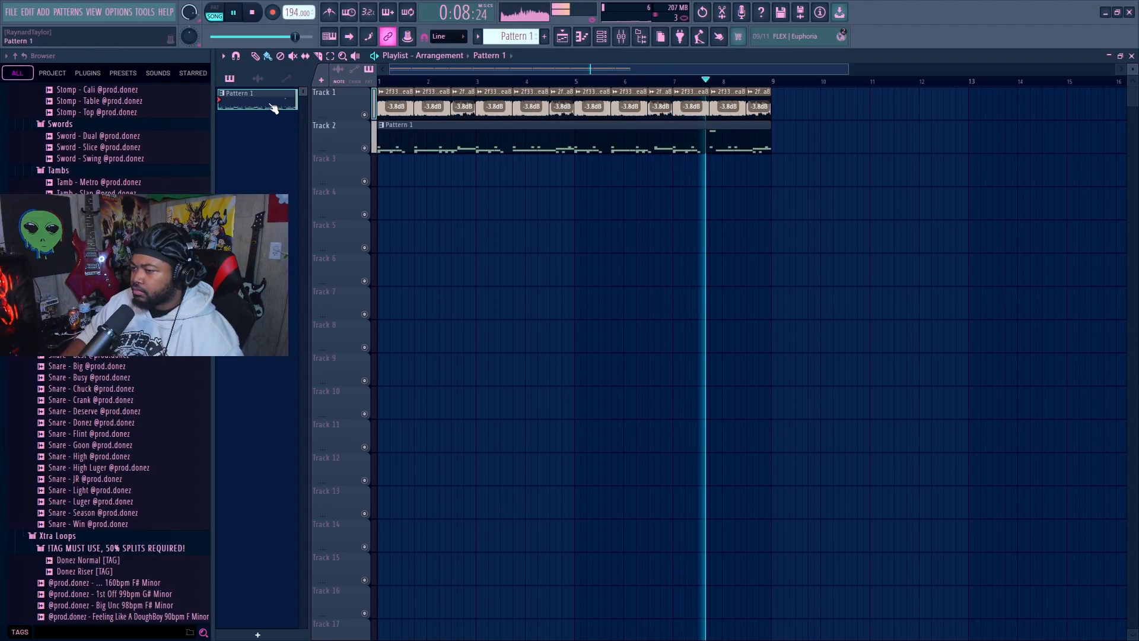
{"action": "key", "text": "F6"}
{"action": "left_click", "coordinate": [356, 202]}
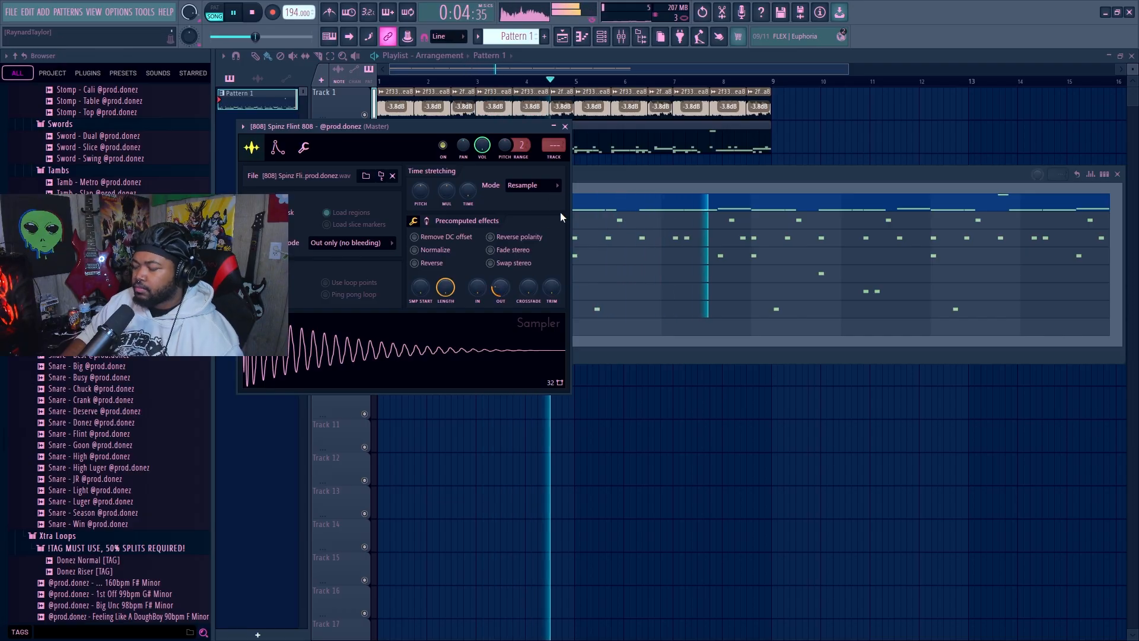
{"action": "key", "text": "space"}
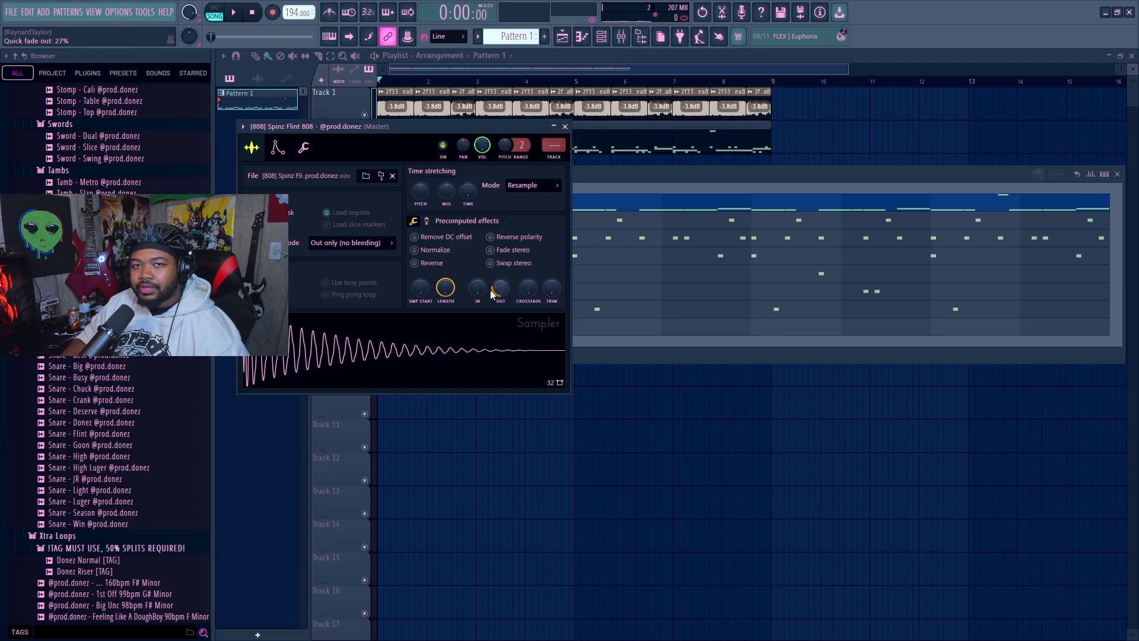
{"action": "left_click", "coordinate": [564, 126]}
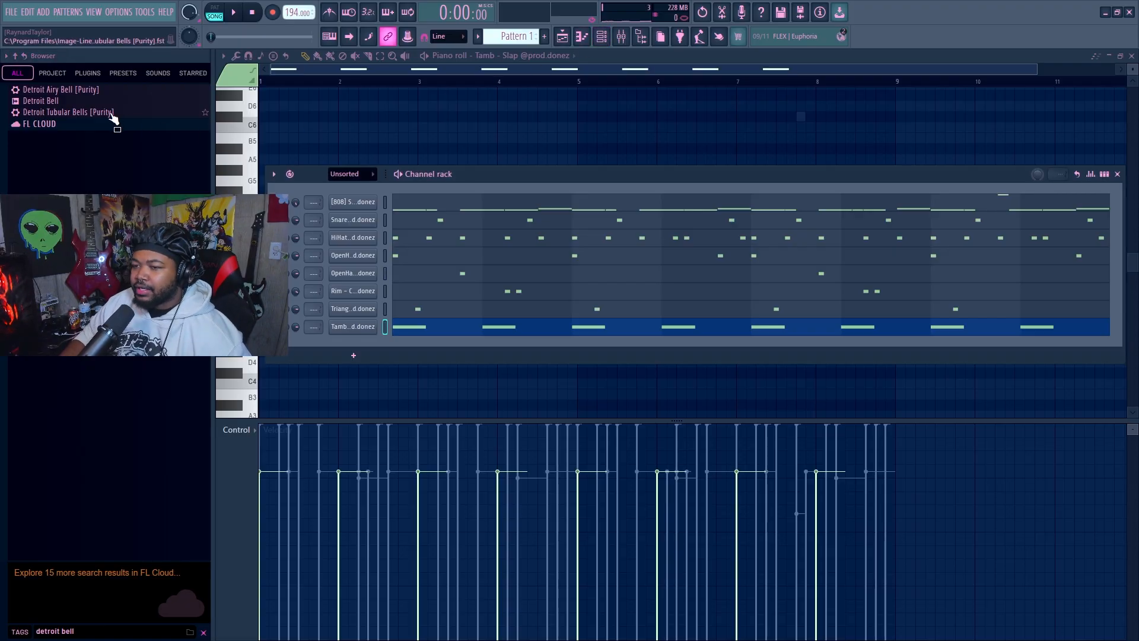
Step: Add the Detroit Tubular Bells [Purity] preset as a new channel and open its empty piano roll
{"action": "left_click_drag", "start_coordinate": [113, 113], "coordinate": [368, 340]}
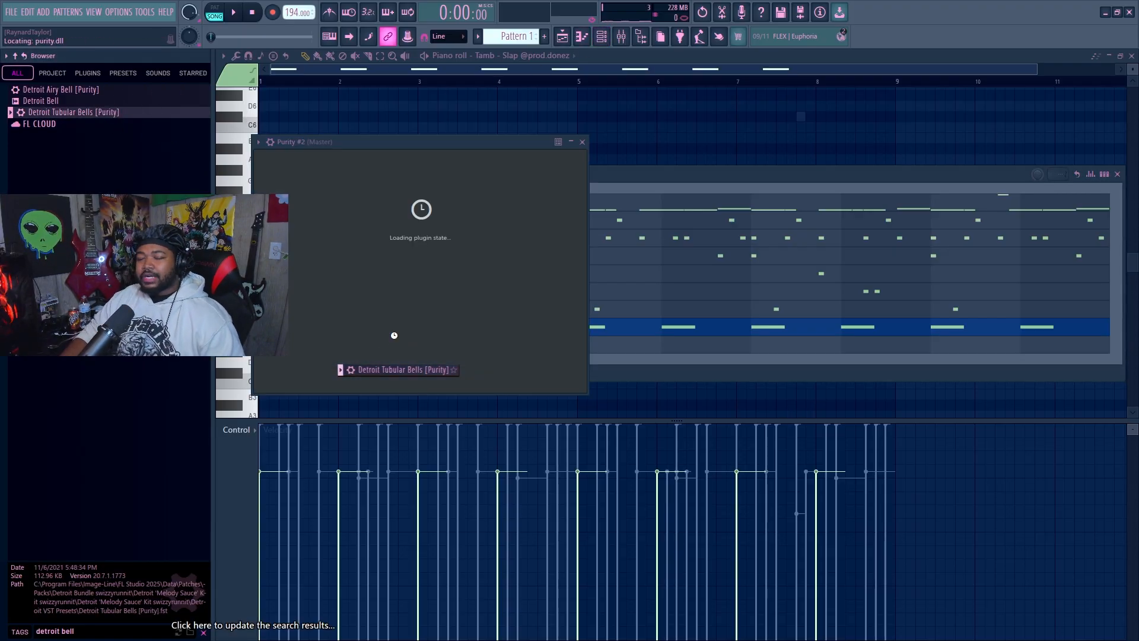
{"action": "left_click", "coordinate": [691, 142]}
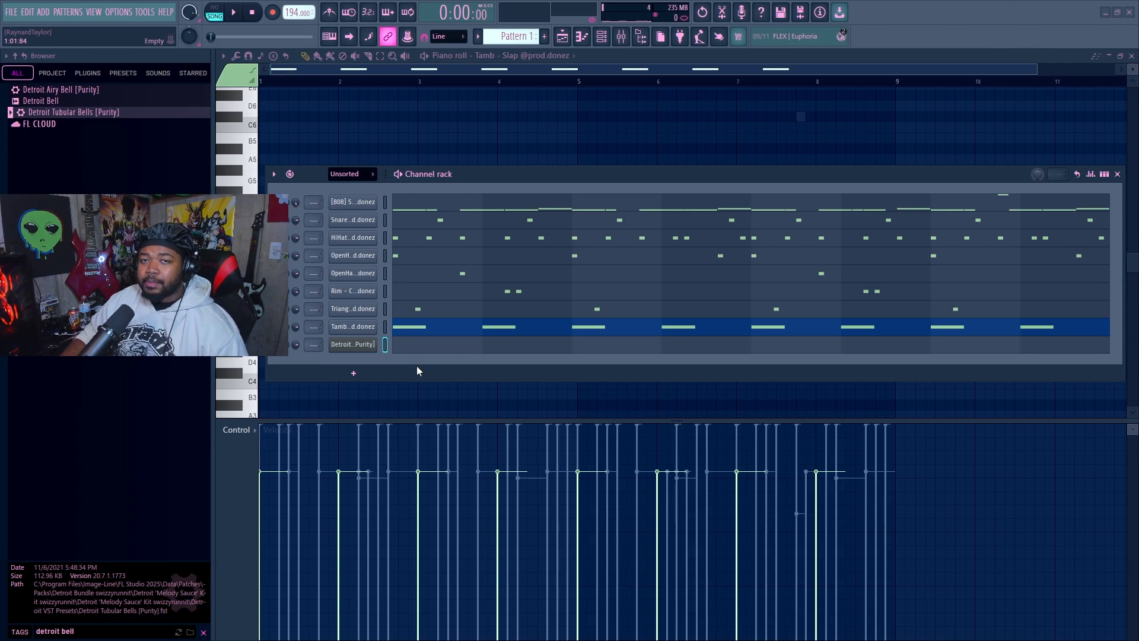
{"action": "left_click", "coordinate": [413, 342]}
{"action": "scroll", "coordinate": [303, 245], "scroll_direction": "up", "scroll_amount": 2}
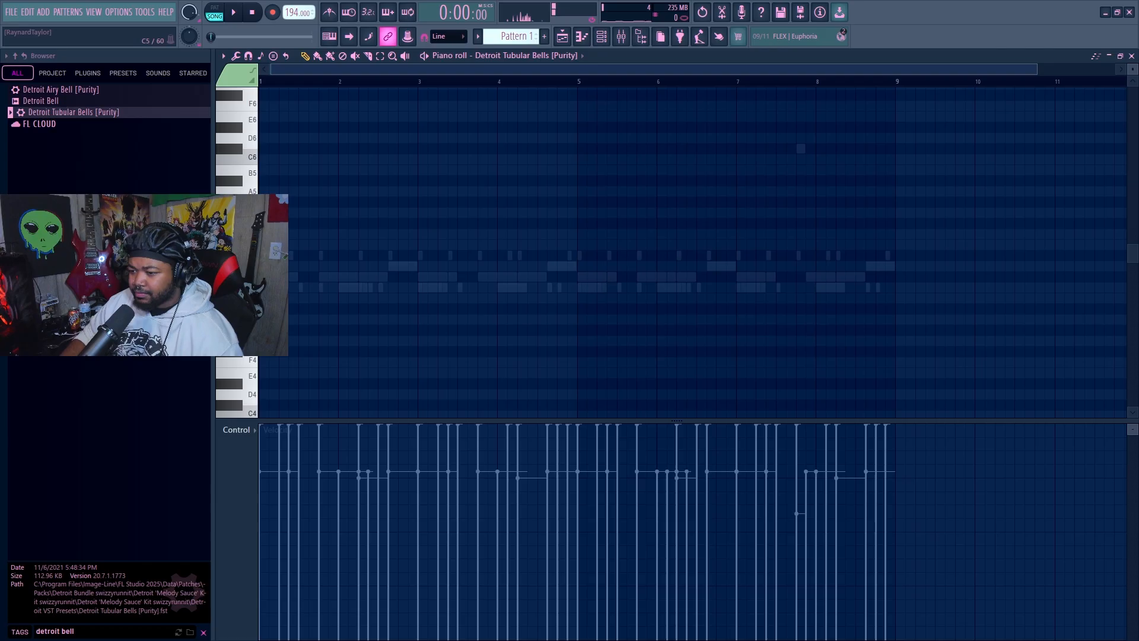
Step: Place a one-beat C#6 tubular bell note at the start of bar 1 and audition it with the beat
{"action": "left_click", "coordinate": [263, 276]}
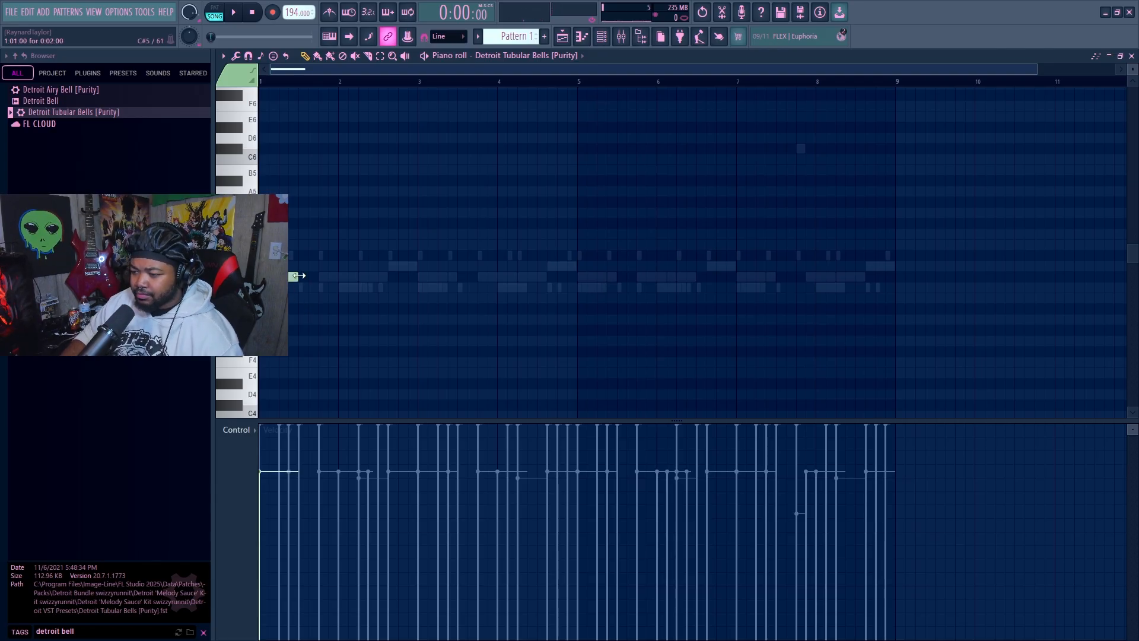
{"action": "key", "text": "space"}
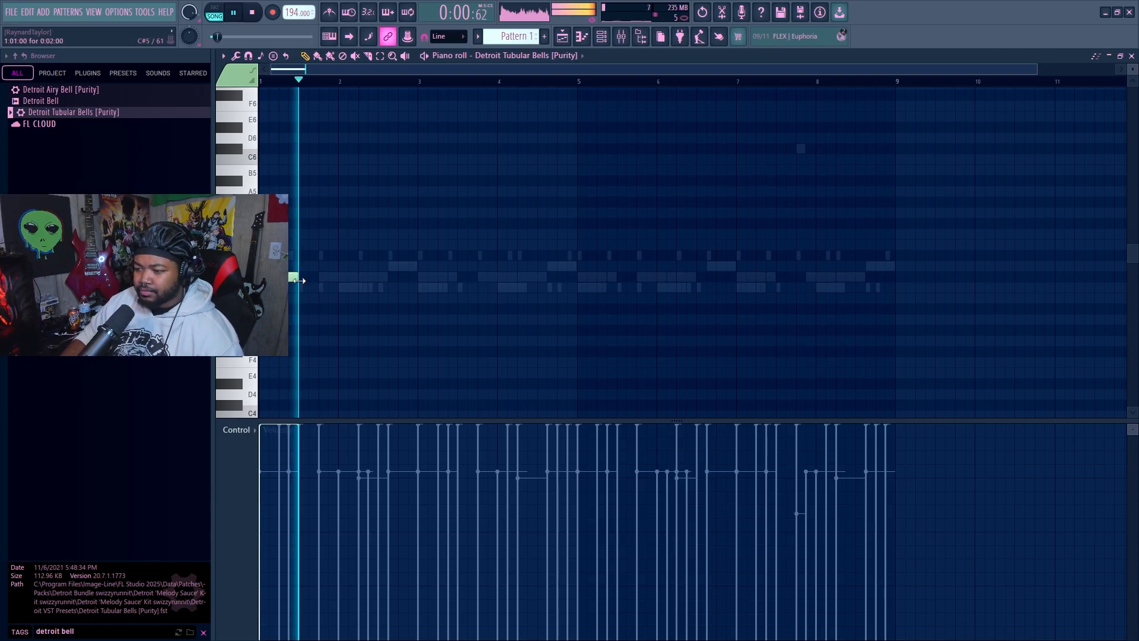
{"action": "left_click_drag", "start_coordinate": [298, 280], "coordinate": [280, 280]}
{"action": "key", "text": "space"}
{"action": "key", "text": "ctrl+Up"}
{"action": "key", "text": "space"}
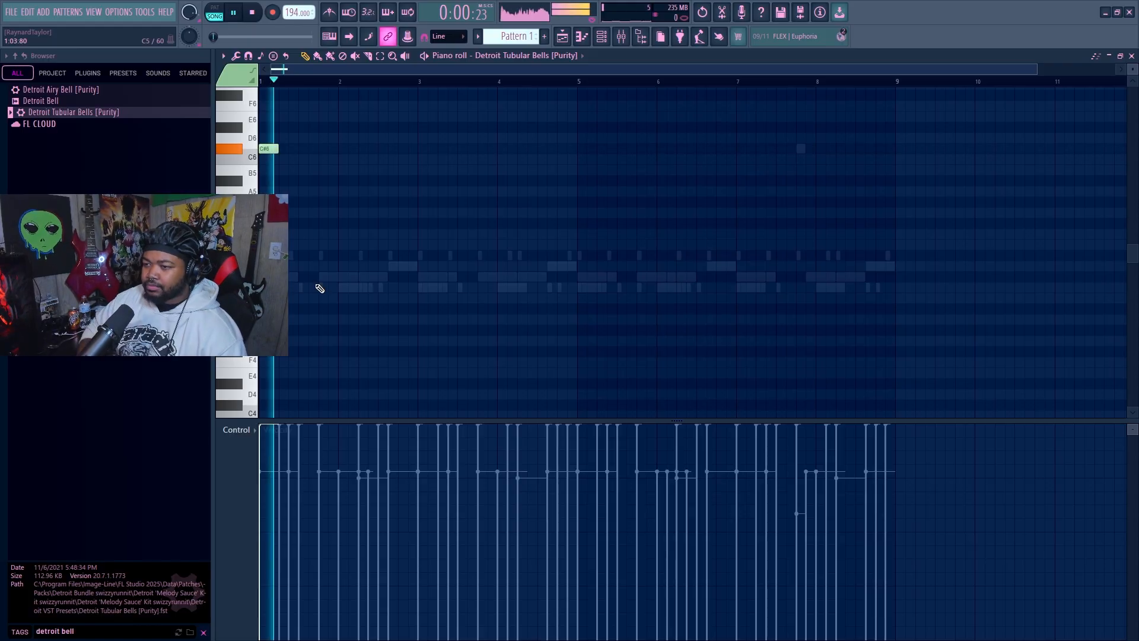
{"action": "key", "text": "space"}
Step: Add a one-beat D6 bell note in the second half of bar 2 and repeat the two-note phrase through bar 8
{"action": "left_click", "coordinate": [390, 138]}
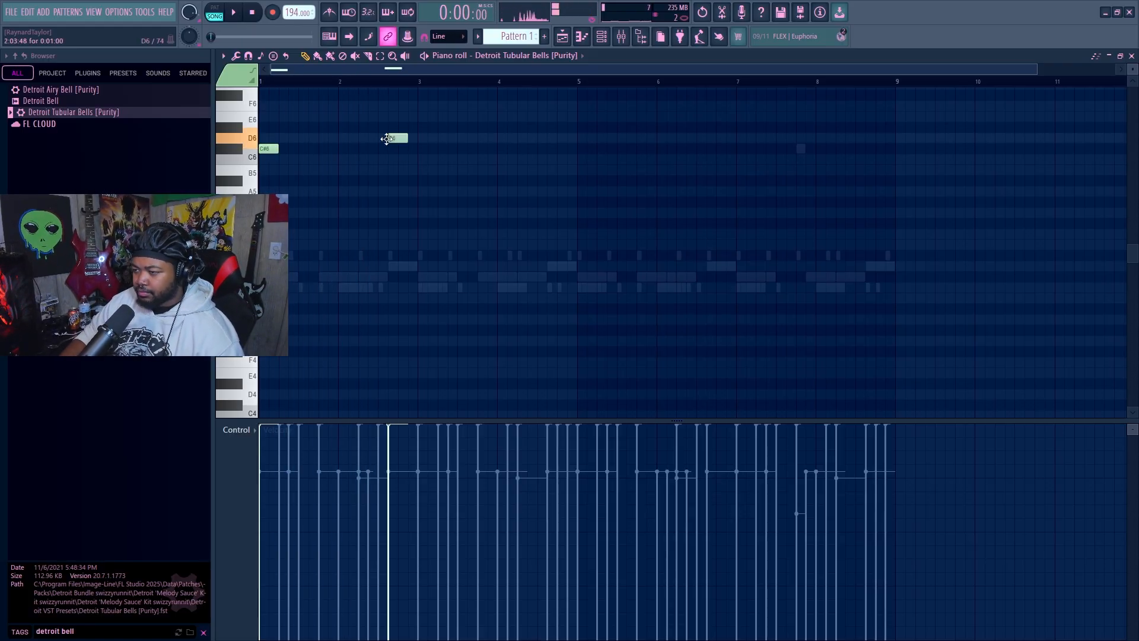
{"action": "key", "text": "space"}
{"action": "left_click_drag", "start_coordinate": [487, 184], "coordinate": [181, 115]}
{"action": "mouse_move", "coordinate": [267, 148]}
{"action": "left_mouse_down"}
{"action": "mouse_move", "coordinate": [437, 152]}
{"action": "mouse_move", "coordinate": [426, 144]}
{"action": "left_mouse_up"}
{"action": "mouse_move", "coordinate": [725, 191]}
{"action": "left_mouse_down"}
{"action": "mouse_move", "coordinate": [252, 128]}
{"action": "mouse_move", "coordinate": [658, 152]}
{"action": "mouse_move", "coordinate": [586, 144]}
{"action": "left_mouse_up"}
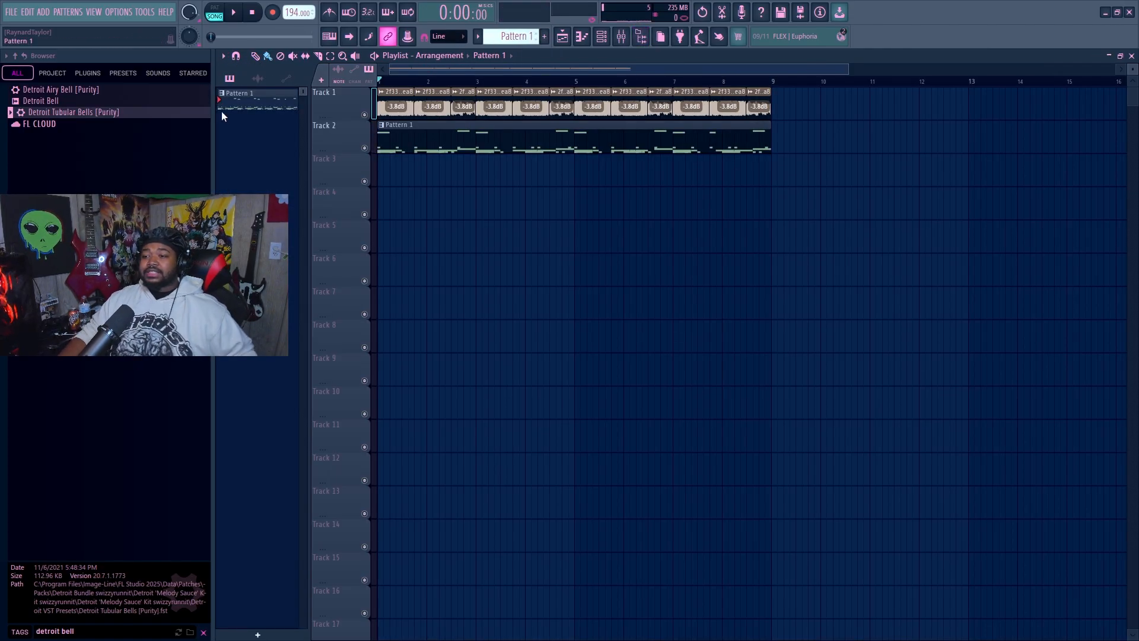
Step: Split Pattern 1 by channel and replace its playlist clip with the separate channel patterns on tracks 2 to 10
{"action": "right_click", "coordinate": [256, 109]}
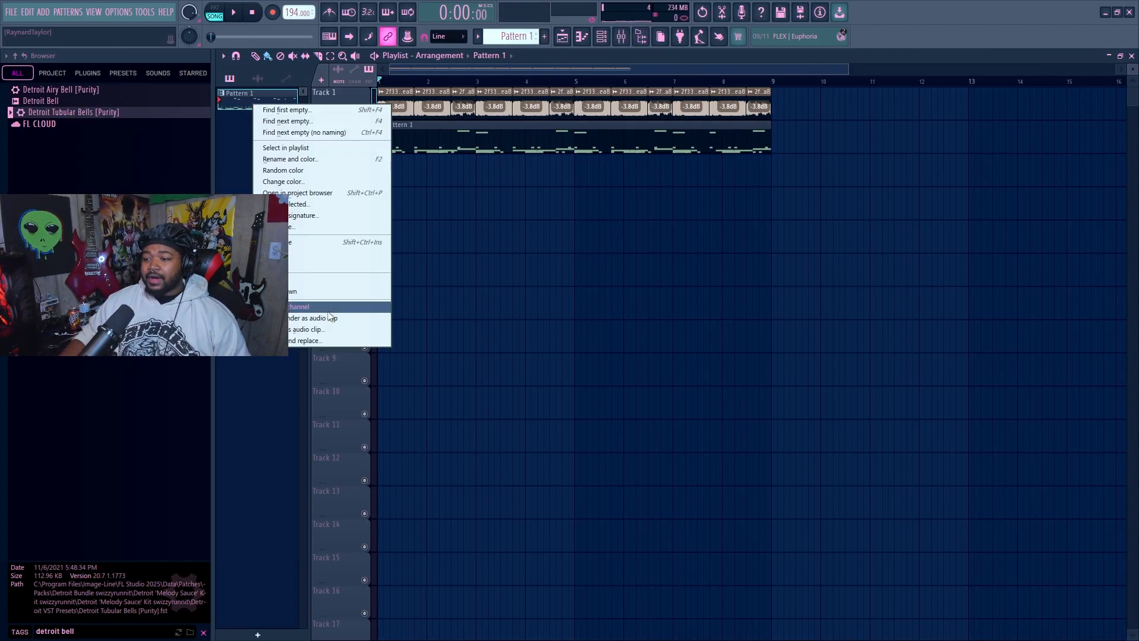
{"action": "left_click", "coordinate": [326, 307]}
{"action": "right_click", "coordinate": [457, 143]}
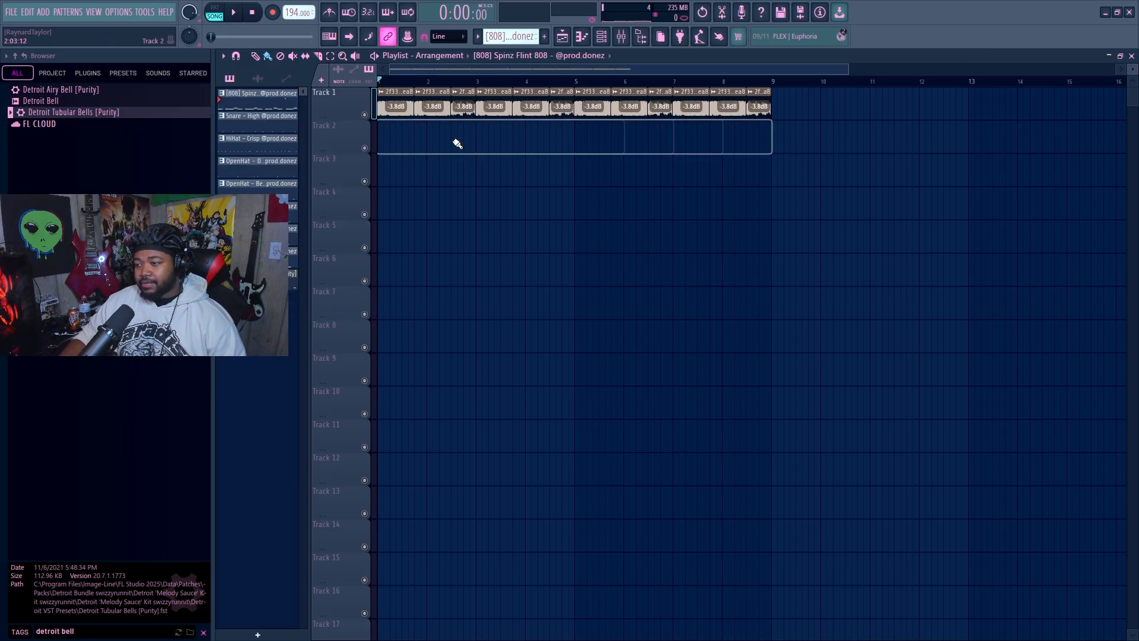
{"action": "left_click_drag", "start_coordinate": [261, 98], "coordinate": [383, 149]}
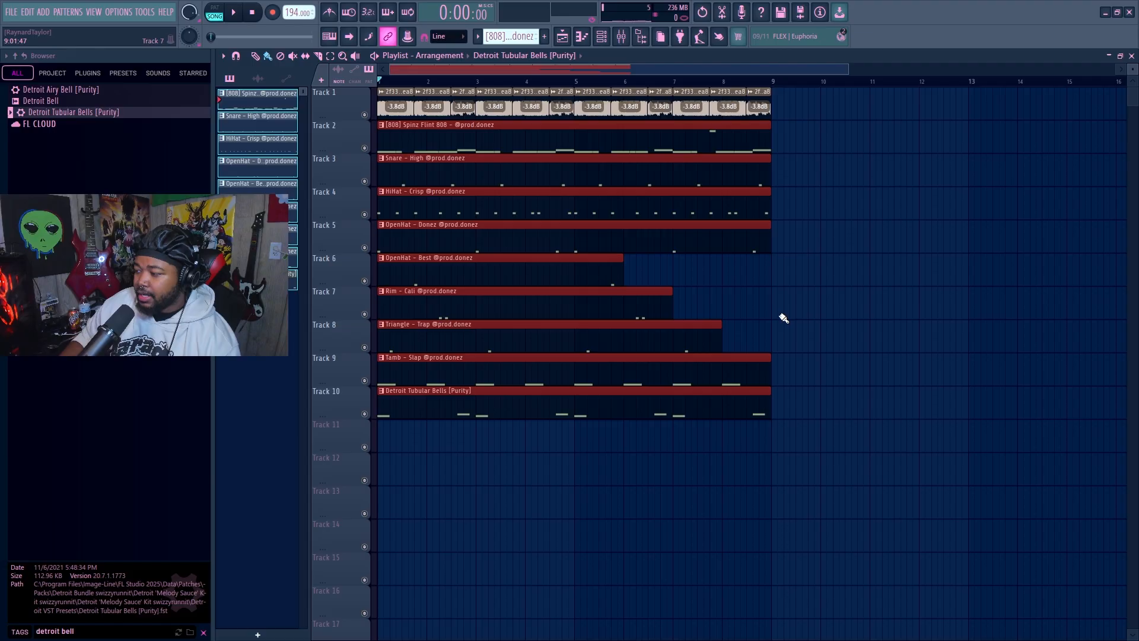
Step: Extend the shorter OpenHat - Best, Rim - Cali and Triangle - Trap clips to the end of bar 8
{"action": "left_click_drag", "start_coordinate": [790, 348], "coordinate": [578, 259]}
{"action": "left_click_drag", "start_coordinate": [711, 328], "coordinate": [1023, 362]}
{"action": "left_click_drag", "start_coordinate": [780, 334], "coordinate": [774, 247]}
{"action": "scroll", "coordinate": [603, 82], "scroll_direction": "down", "scroll_amount": 4}
Step: Duplicate all clips into bars 9 to 16 and make the second Spinz Flint 808 clip unique
{"action": "key", "text": "ctrl+a"}
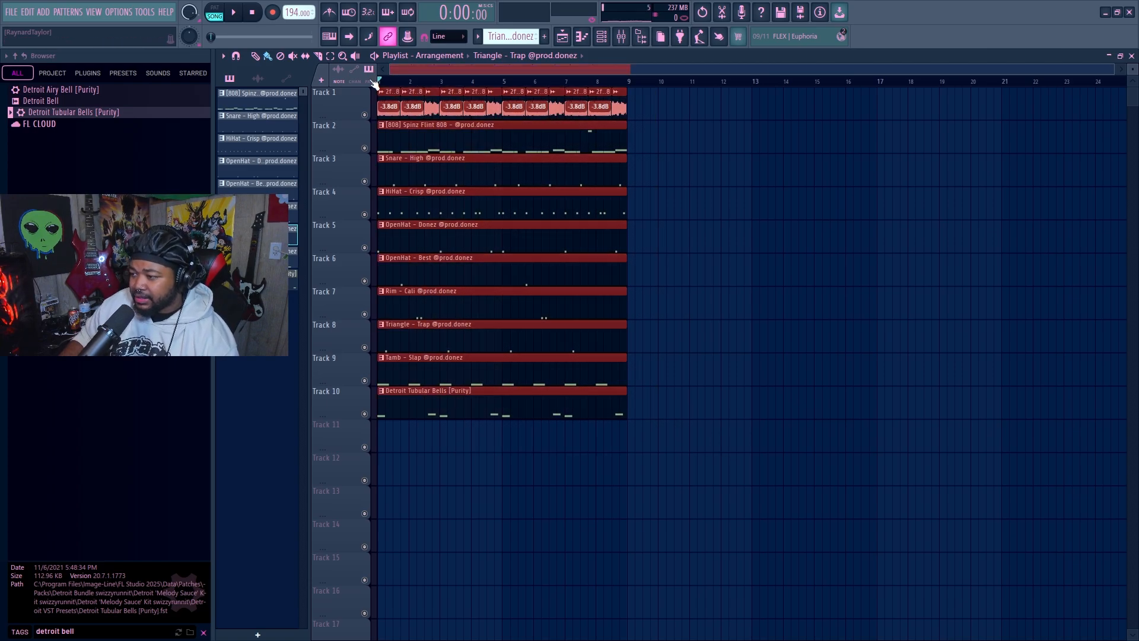
{"action": "key", "text": "ctrl+b"}
{"action": "left_click", "coordinate": [919, 154]}
{"action": "right_click", "coordinate": [918, 154]}
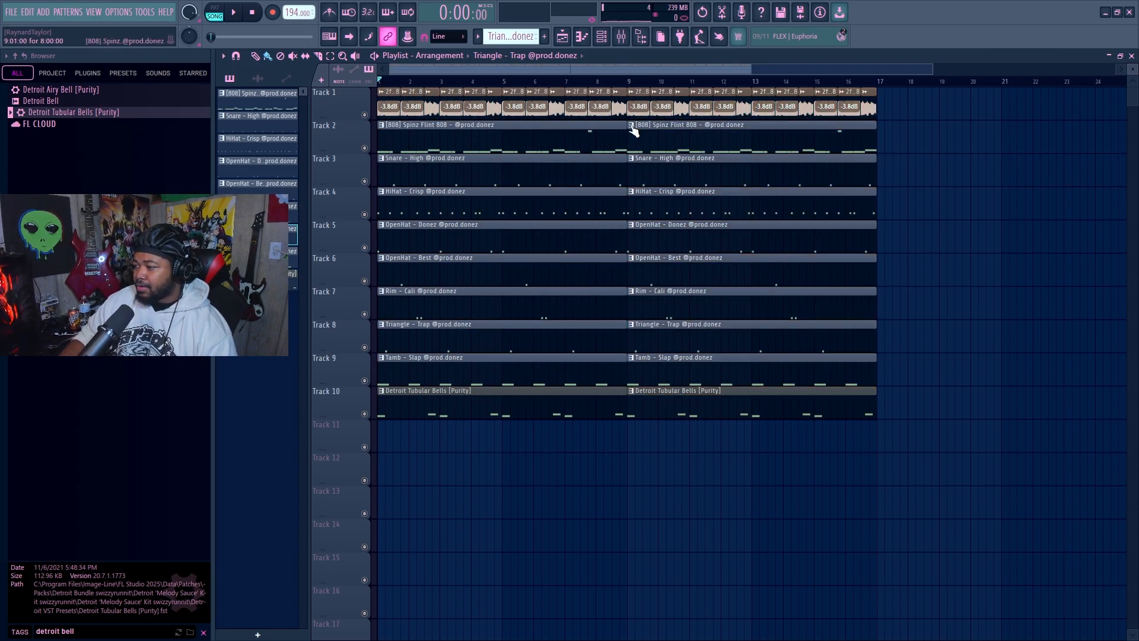
{"action": "left_click", "coordinate": [632, 125]}
{"action": "left_click", "coordinate": [683, 237]}
Step: Delete the Detroit Tubular Bells and Tamb - Slap clips from bars 1 to 8 and audition the section from bar 9
{"action": "right_click", "coordinate": [573, 401]}
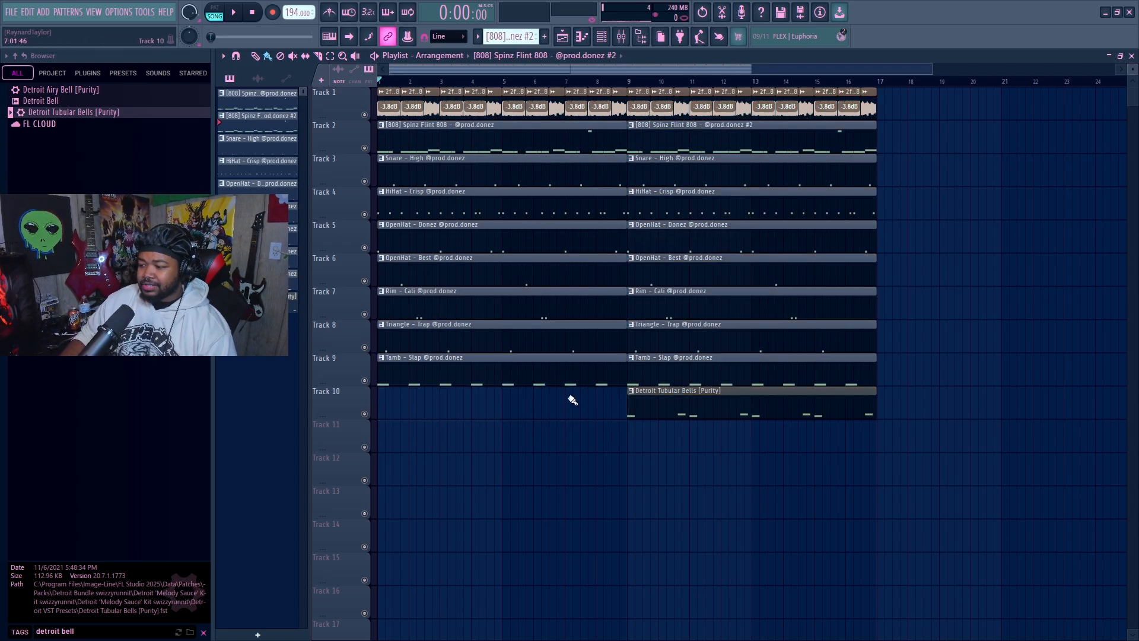
{"action": "right_click", "coordinate": [441, 369]}
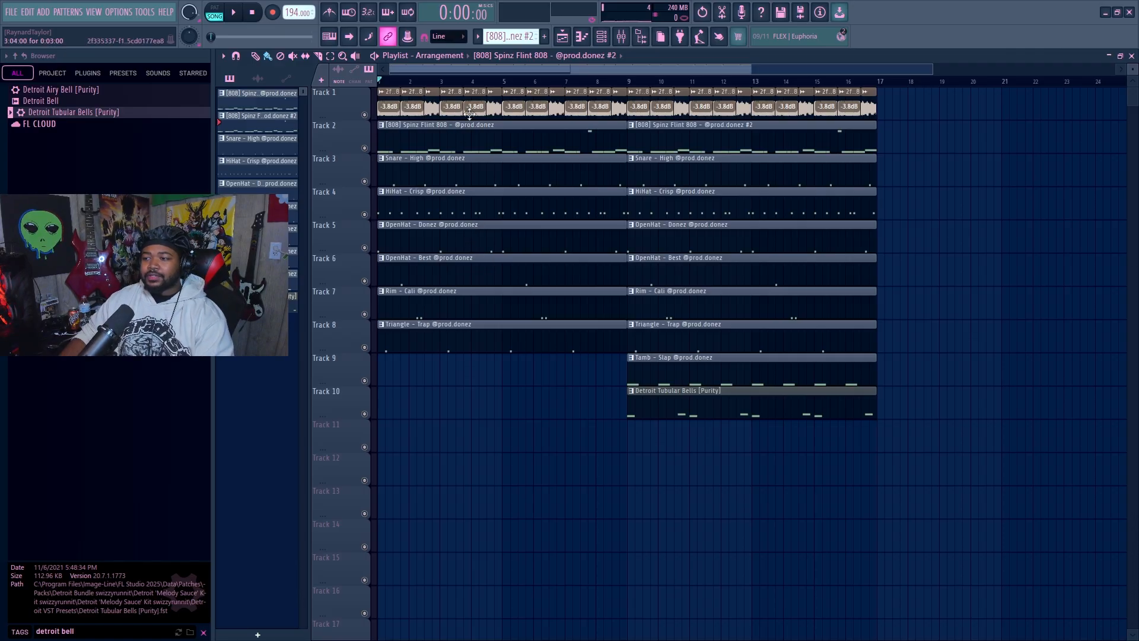
{"action": "left_click", "coordinate": [631, 84]}
{"action": "key", "text": "space"}
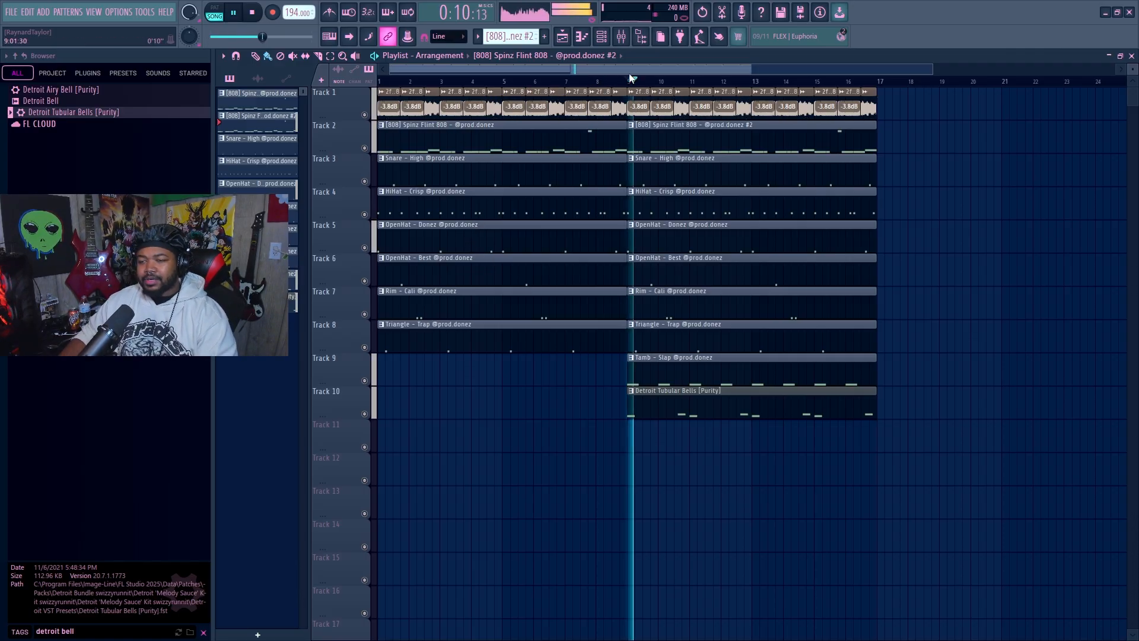
{"action": "key", "text": "space"}
{"action": "left_click_drag", "start_coordinate": [522, 85], "coordinate": [246, 96]}
{"action": "key", "text": "space"}
{"action": "key", "text": "space"}
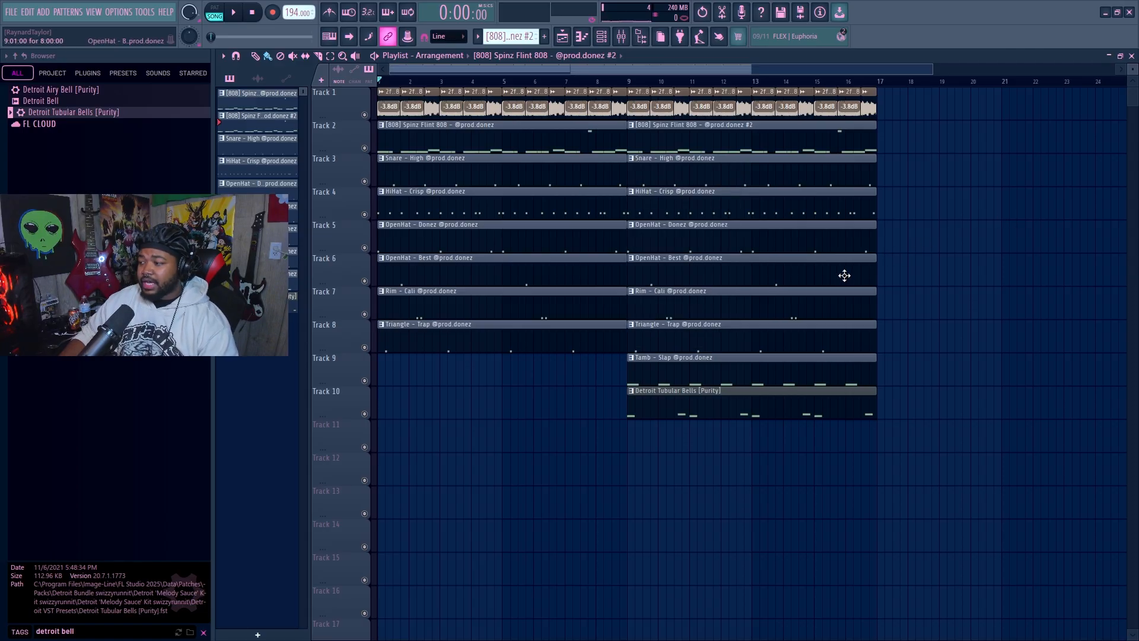
Step: Lay out the sections over bars 9 to 40 with drum breaks in bars 25–26 and before bar 33, and select bars 17 to 24
{"action": "left_click_drag", "start_coordinate": [914, 110], "coordinate": [816, 113]}
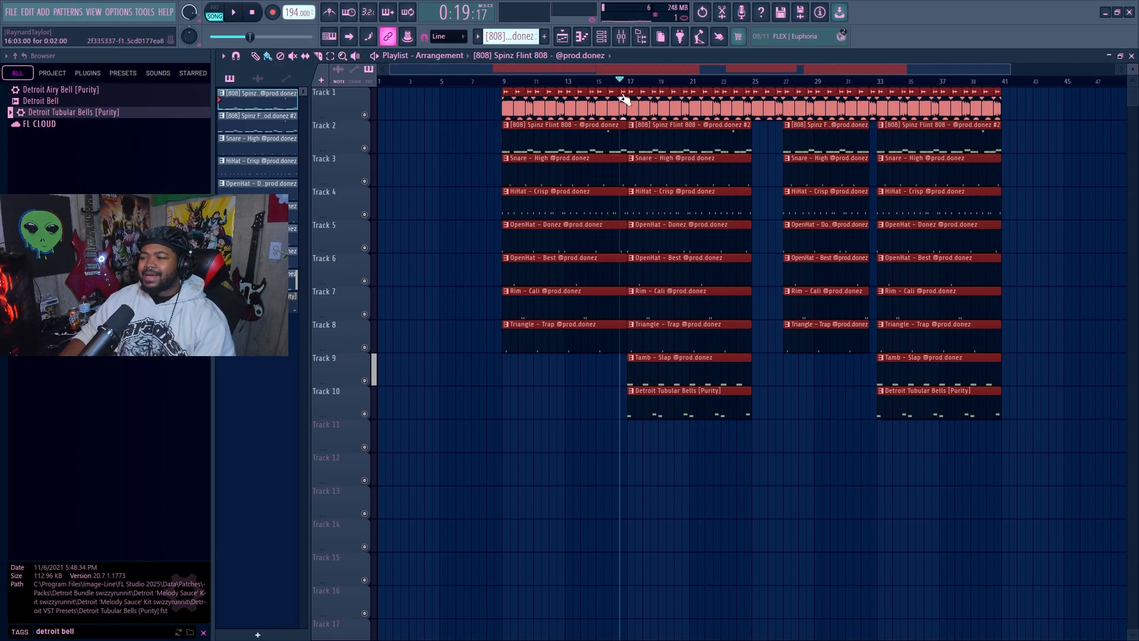
{"action": "left_click", "coordinate": [632, 82]}
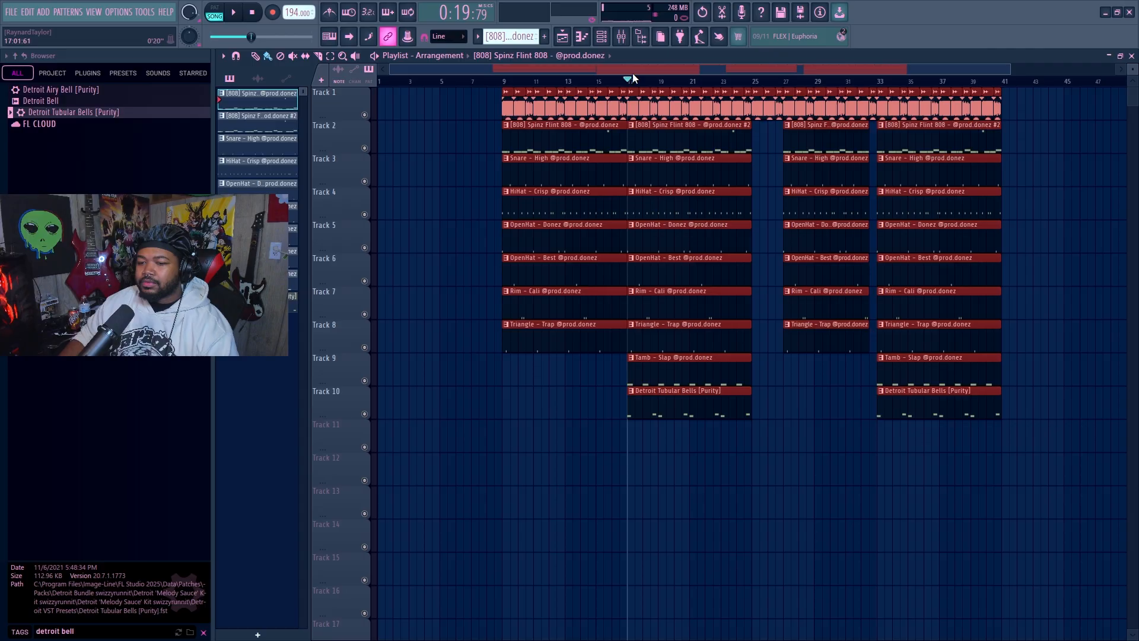
{"action": "left_click_drag", "start_coordinate": [629, 80], "coordinate": [752, 112]}
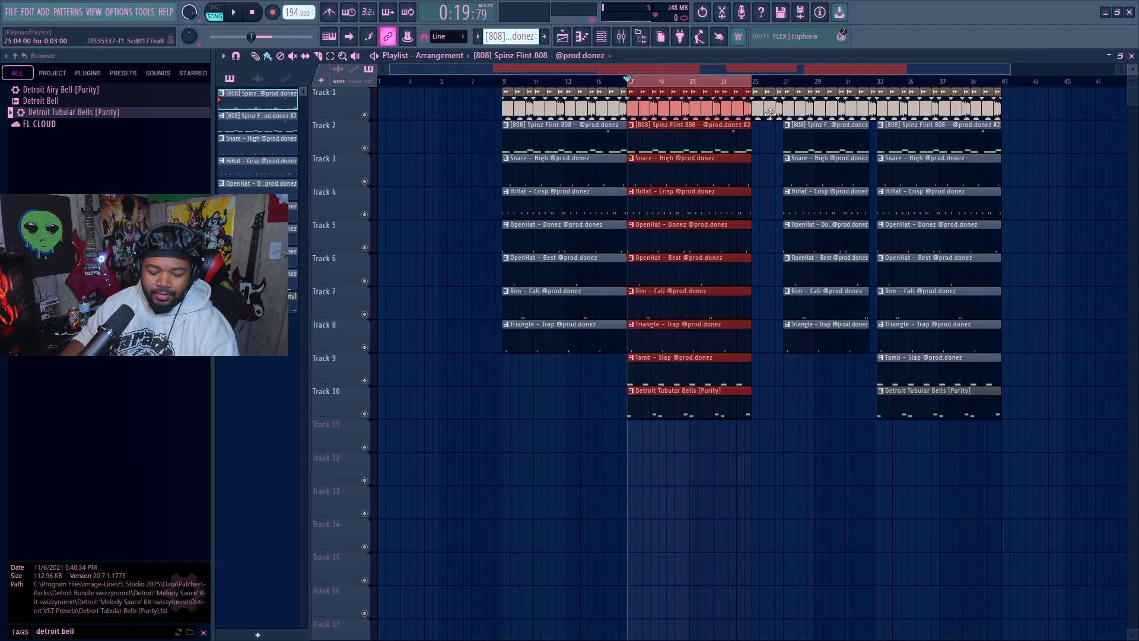
Step: Select all nine channels, route them to mixer tracks 3 to 11 and briefly play the selection
{"action": "left_click", "coordinate": [621, 37]}
{"action": "left_click", "coordinate": [605, 40]}
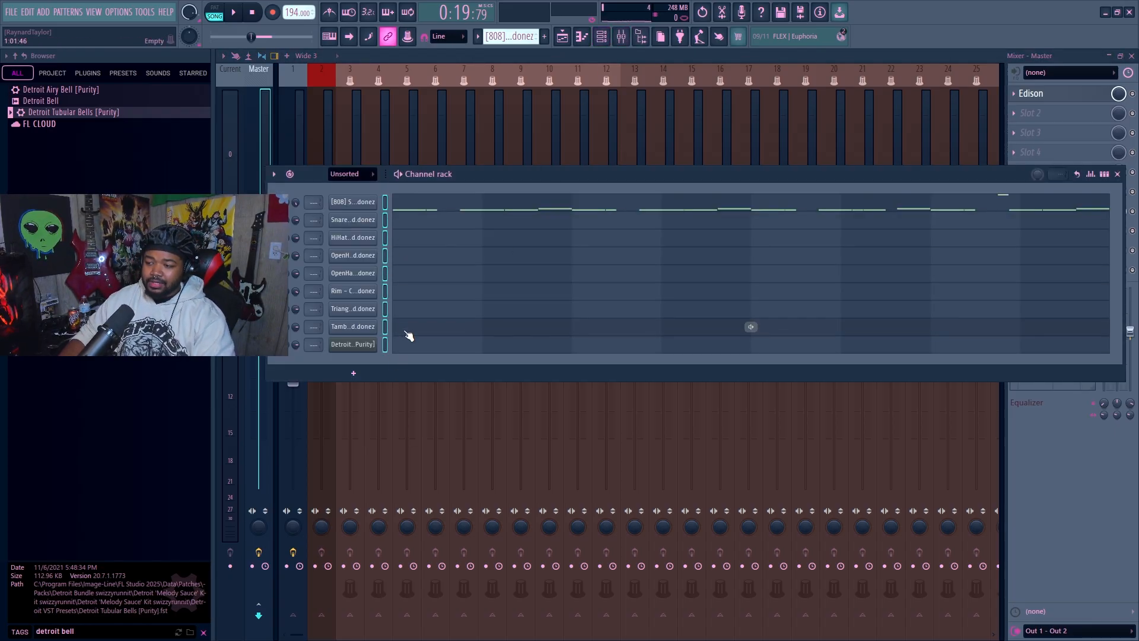
{"action": "left_click", "coordinate": [385, 202]}
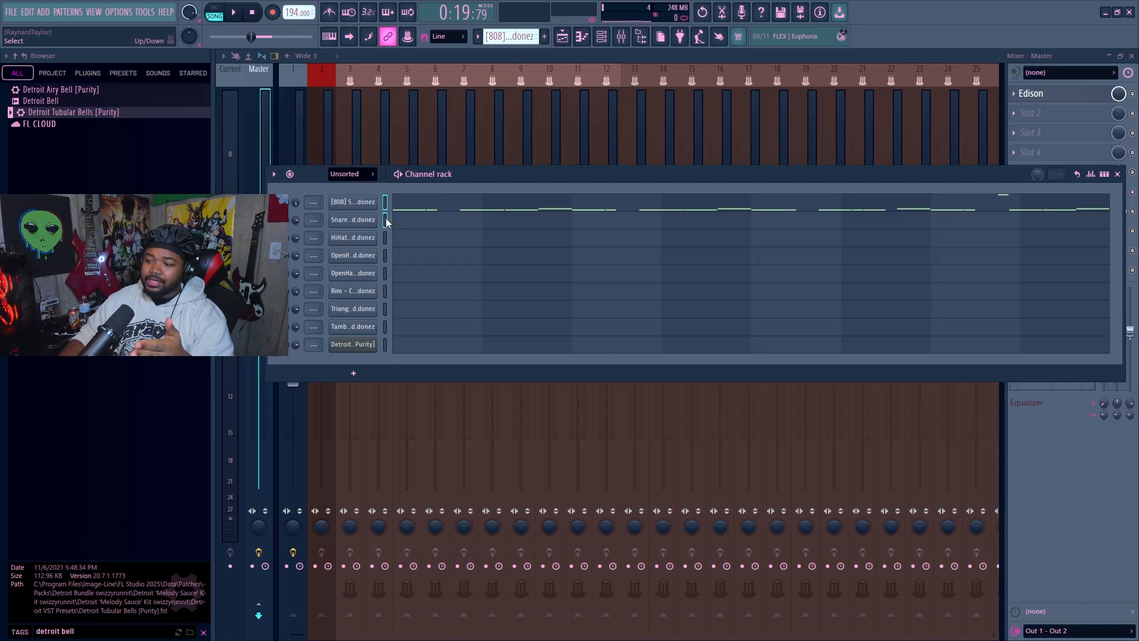
{"action": "left_click_drag", "start_coordinate": [387, 219], "coordinate": [386, 341]}
{"action": "left_click", "coordinate": [359, 137]}
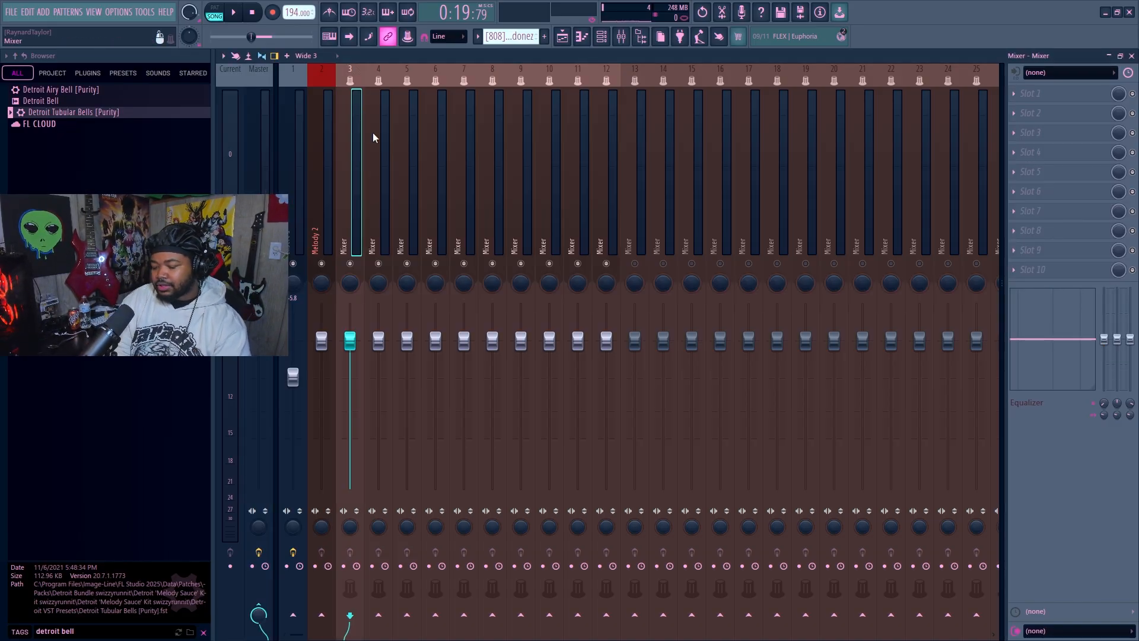
{"action": "key", "text": "space"}
{"action": "key", "text": "space"}
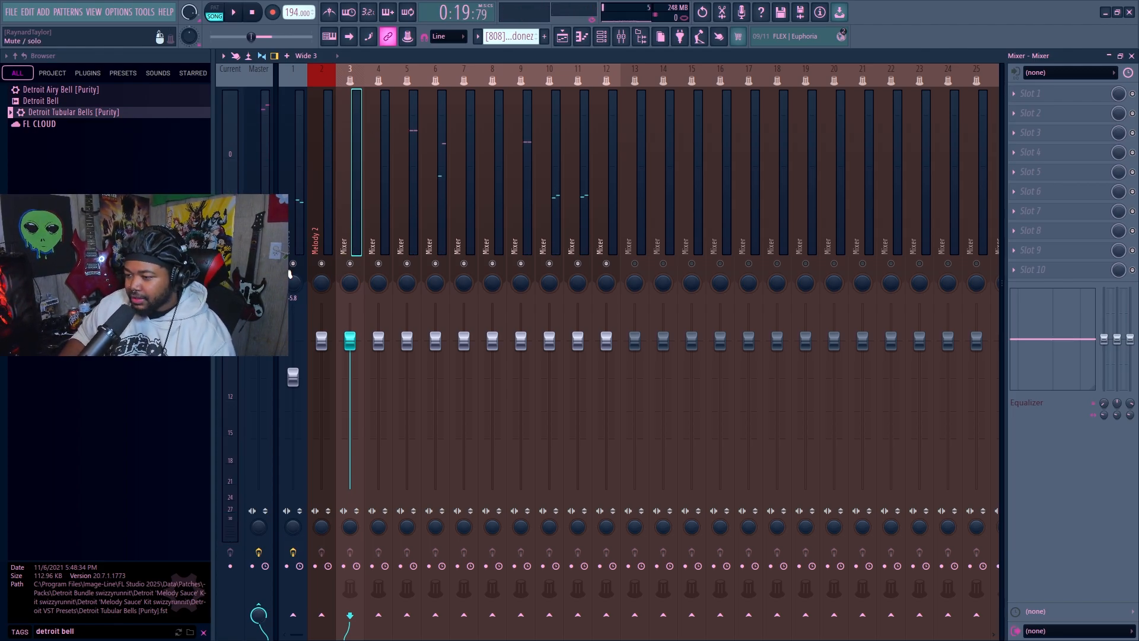
{"action": "left_click", "coordinate": [601, 37]}
{"action": "scroll", "coordinate": [314, 238], "scroll_direction": "up", "scroll_amount": 5}
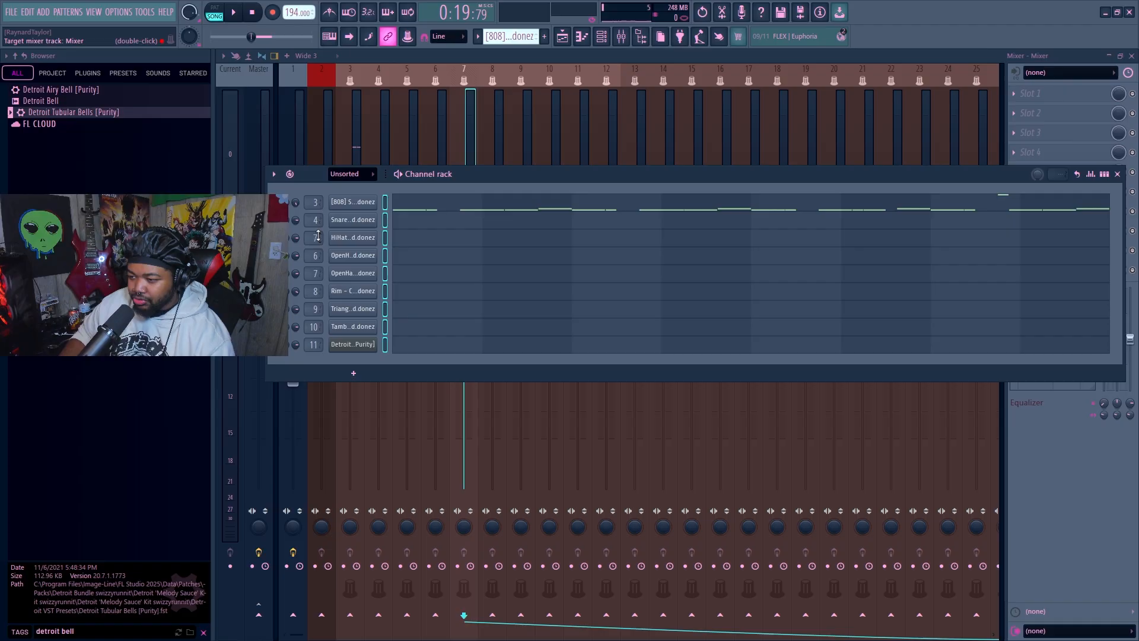
{"action": "scroll", "coordinate": [323, 238], "scroll_direction": "down", "scroll_amount": 5}
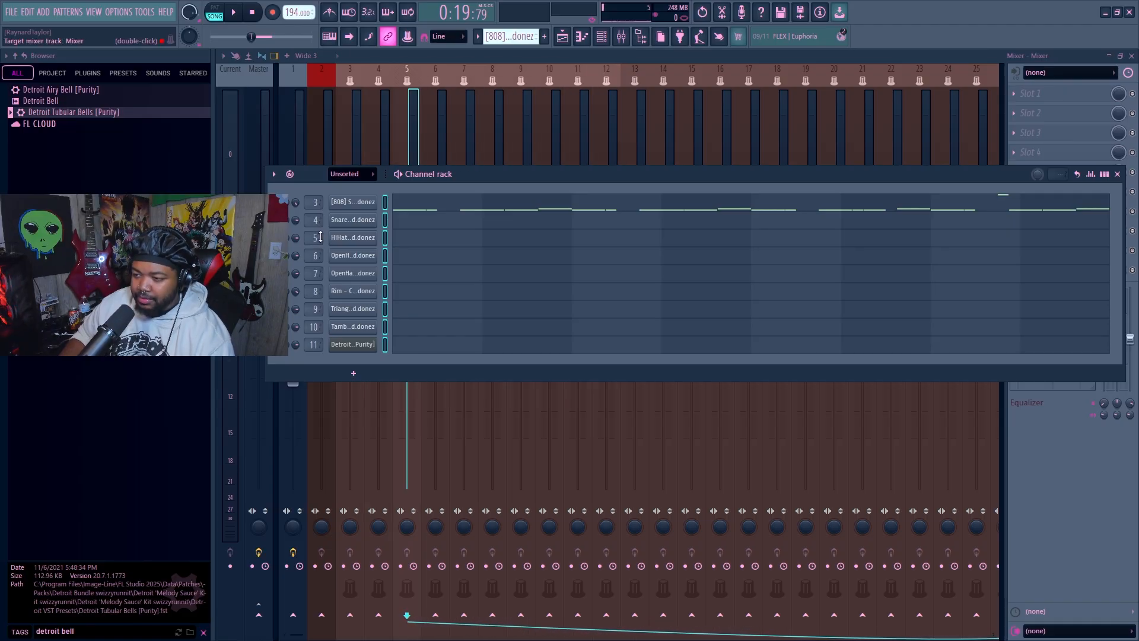
{"action": "key", "text": "F6"}
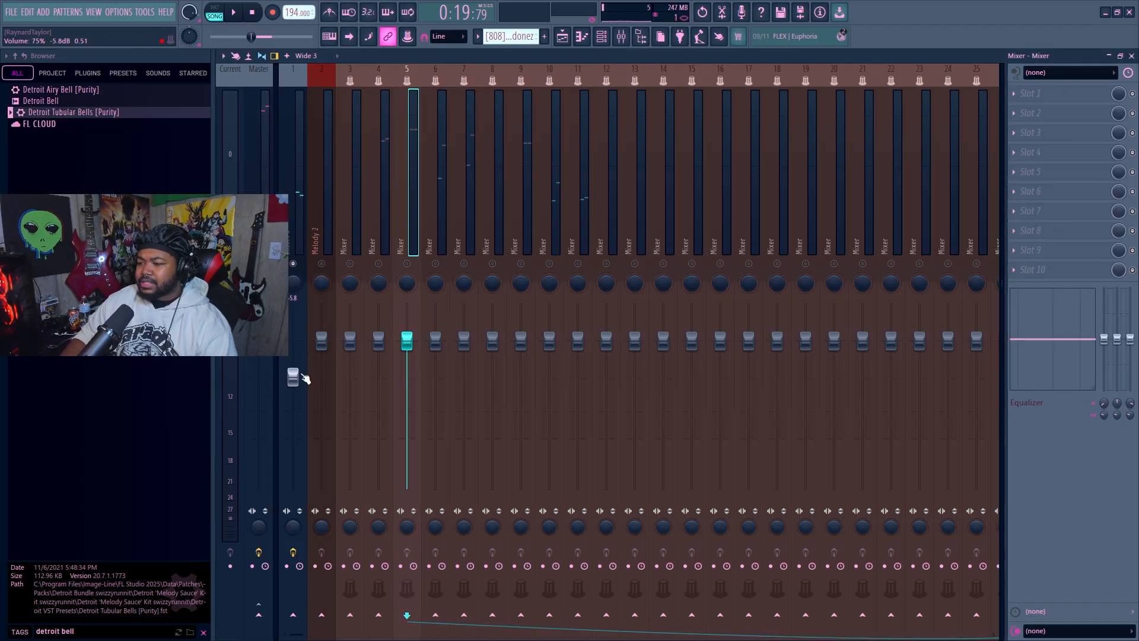
Step: Play the selection and lower mixer track 1 to -8.6 dB, track 5 to -7.8 dB and track 6 to -8.6 dB
{"action": "left_click", "coordinate": [293, 378]}
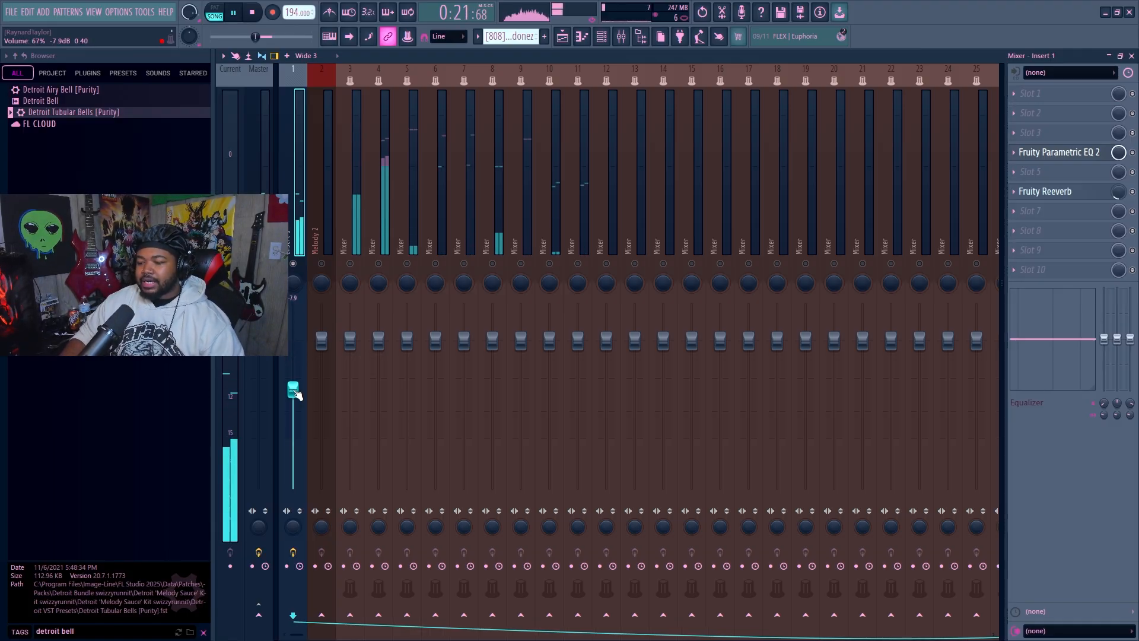
{"action": "left_click_drag", "start_coordinate": [293, 378], "coordinate": [293, 388]}
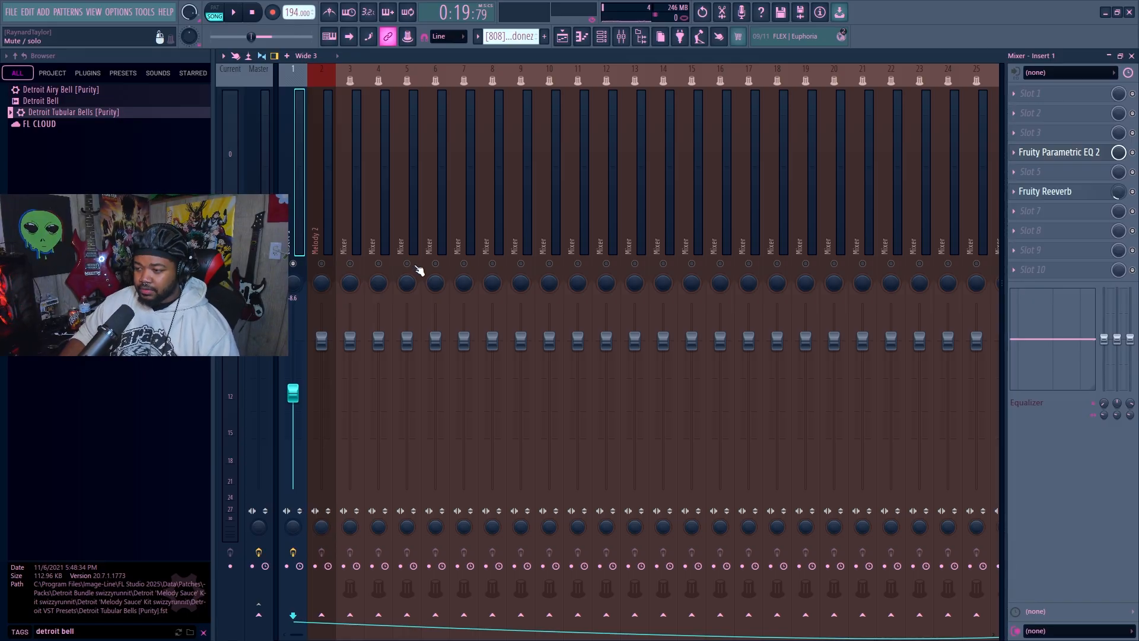
{"action": "key", "text": "space"}
{"action": "left_click_drag", "start_coordinate": [435, 339], "coordinate": [407, 380]}
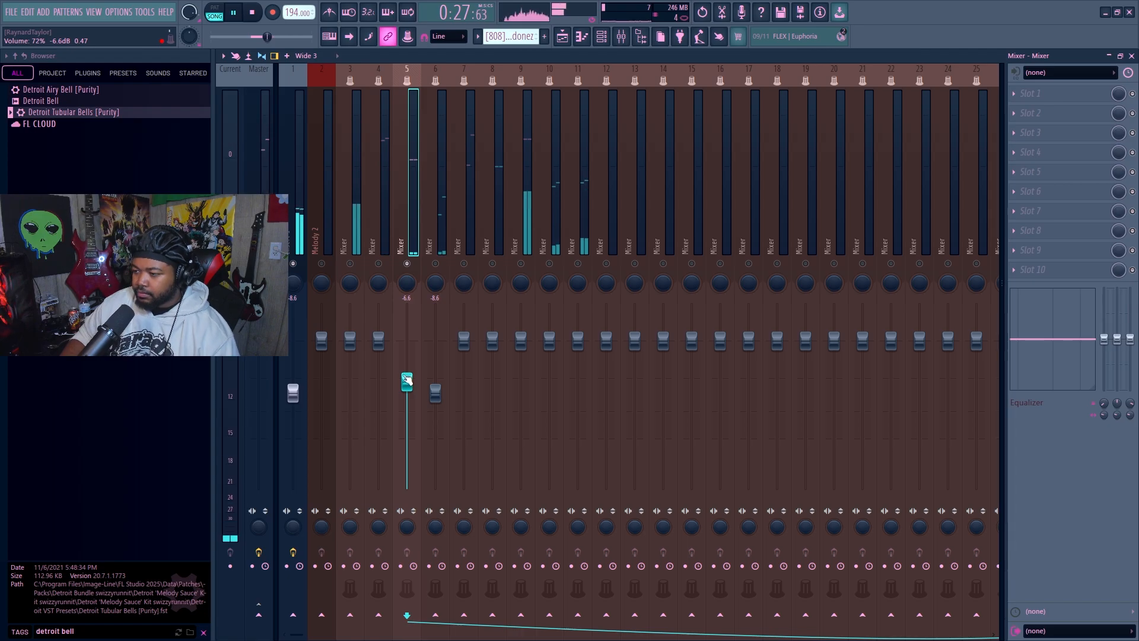
{"action": "left_click_drag", "start_coordinate": [407, 380], "coordinate": [406, 388]}
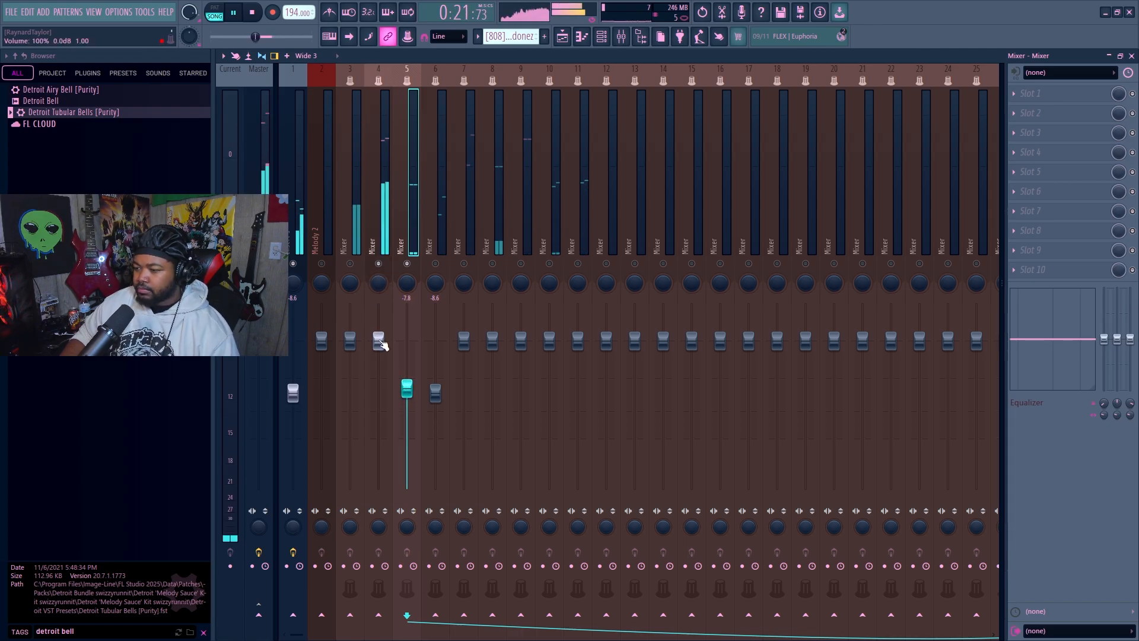
Step: Set mixer track 4 to -1.1 dB, track 6 to -10.5 dB, track 7 to -8.5 dB and track 8 to -1.2 dB
{"action": "left_click_drag", "start_coordinate": [381, 343], "coordinate": [383, 351]}
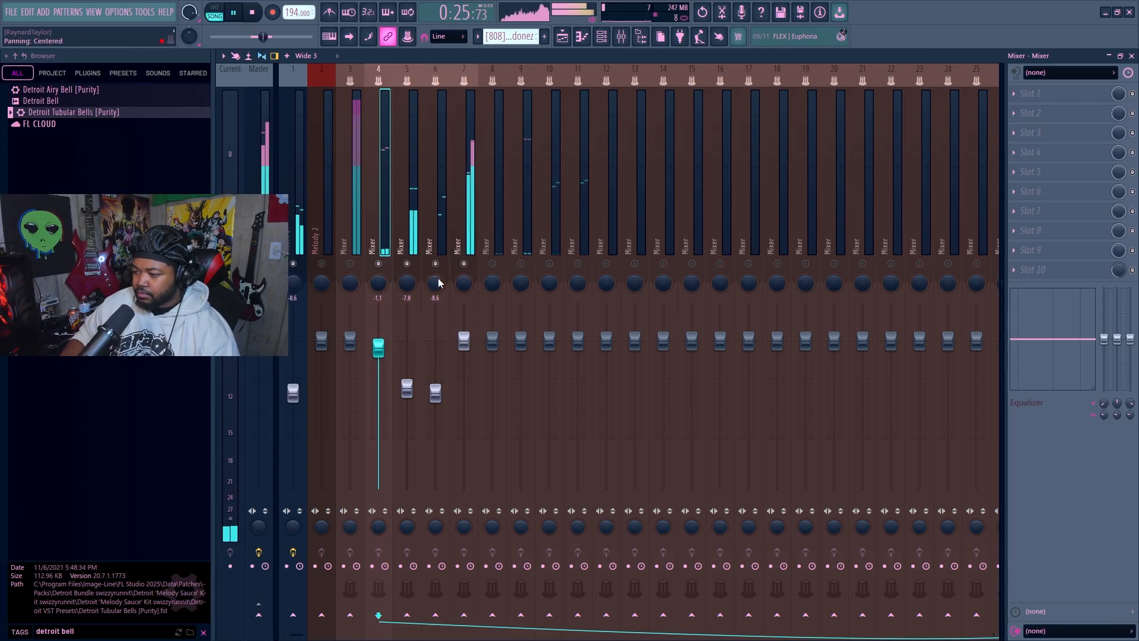
{"action": "left_click_drag", "start_coordinate": [435, 391], "coordinate": [435, 403]}
{"action": "left_click_drag", "start_coordinate": [464, 340], "coordinate": [468, 397]}
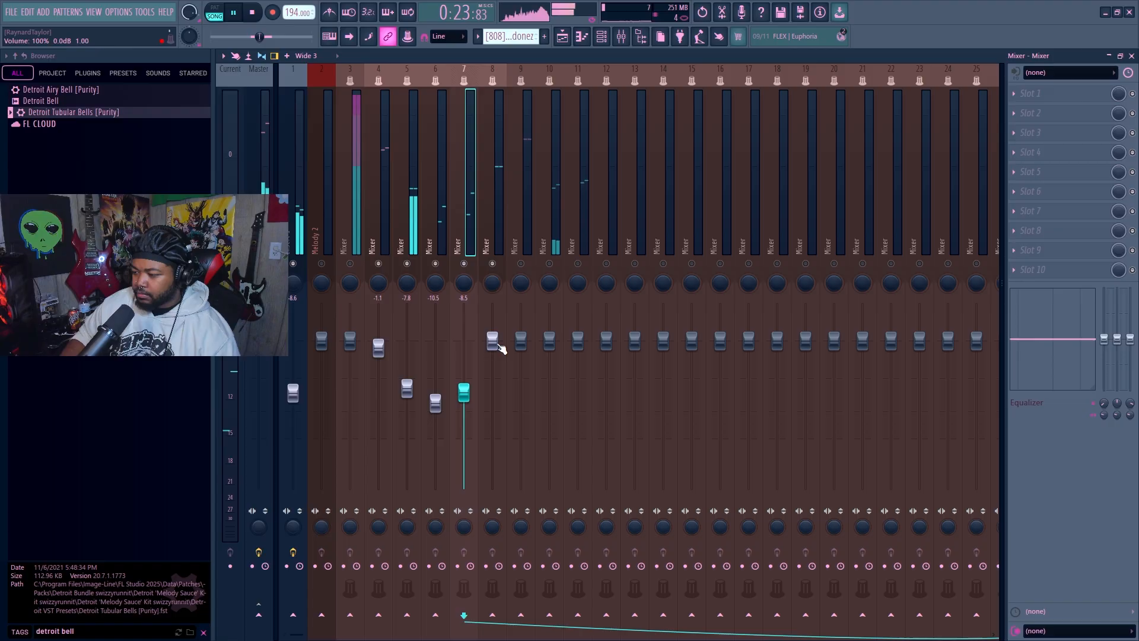
{"action": "left_click_drag", "start_coordinate": [491, 338], "coordinate": [492, 375]}
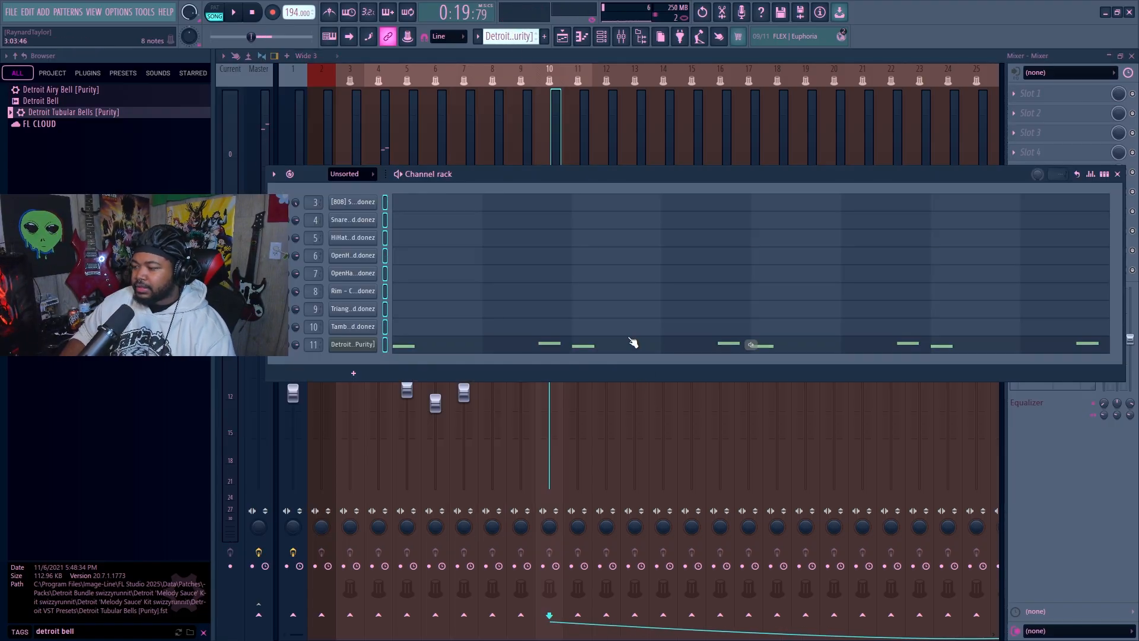
Step: Lengthen the C#6 and D6 notes of the Detroit Tubular Bells in the piano roll and play them back
{"action": "left_click", "coordinate": [633, 344]}
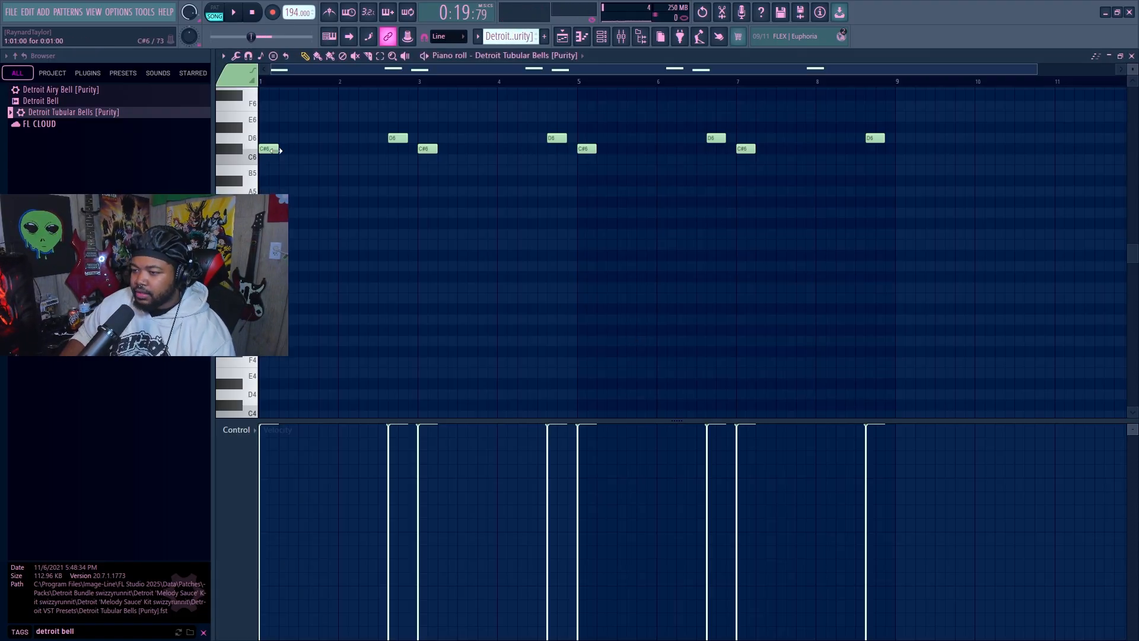
{"action": "left_click_drag", "start_coordinate": [467, 150], "coordinate": [457, 150]}
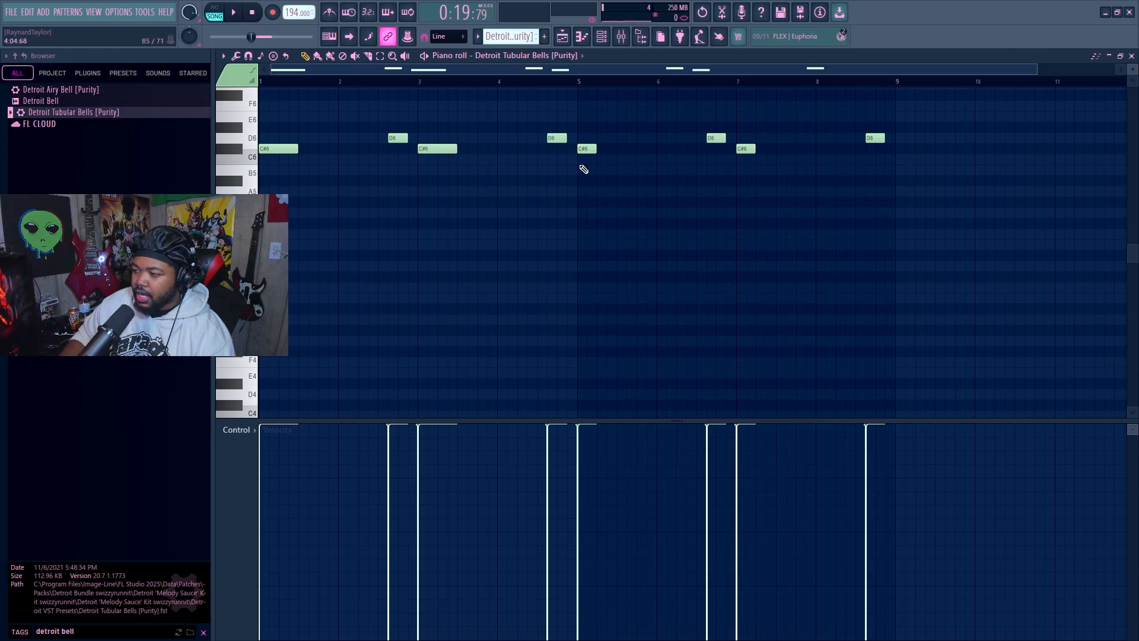
{"action": "left_click_drag", "start_coordinate": [595, 149], "coordinate": [617, 151]}
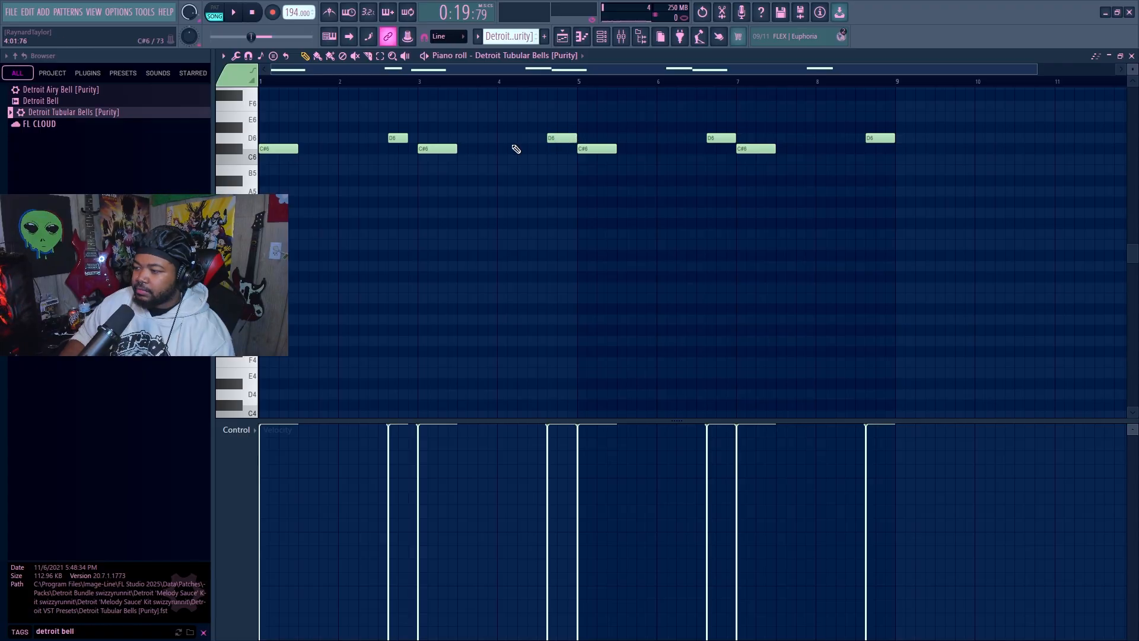
{"action": "key", "text": "space"}
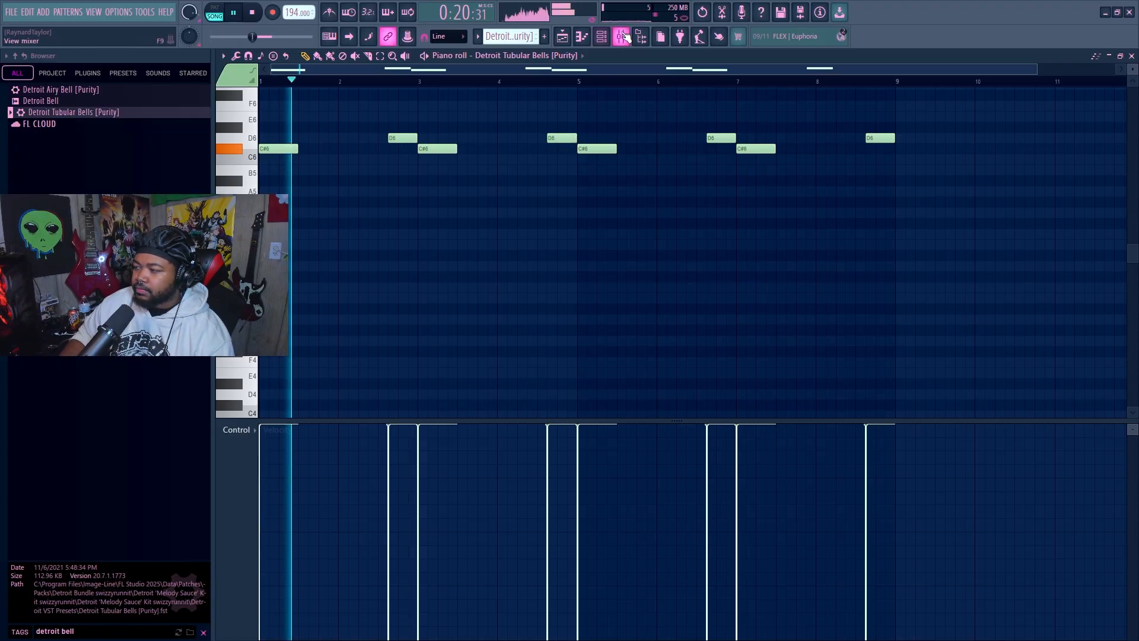
Step: Lower mixer track 9 to -10.2 dB, track 10 to -3.4 dB and track 11 to -2.6 dB
{"action": "key", "text": "F9"}
{"action": "left_click_drag", "start_coordinate": [551, 341], "coordinate": [521, 401]}
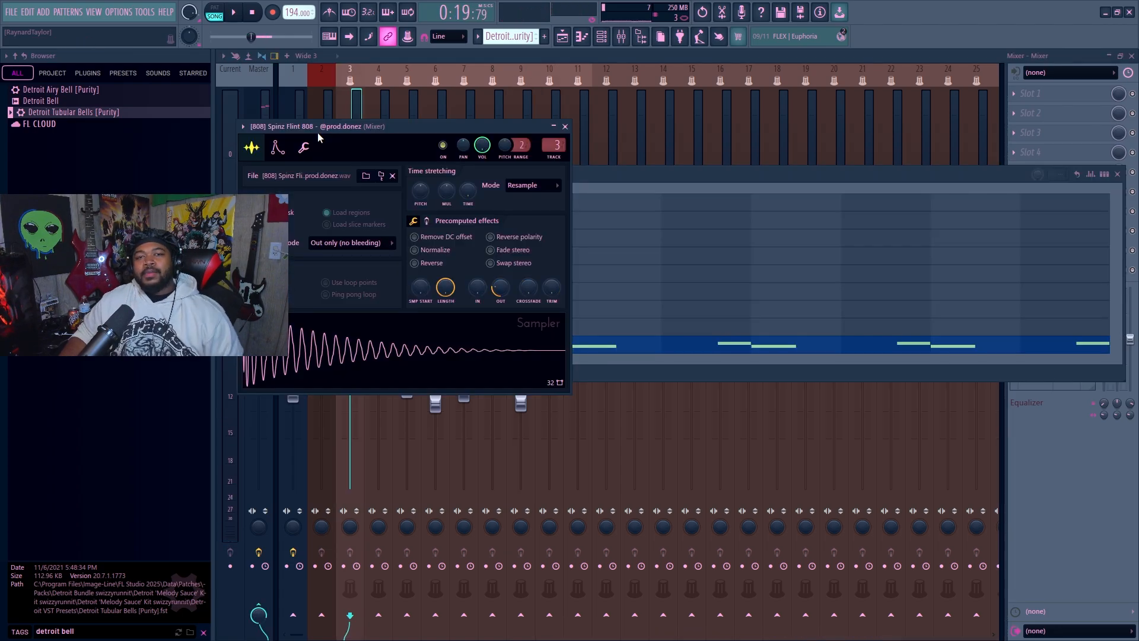
{"action": "left_click", "coordinate": [348, 87]}
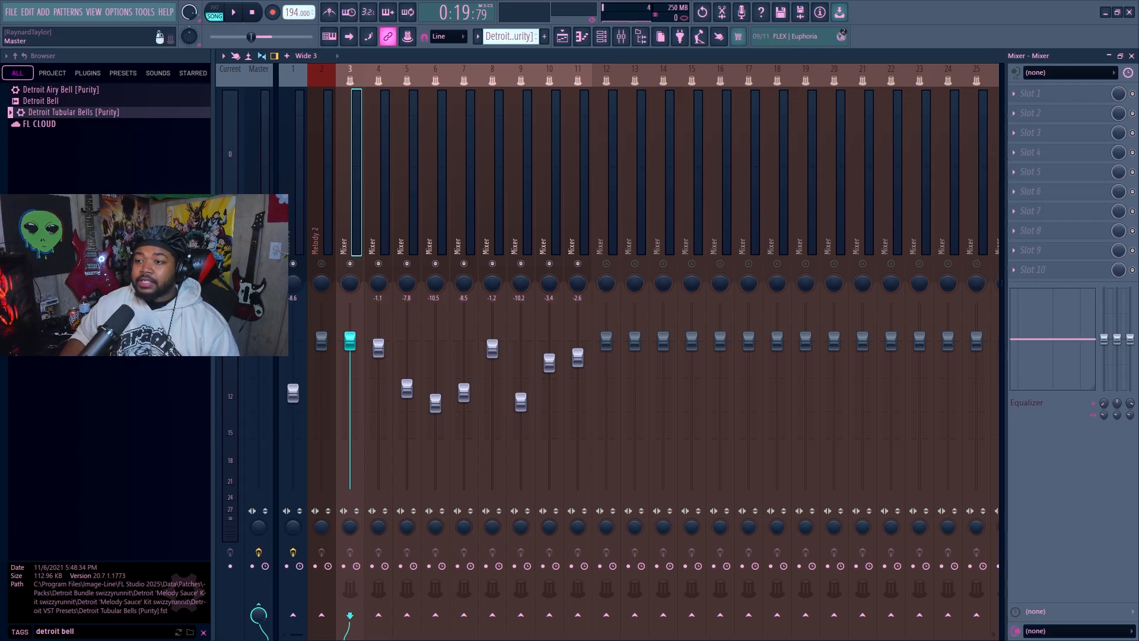
Step: Remove the soft clipper from slot 7 of the Master, add a Fruity Soft Clipper in slot 6 and audition the selection
{"action": "left_click", "coordinate": [258, 228]}
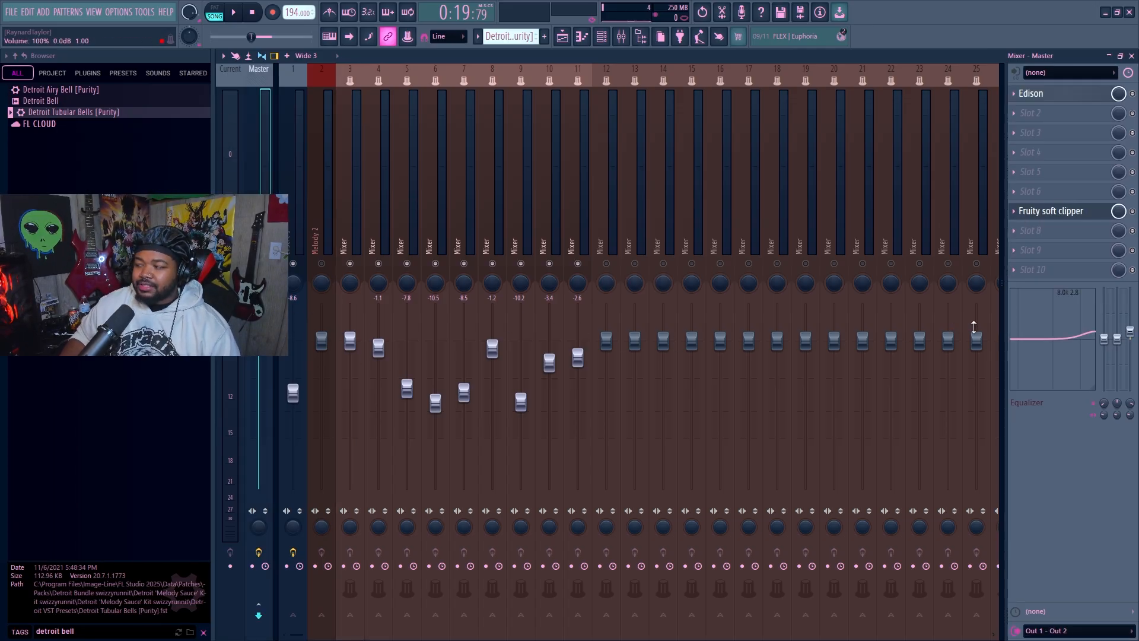
{"action": "left_click", "coordinate": [1014, 211]}
{"action": "left_click", "coordinate": [1017, 238]}
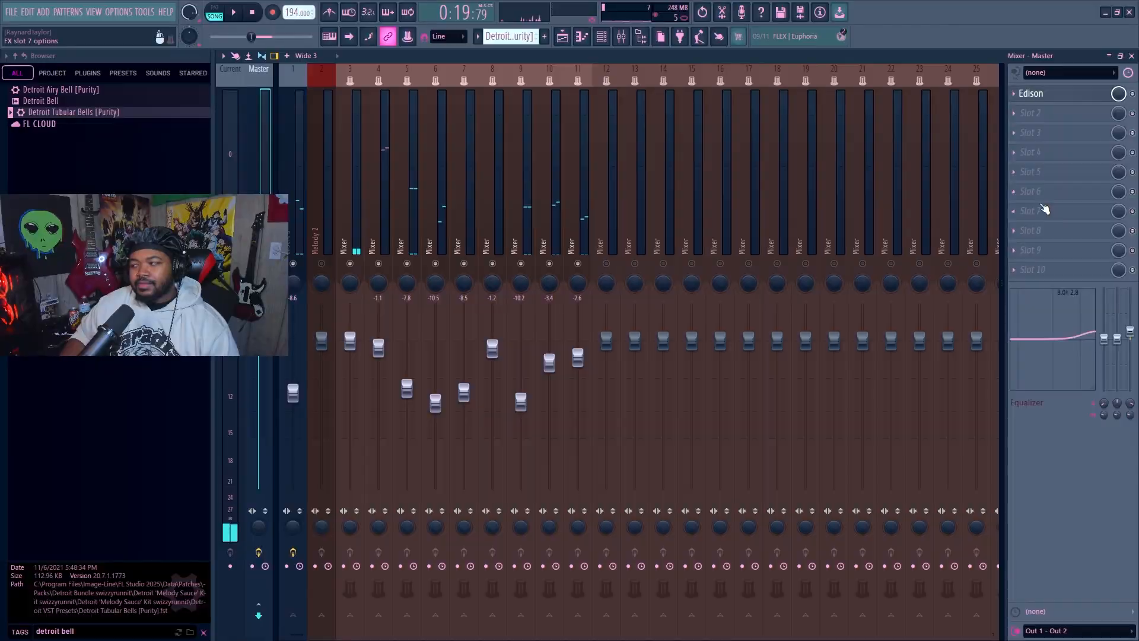
{"action": "left_click", "coordinate": [1038, 193]}
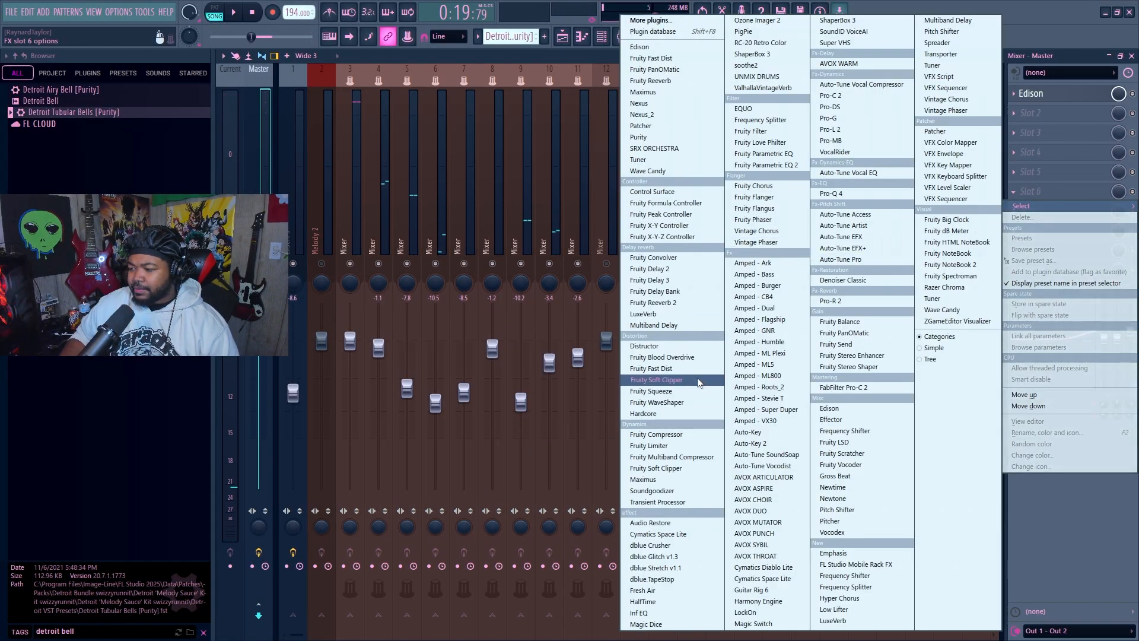
{"action": "left_click", "coordinate": [682, 379]}
{"action": "left_click", "coordinate": [233, 13]}
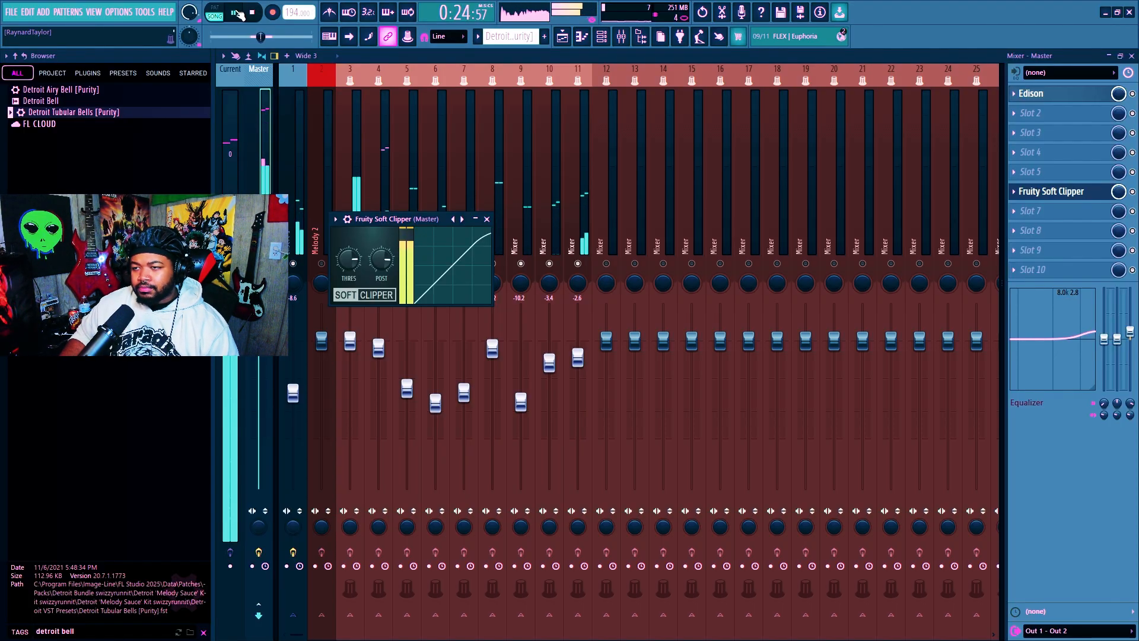
{"action": "left_click", "coordinate": [238, 13]}
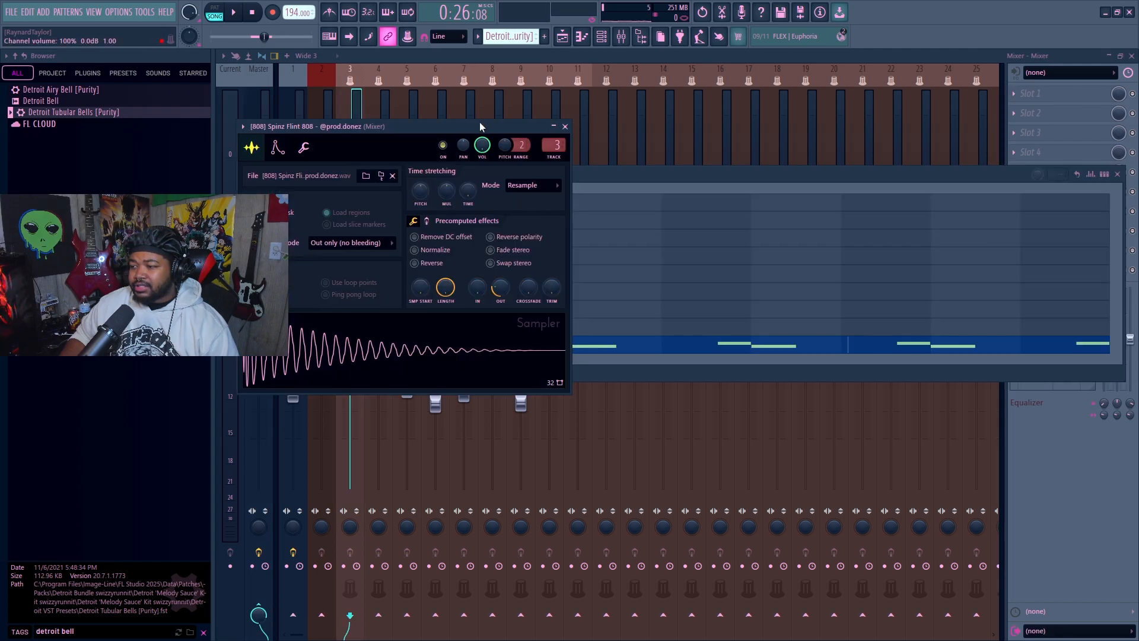
Step: Show the level adjustment settings of the Spinz Flint 808 sampler and briefly play the selection
{"action": "left_click_drag", "start_coordinate": [479, 122], "coordinate": [623, 52]}
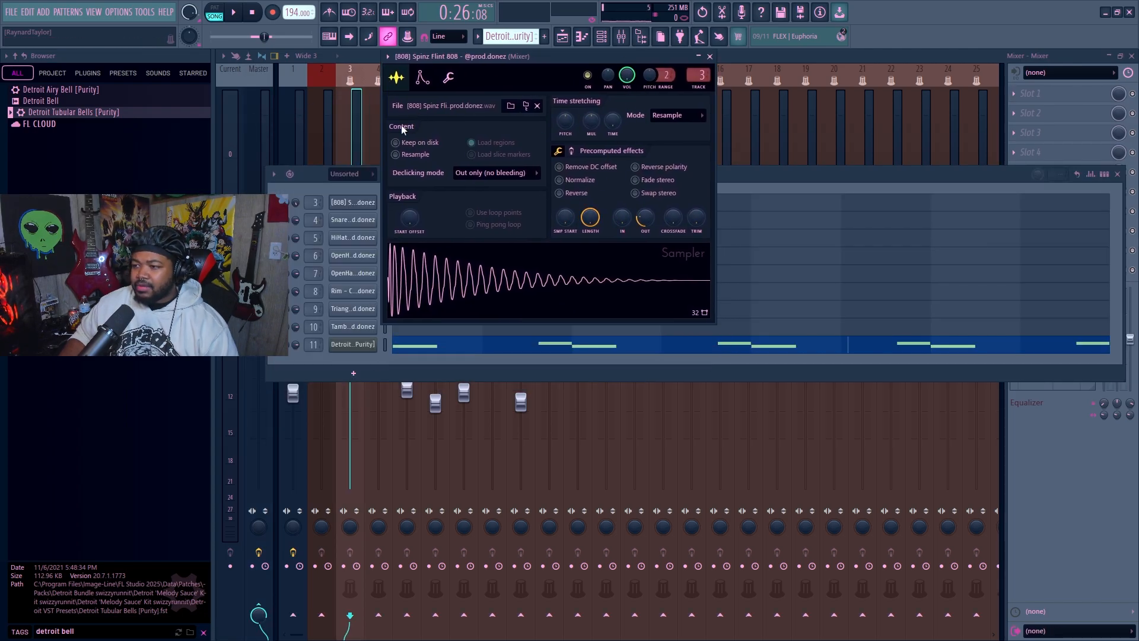
{"action": "left_click", "coordinate": [448, 78]}
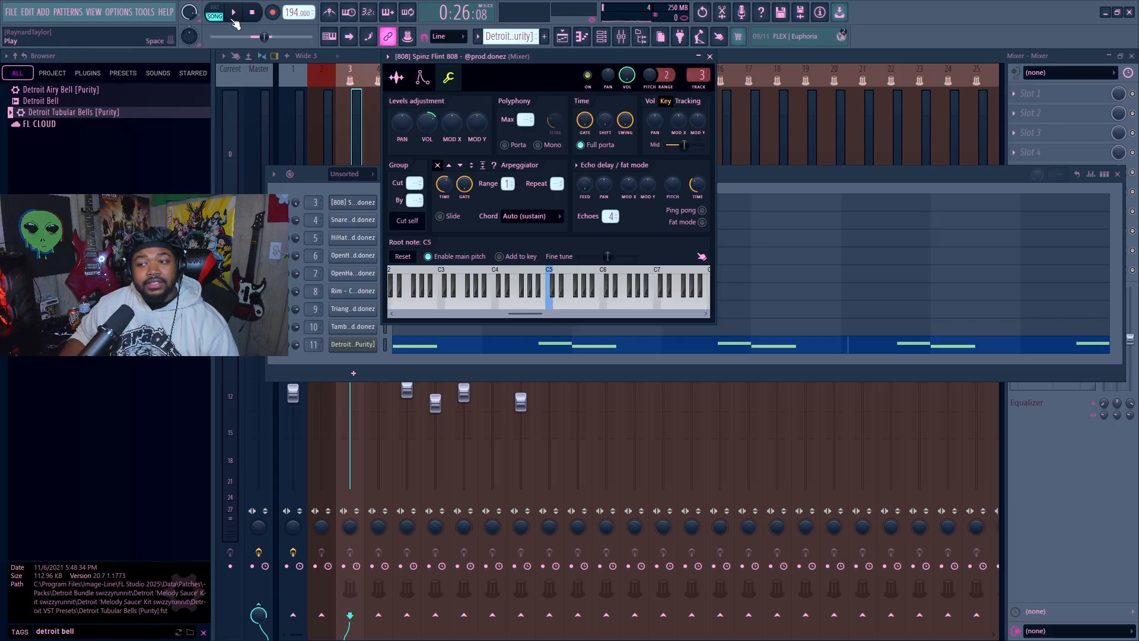
{"action": "left_click", "coordinate": [234, 13]}
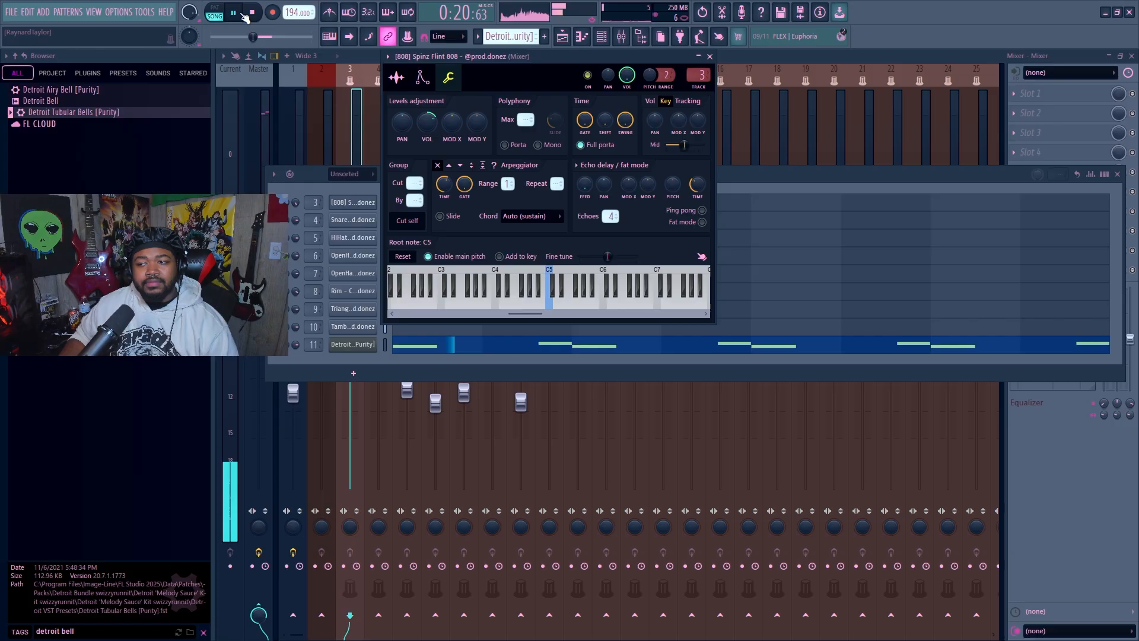
{"action": "left_click", "coordinate": [252, 13]}
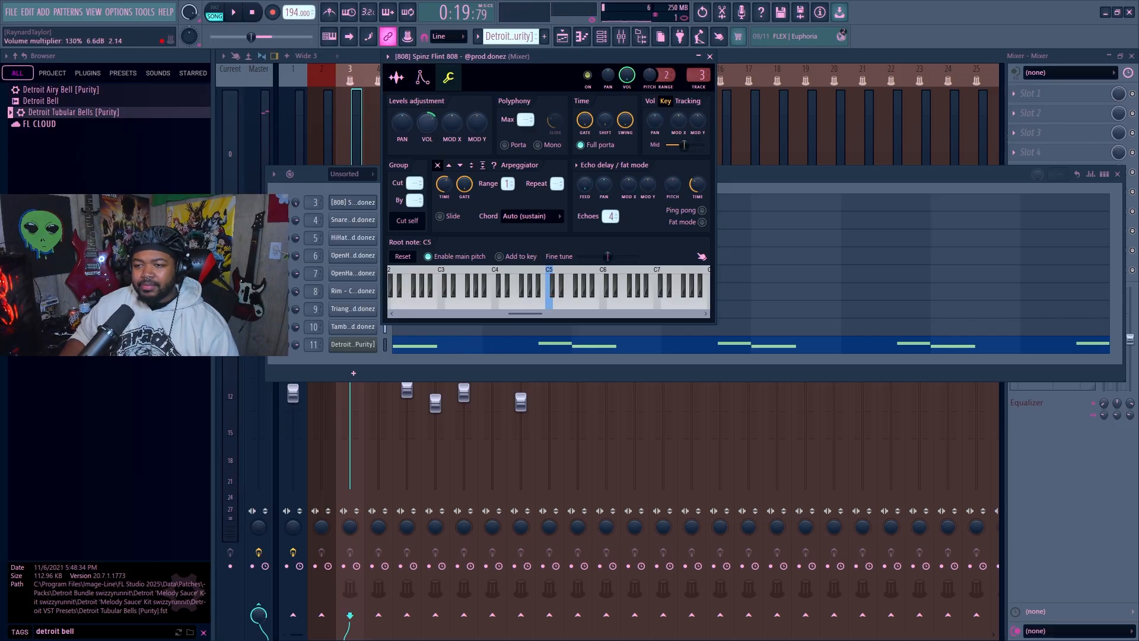
Step: Reset the volume envelope controls of the Spinz Flint 808, including attack, decay and release, adjust the attack and close the sampler
{"action": "left_click", "coordinate": [422, 77]}
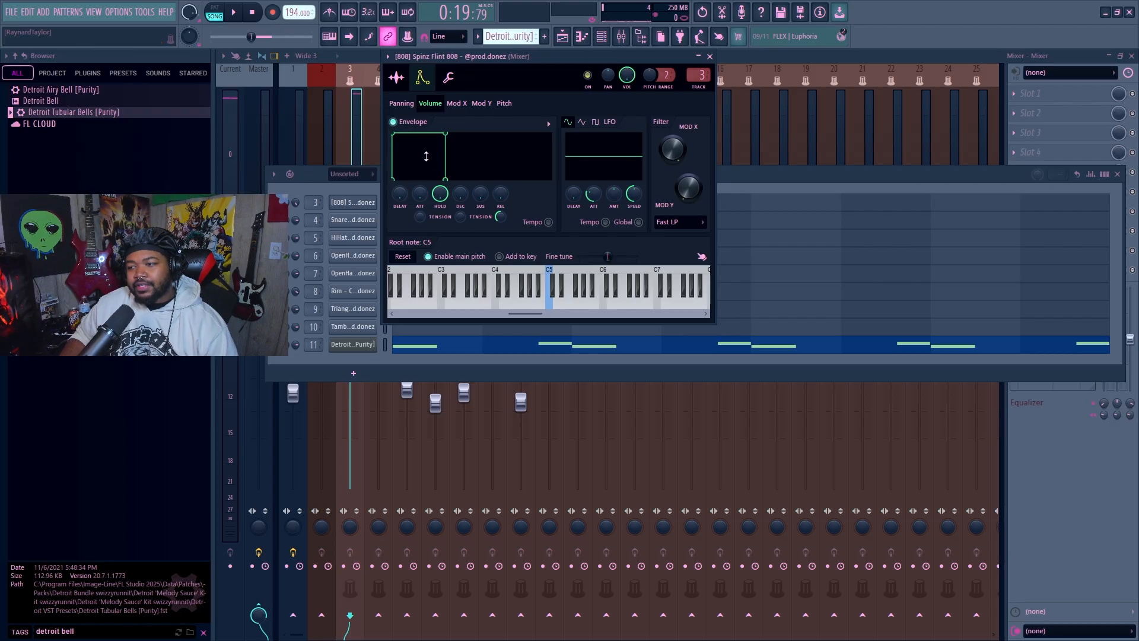
{"action": "right_click", "coordinate": [406, 200]}
{"action": "left_click", "coordinate": [440, 207]}
{"action": "right_click", "coordinate": [418, 194]}
{"action": "left_click", "coordinate": [439, 197]}
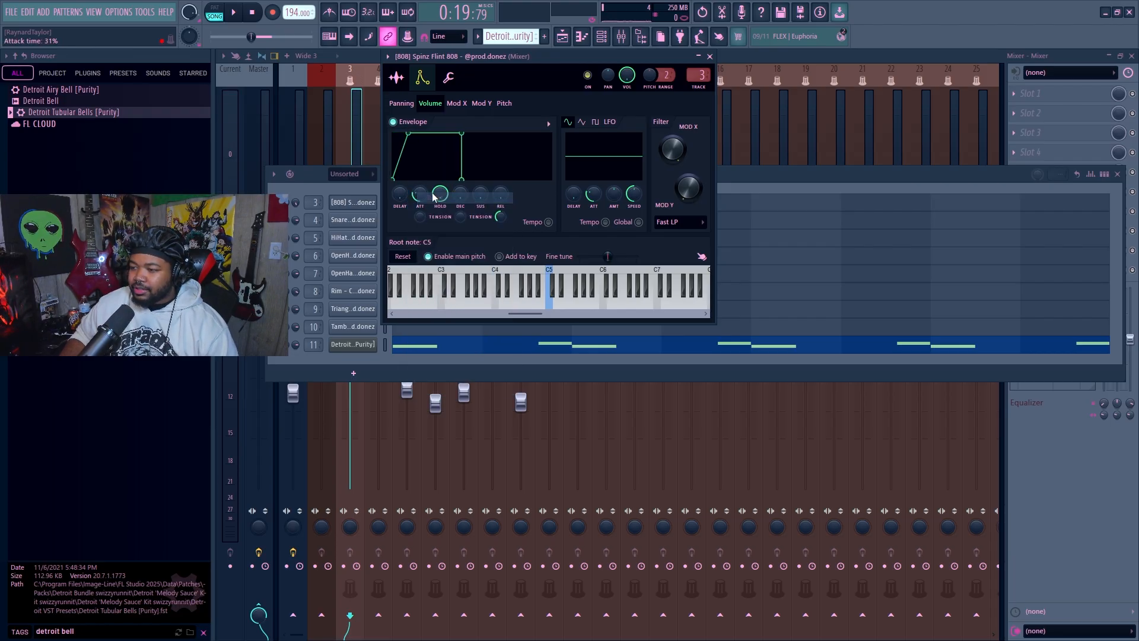
{"action": "right_click", "coordinate": [463, 194]}
{"action": "left_click", "coordinate": [479, 200]}
{"action": "right_click", "coordinate": [500, 194]}
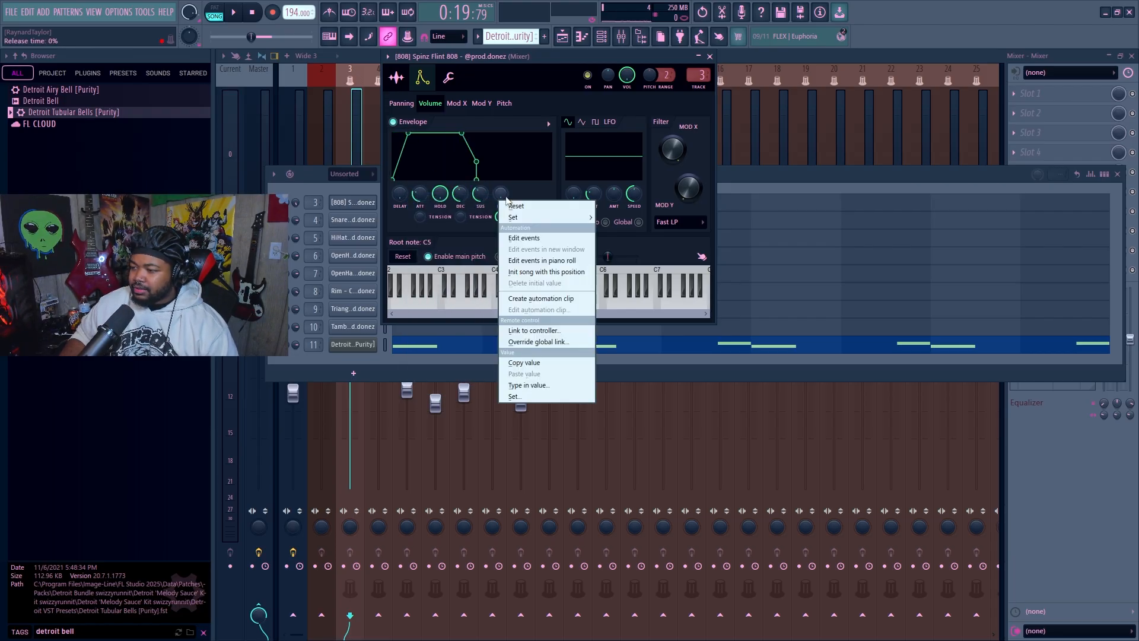
{"action": "left_click", "coordinate": [514, 201]}
{"action": "left_click_drag", "start_coordinate": [418, 195], "coordinate": [477, 234]}
{"action": "left_click", "coordinate": [353, 202]}
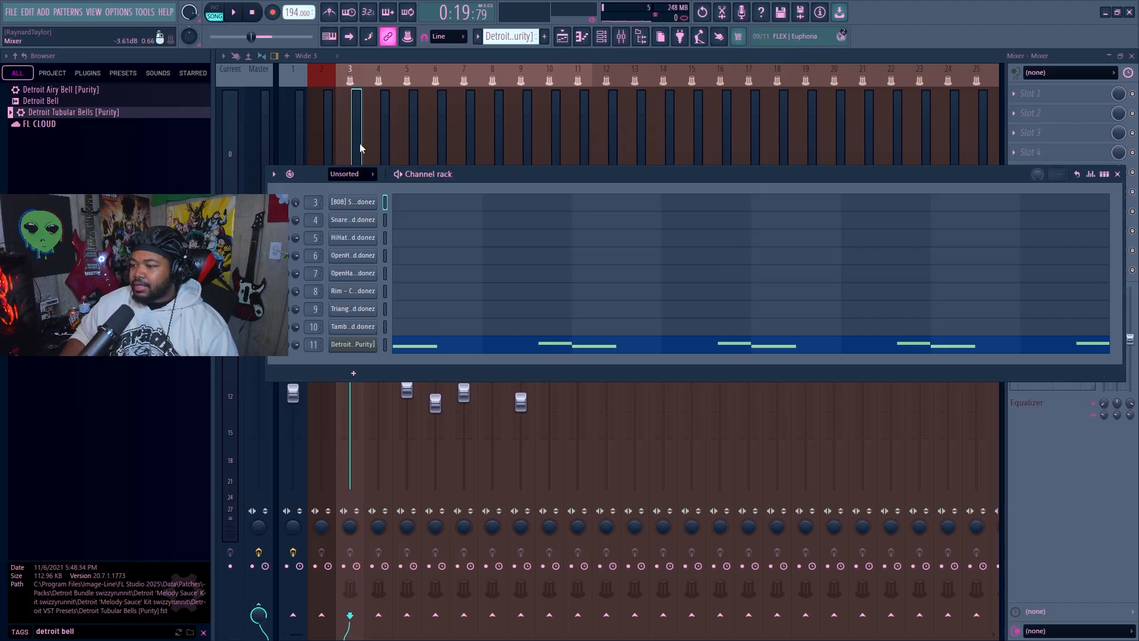
Step: Shorten the second C#5 note of bar 1 in the 808's piano roll while auditioning, and extend the bar 2 D5 note to bar 3
{"action": "right_click", "coordinate": [373, 199]}
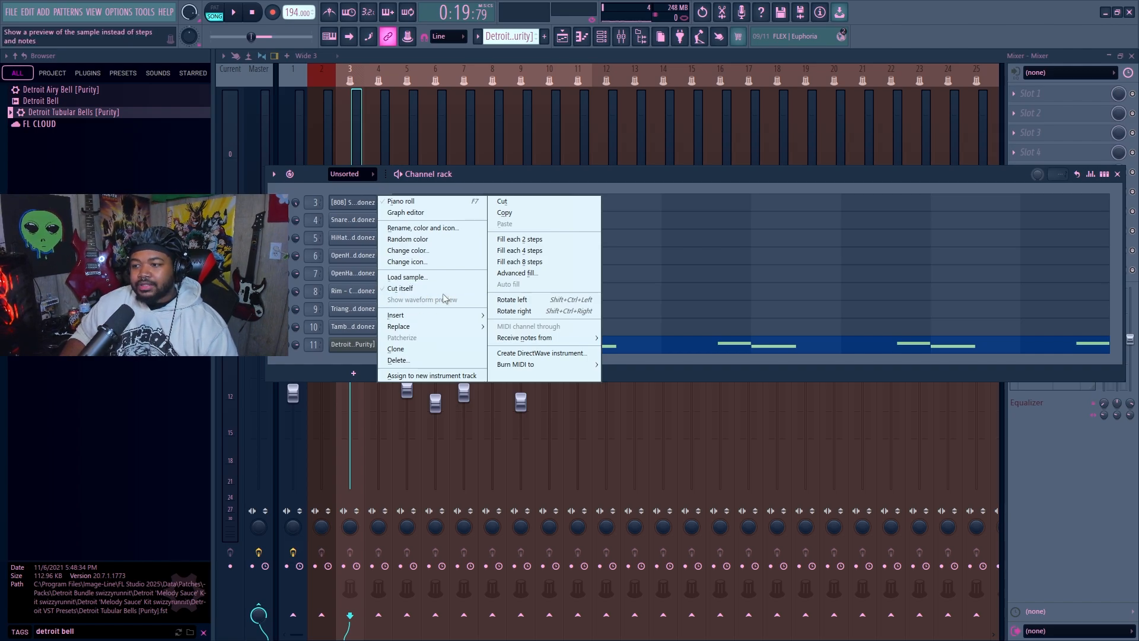
{"action": "left_click", "coordinate": [403, 201]}
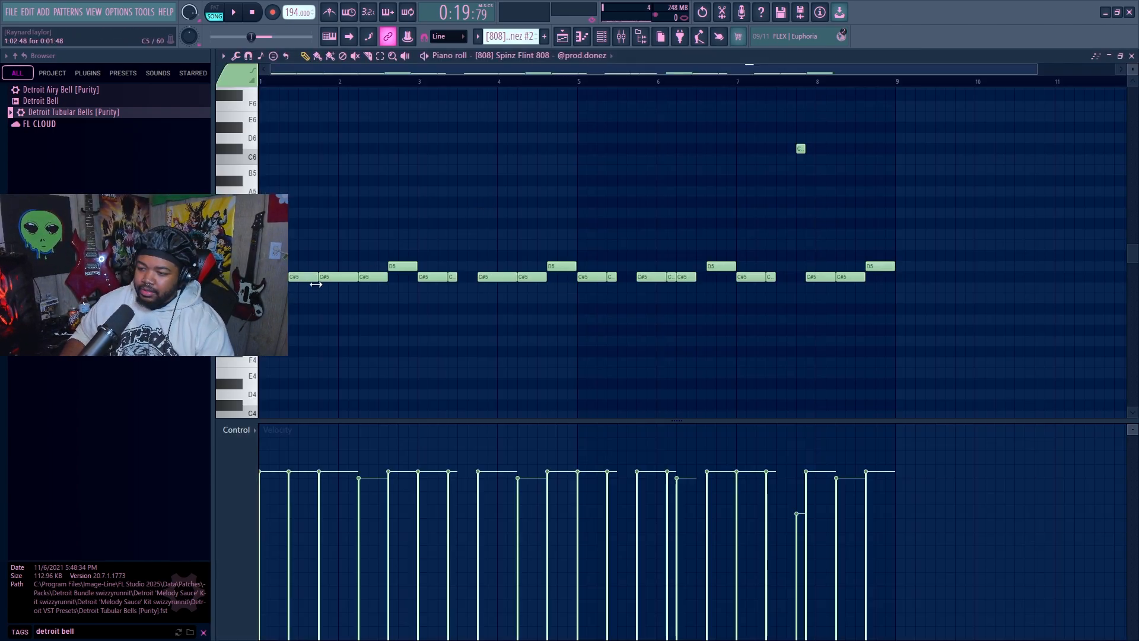
{"action": "key", "text": "space"}
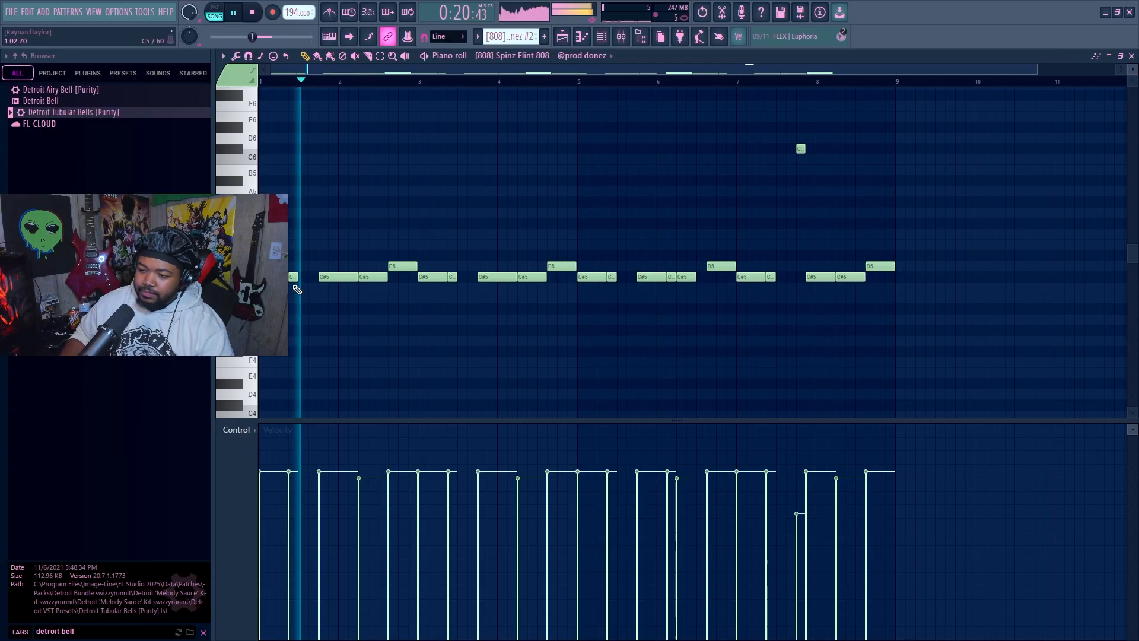
{"action": "key", "text": "space"}
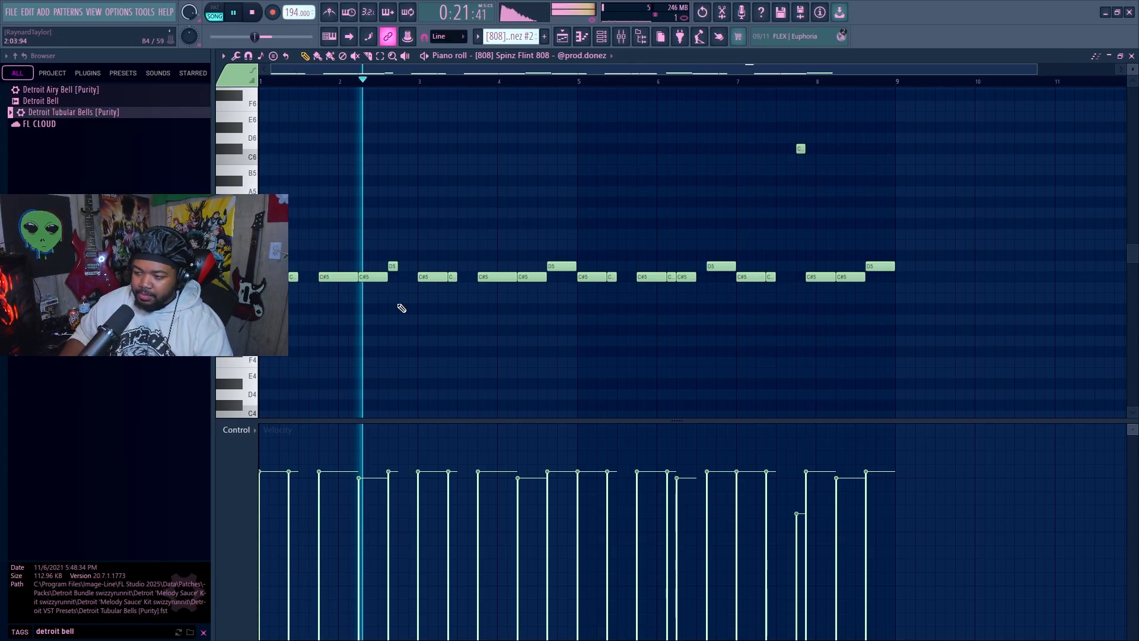
{"action": "key", "text": "space"}
{"action": "left_click_drag", "start_coordinate": [401, 268], "coordinate": [428, 267]}
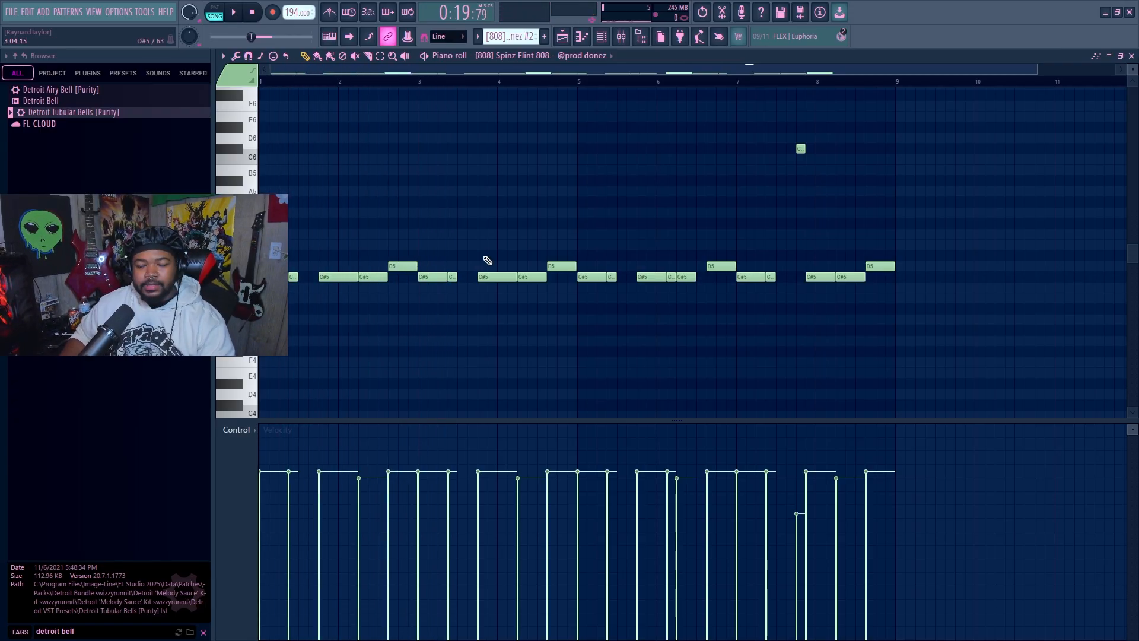
Step: Return to the playlist and select all clips of the arrangement across bars 9 to 40
{"action": "key", "text": "F6"}
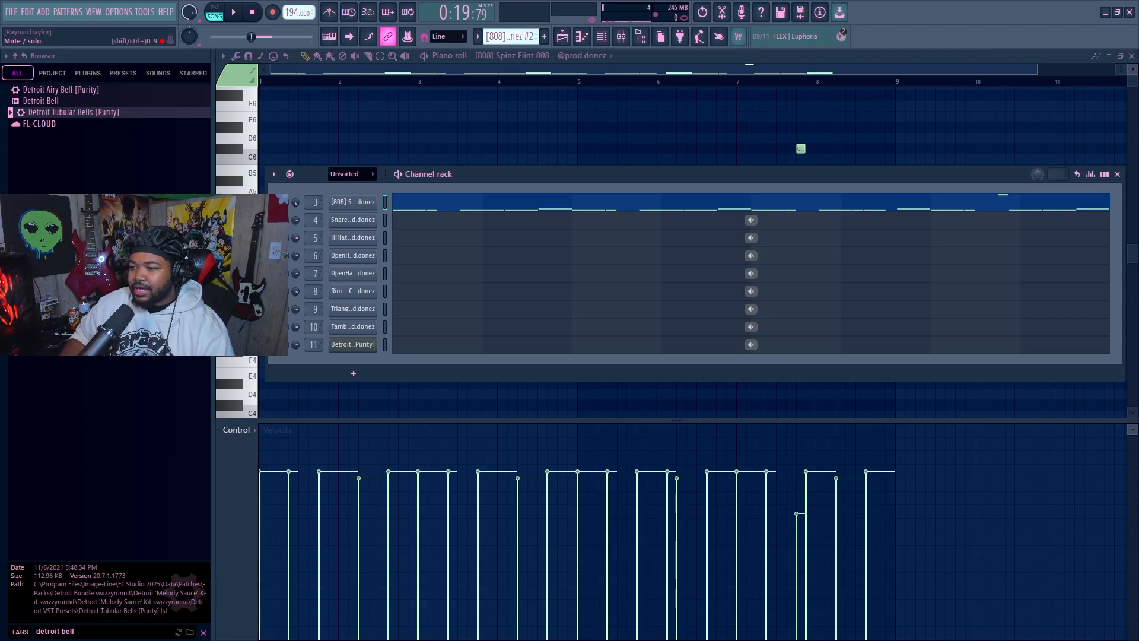
{"action": "right_click", "coordinate": [274, 202]}
{"action": "key", "text": "F5"}
{"action": "left_click_drag", "start_coordinate": [991, 453], "coordinate": [377, 89]}
{"action": "left_click_drag", "start_coordinate": [1027, 483], "coordinate": [394, 67]}
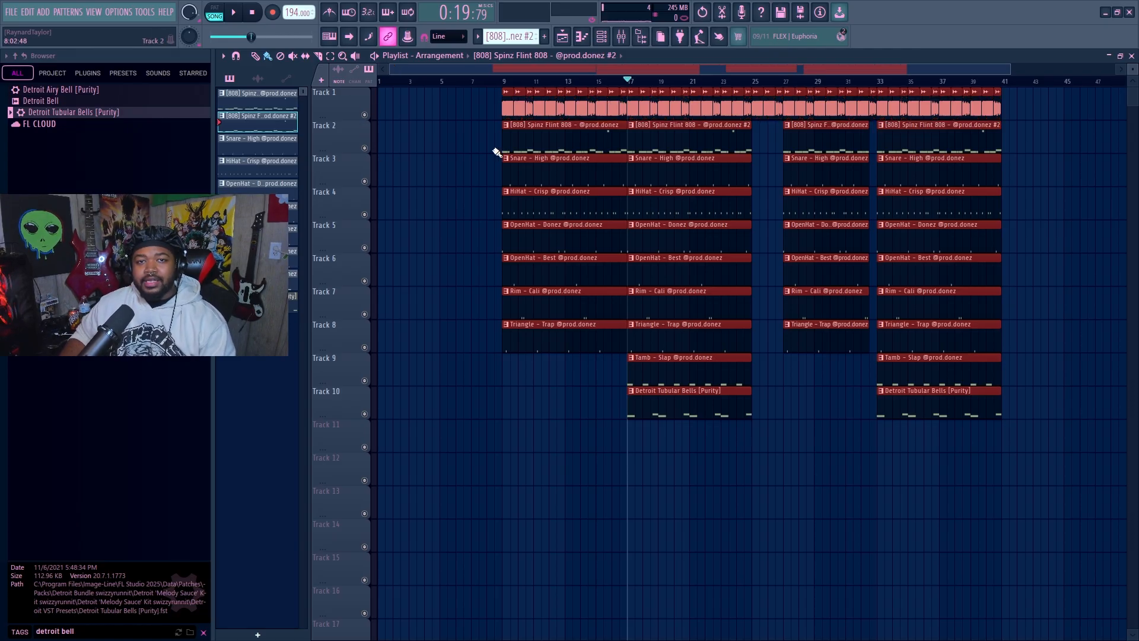
{"action": "scroll", "coordinate": [558, 74], "scroll_direction": "down", "scroll_amount": 2}
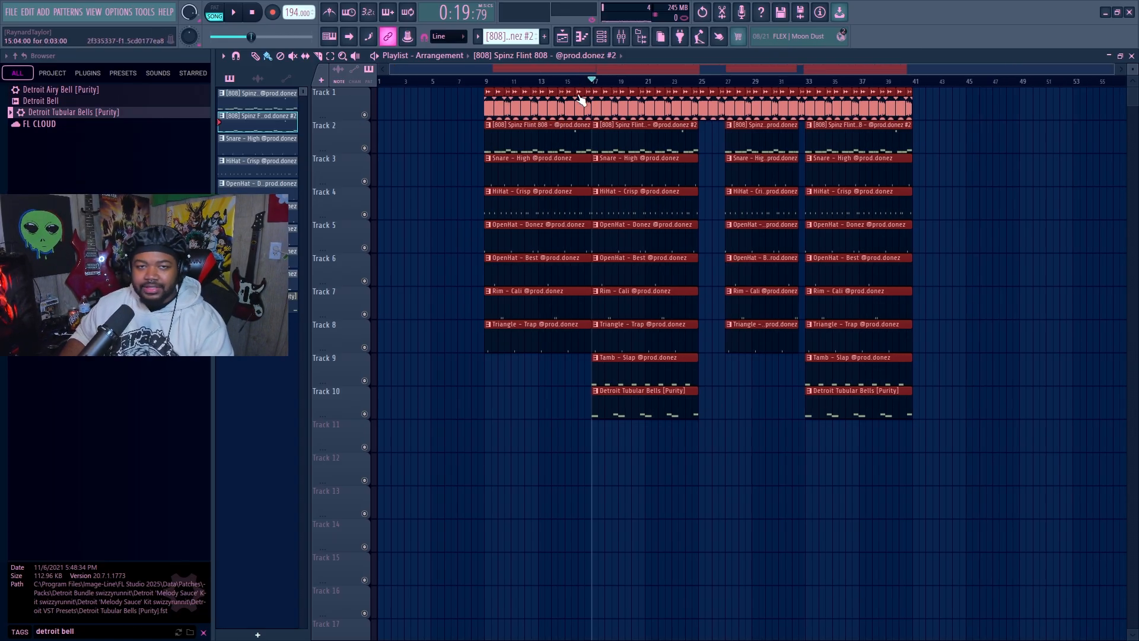